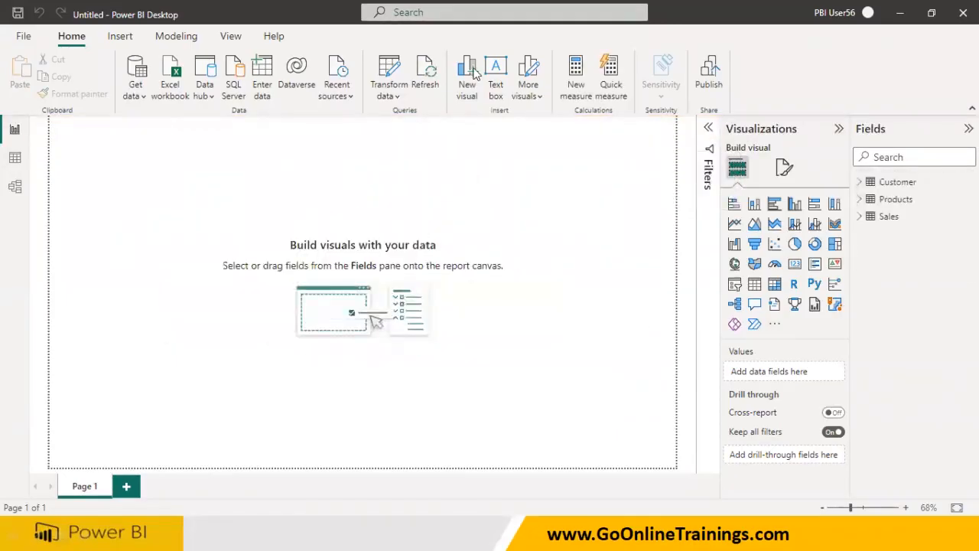
View the loaded rows and row counts of the Customer, Products and Sales tables in turn.
{"action": "left_click", "coordinate": [900, 188]}
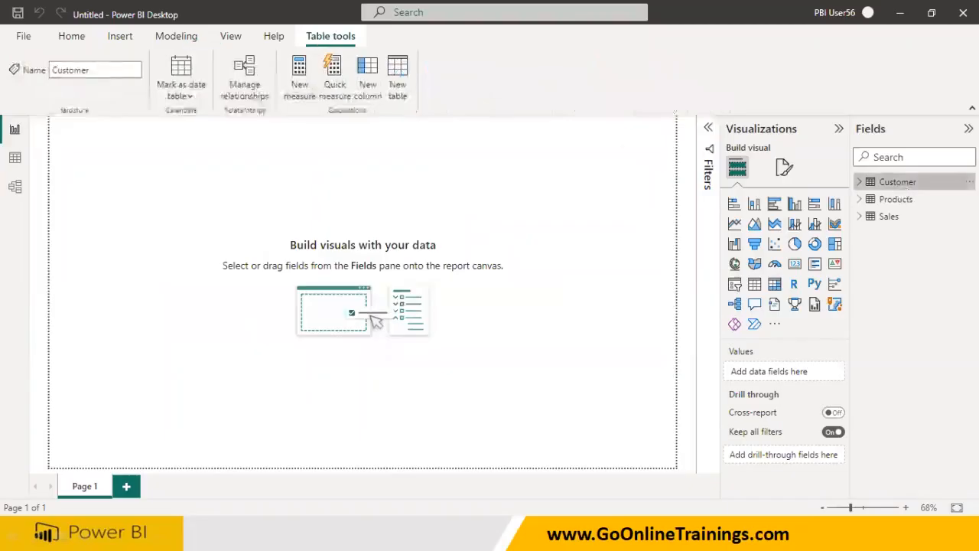
{"action": "left_click", "coordinate": [20, 161]}
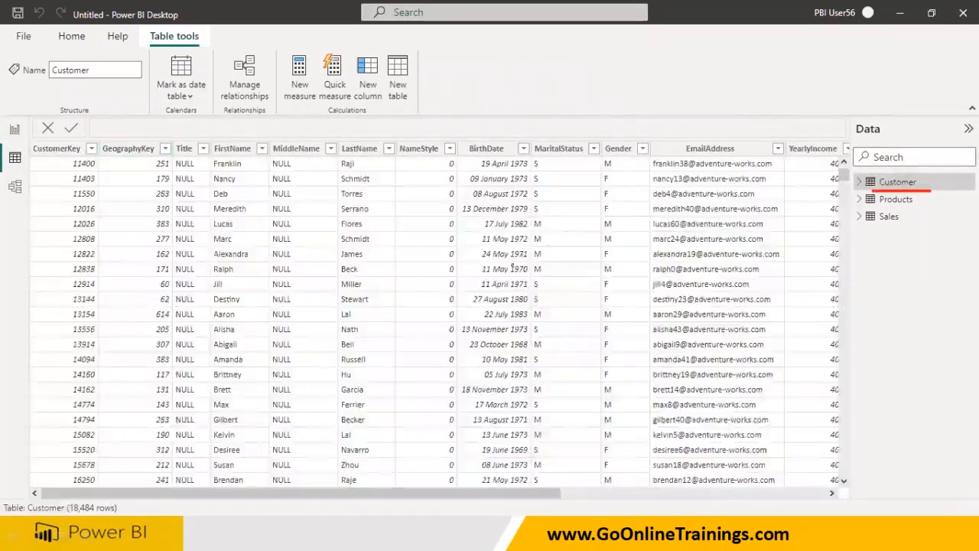
{"action": "mouse_move", "coordinate": [137, 472]}
{"action": "left_mouse_down"}
{"action": "mouse_move", "coordinate": [56, 504]}
{"action": "mouse_move", "coordinate": [134, 497]}
{"action": "mouse_move", "coordinate": [127, 479]}
{"action": "left_mouse_up"}
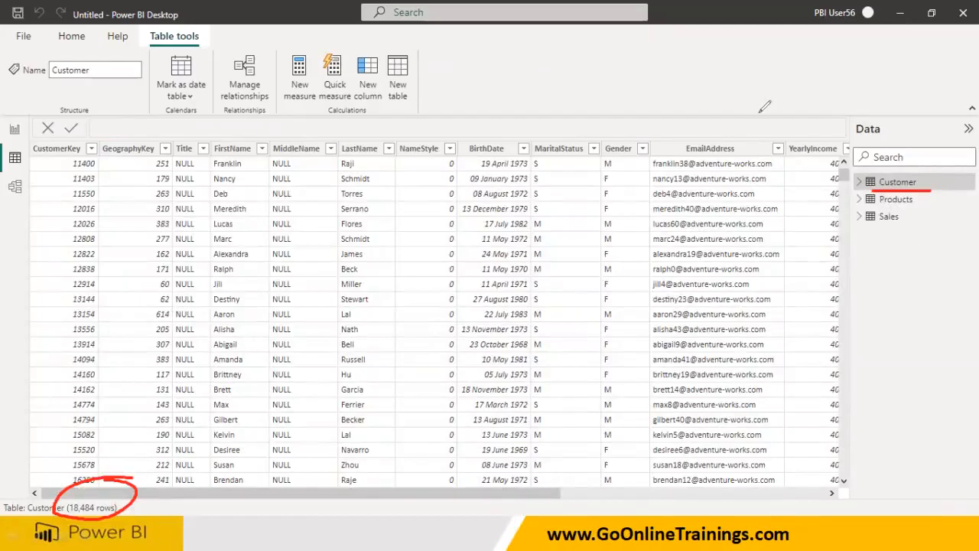
{"action": "left_click", "coordinate": [891, 201]}
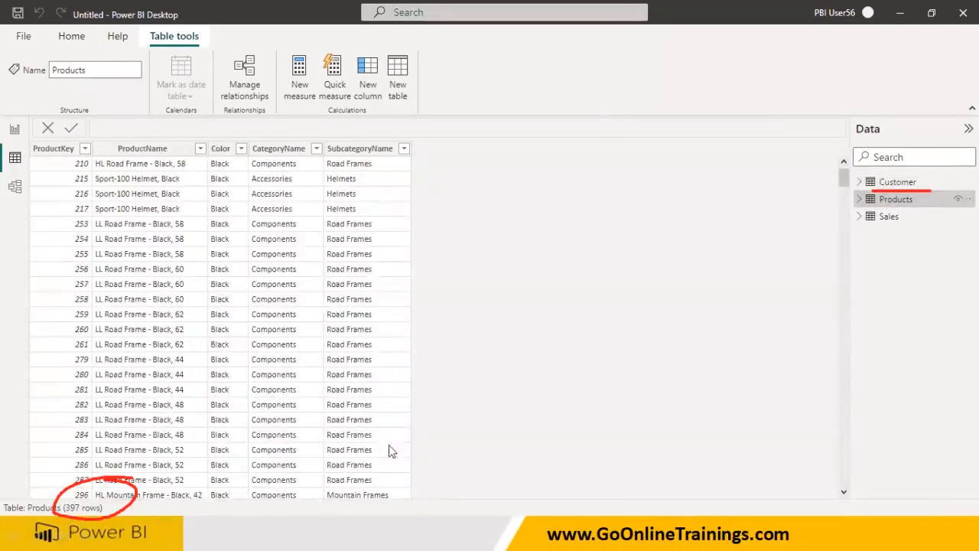
{"action": "left_click", "coordinate": [872, 220]}
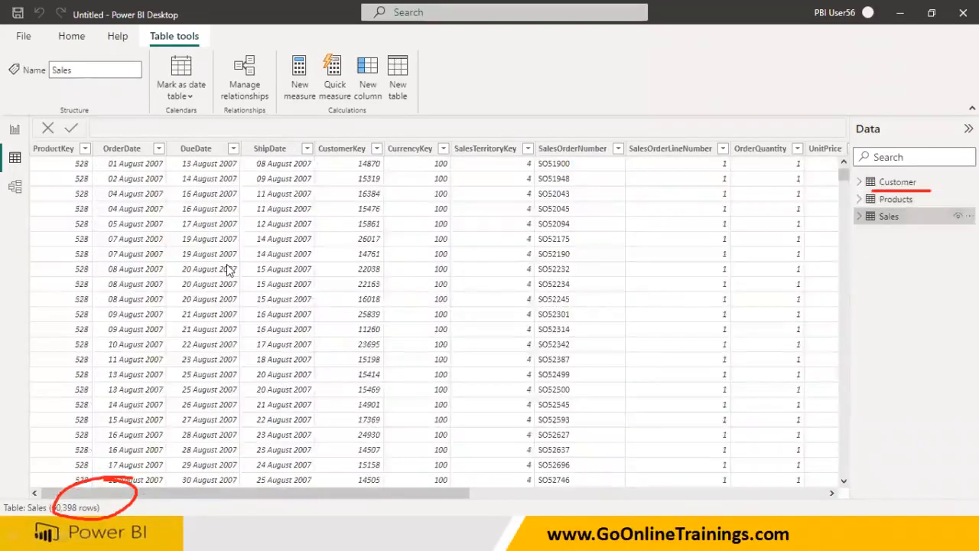
{"action": "left_click", "coordinate": [628, 62]}
{"action": "mouse_move", "coordinate": [113, 501]}
{"action": "left_mouse_down"}
{"action": "mouse_move", "coordinate": [59, 485]}
{"action": "mouse_move", "coordinate": [102, 513]}
{"action": "mouse_move", "coordinate": [91, 479]}
{"action": "left_mouse_up"}
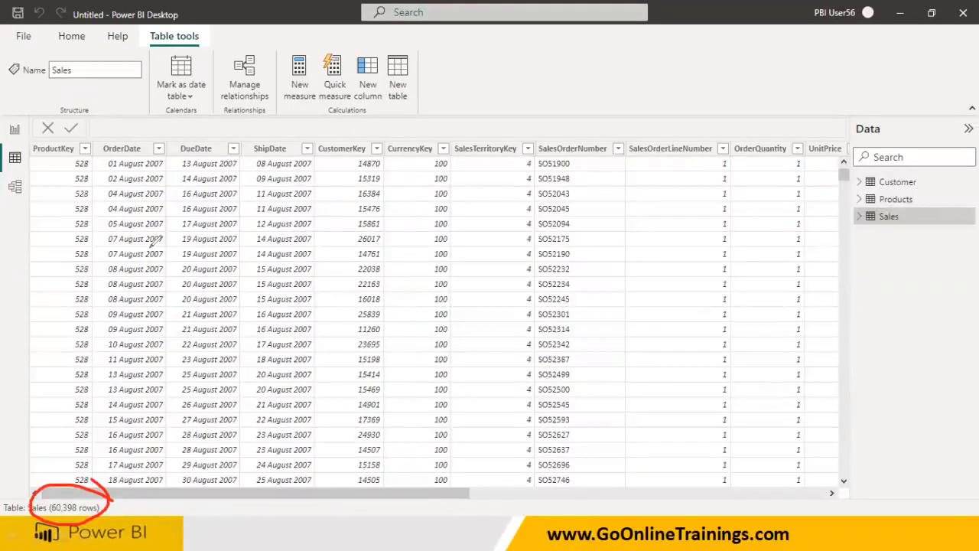
{"action": "mouse_move", "coordinate": [70, 166]}
{"action": "left_mouse_down"}
{"action": "mouse_move", "coordinate": [531, 162]}
{"action": "mouse_move", "coordinate": [302, 432]}
{"action": "mouse_move", "coordinate": [65, 284]}
{"action": "mouse_move", "coordinate": [85, 175]}
{"action": "left_mouse_up"}
{"action": "mouse_move", "coordinate": [752, 231]}
{"action": "left_mouse_down"}
{"action": "mouse_move", "coordinate": [593, 264]}
{"action": "mouse_move", "coordinate": [638, 292]}
{"action": "left_mouse_up"}
{"action": "mouse_move", "coordinate": [762, 208]}
{"action": "left_mouse_down"}
{"action": "mouse_move", "coordinate": [868, 268]}
{"action": "mouse_move", "coordinate": [874, 178]}
{"action": "mouse_move", "coordinate": [763, 194]}
{"action": "left_mouse_up"}
{"action": "mouse_move", "coordinate": [809, 221]}
{"action": "left_mouse_down"}
{"action": "mouse_move", "coordinate": [821, 238]}
{"action": "mouse_move", "coordinate": [862, 216]}
{"action": "left_mouse_up"}
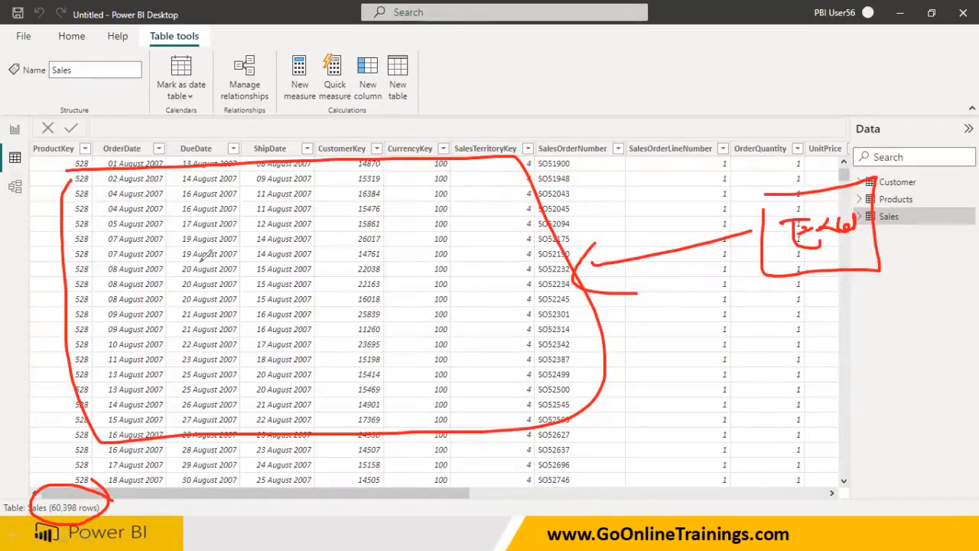
{"action": "mouse_move", "coordinate": [193, 468]}
{"action": "left_mouse_down"}
{"action": "mouse_move", "coordinate": [192, 413]}
{"action": "mouse_move", "coordinate": [222, 448]}
{"action": "mouse_move", "coordinate": [236, 432]}
{"action": "mouse_move", "coordinate": [263, 438]}
{"action": "left_mouse_up"}
{"action": "left_click_drag", "start_coordinate": [215, 476], "coordinate": [270, 465]}
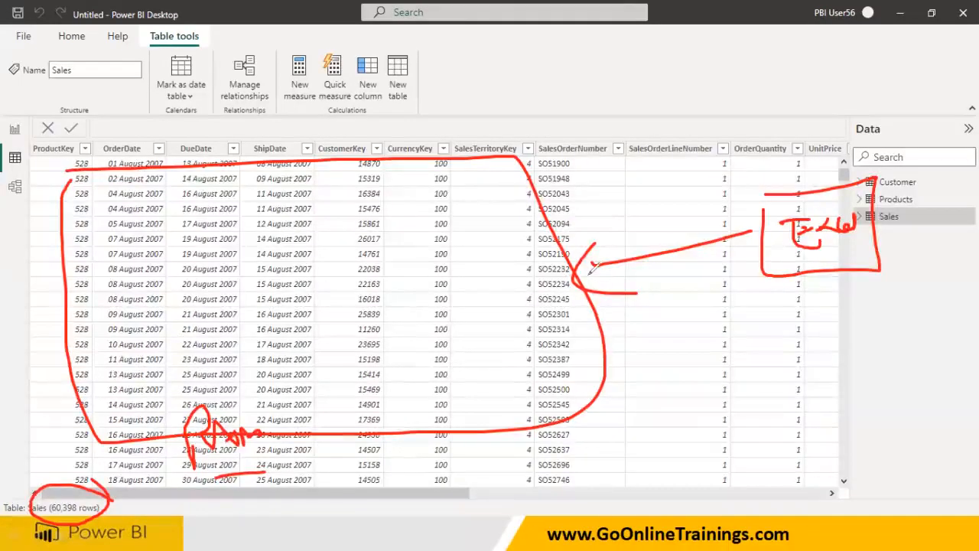
{"action": "mouse_move", "coordinate": [783, 352]}
{"action": "left_mouse_down"}
{"action": "mouse_move", "coordinate": [802, 273]}
{"action": "mouse_move", "coordinate": [828, 302]}
{"action": "left_mouse_up"}
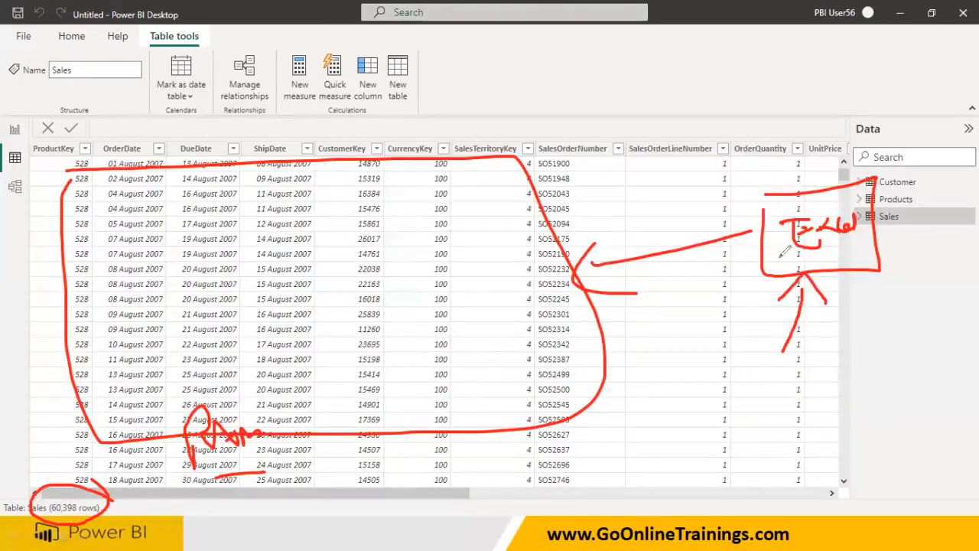
{"action": "left_click_drag", "start_coordinate": [759, 201], "coordinate": [836, 279]}
{"action": "left_click_drag", "start_coordinate": [742, 304], "coordinate": [832, 172]}
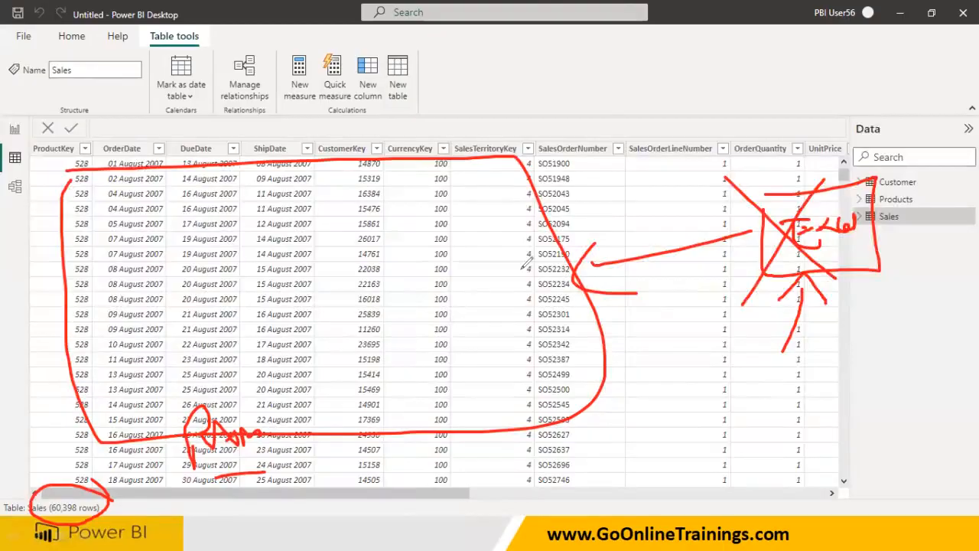
{"action": "key", "text": "e"}
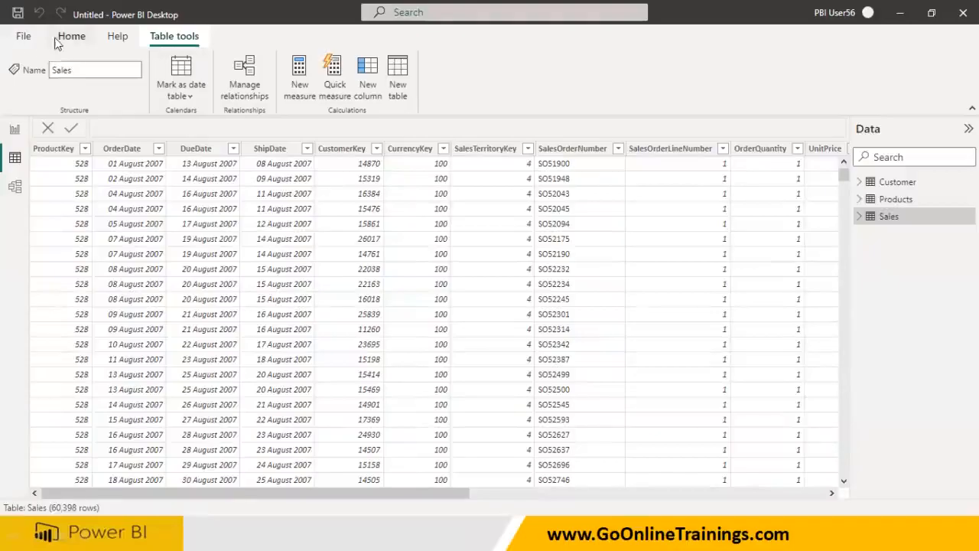
{"action": "left_click", "coordinate": [16, 17]}
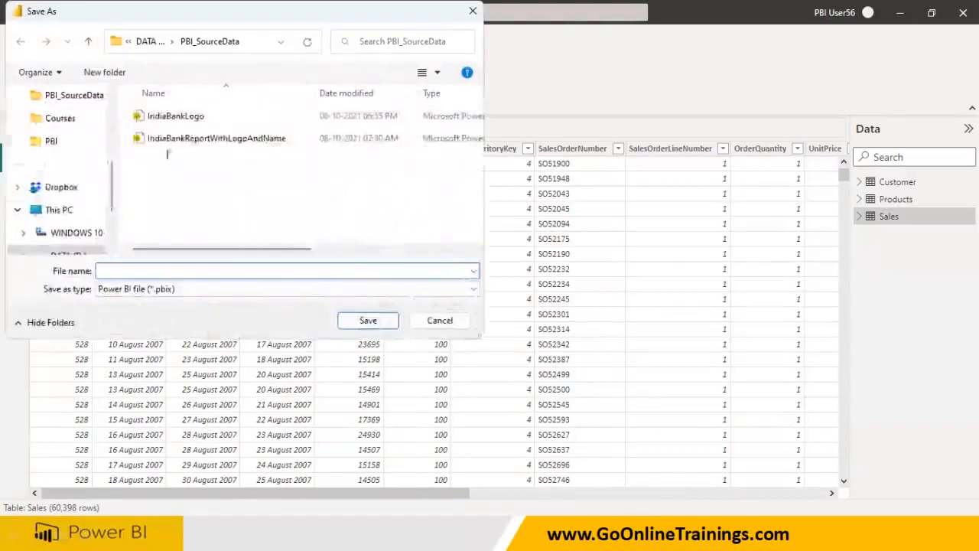
{"action": "left_click", "coordinate": [439, 320]}
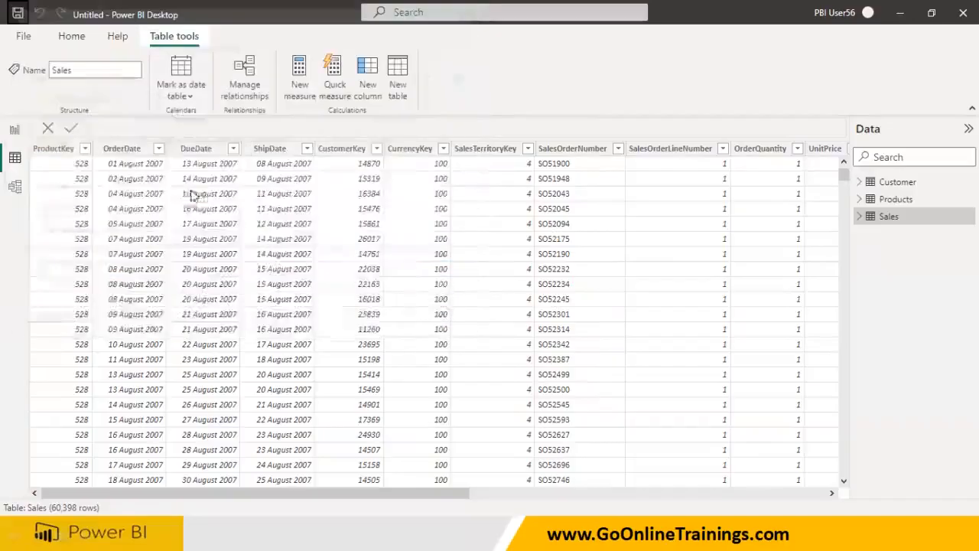
Return to the report canvas and set the page view to Actual size.
{"action": "left_click", "coordinate": [17, 130]}
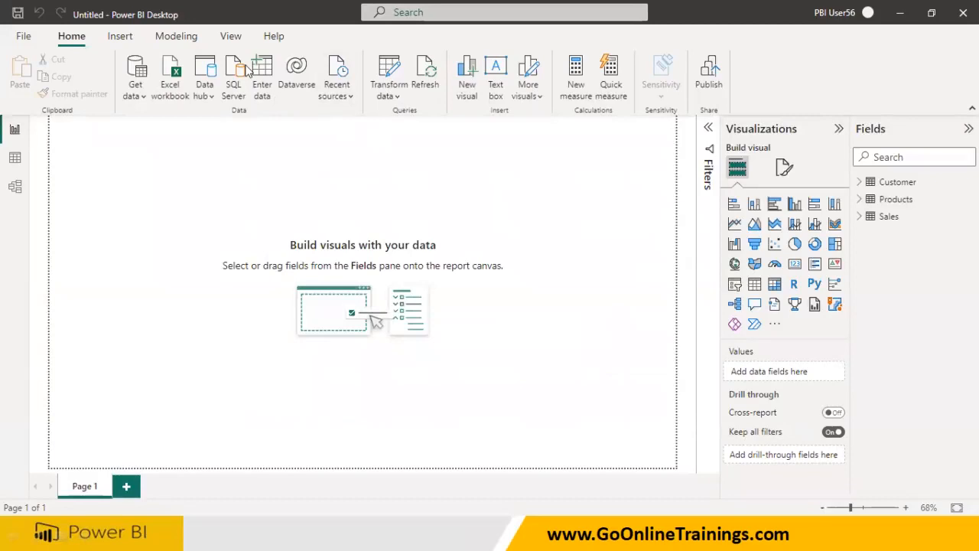
{"action": "left_click", "coordinate": [230, 36]}
{"action": "left_click", "coordinate": [374, 84]}
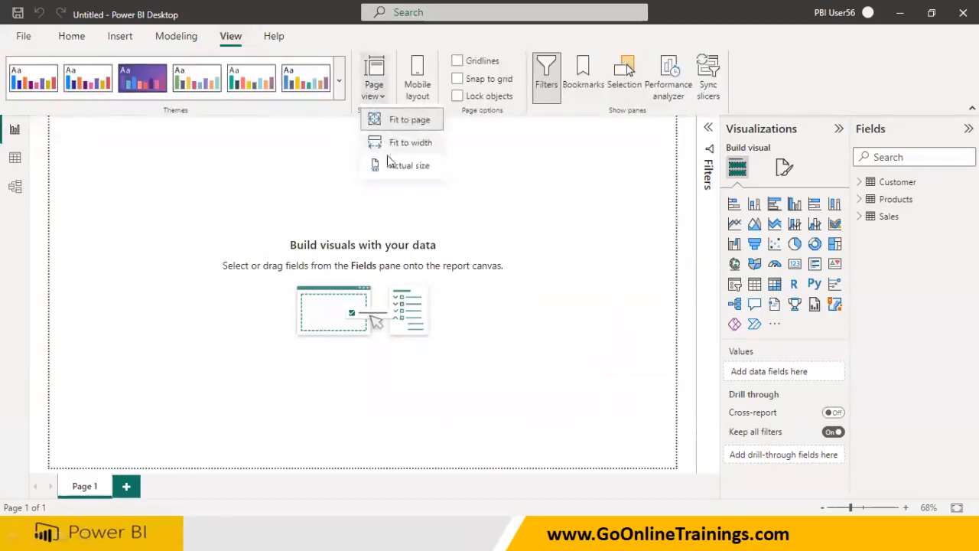
{"action": "left_click", "coordinate": [409, 166]}
{"action": "left_click", "coordinate": [71, 36]}
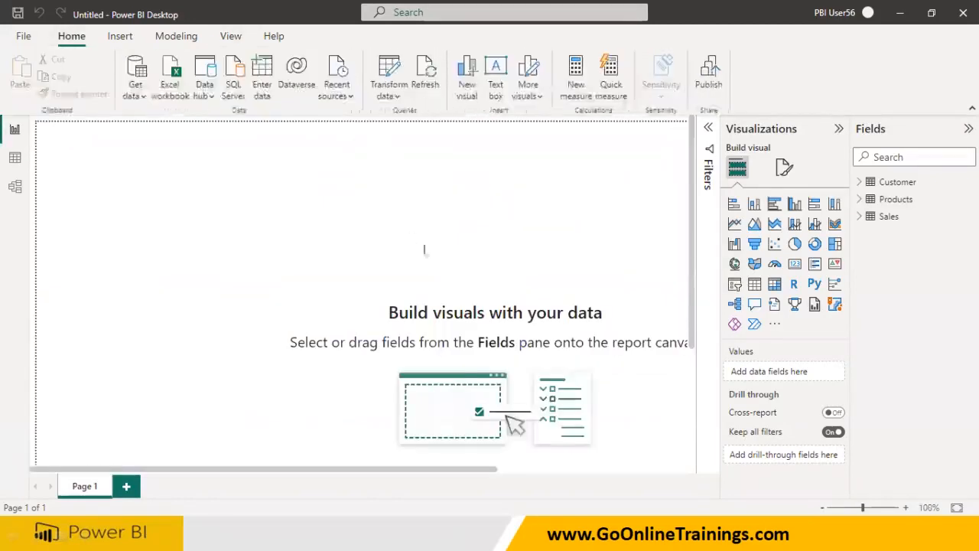
Expand the Customer table's field list and widen it so the full field names fit.
{"action": "left_click", "coordinate": [860, 182]}
{"action": "scroll", "coordinate": [952, 345], "scroll_direction": "down", "scroll_amount": 1}
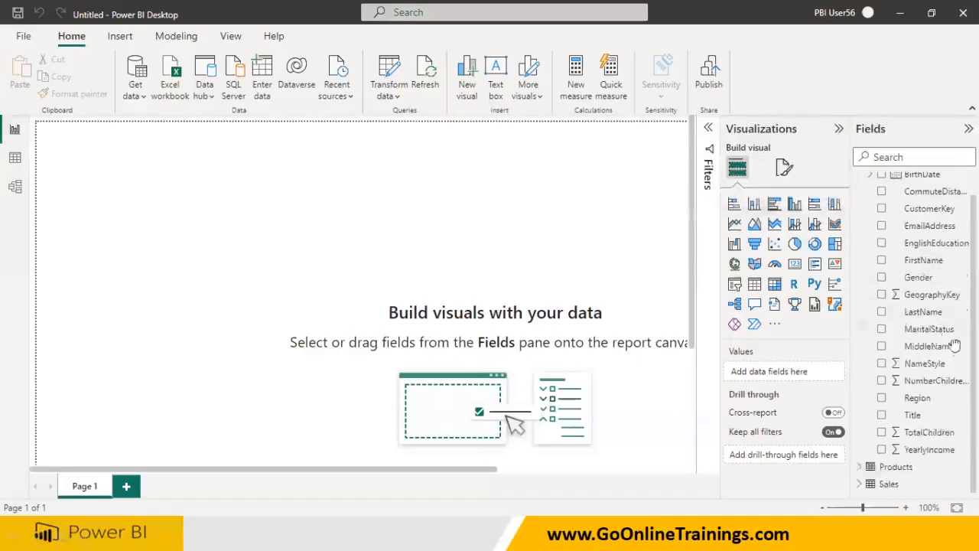
{"action": "scroll", "coordinate": [956, 352], "scroll_direction": "up", "scroll_amount": 1}
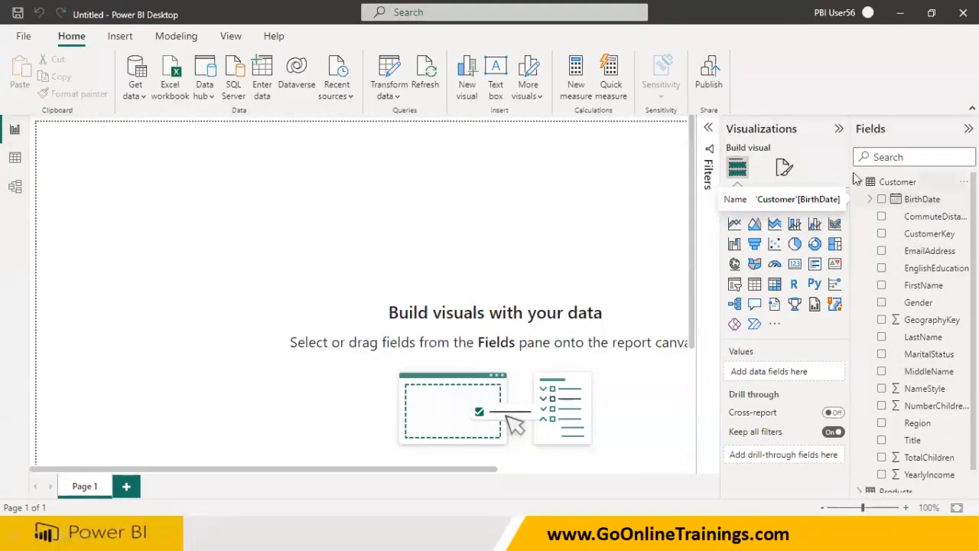
{"action": "left_click_drag", "start_coordinate": [850, 168], "coordinate": [753, 170]}
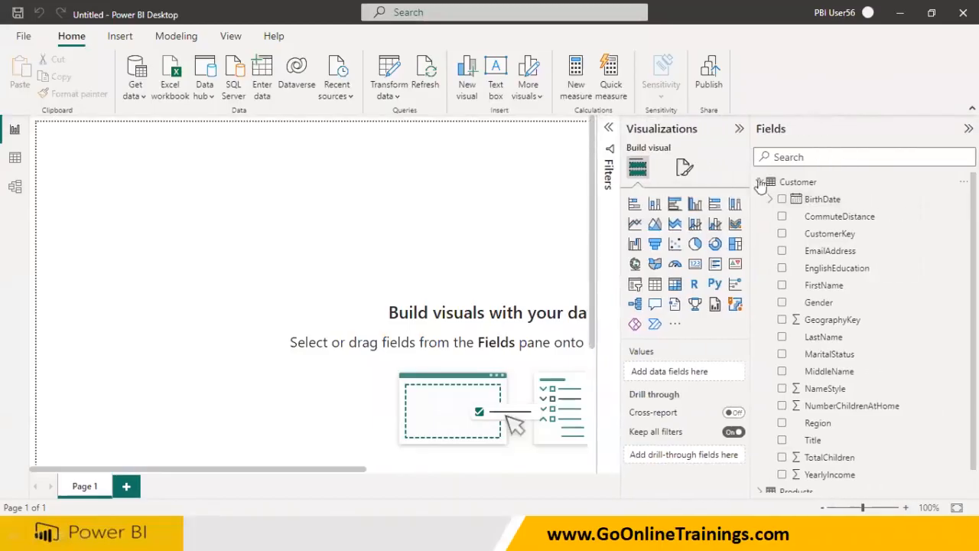
Examine the levels of the BirthDate date hierarchy in the Customer table, and collapse the table.
{"action": "left_click", "coordinate": [771, 201]}
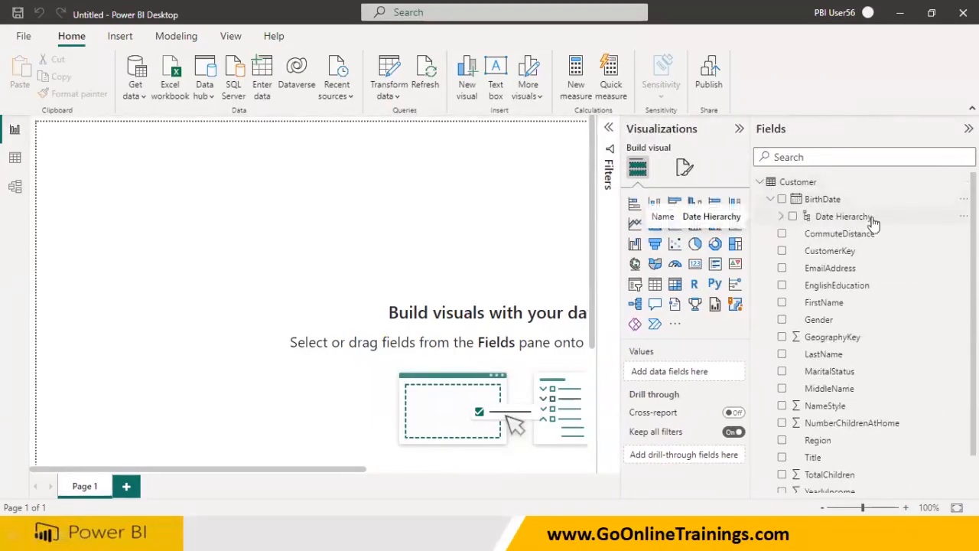
{"action": "left_click", "coordinate": [780, 217]}
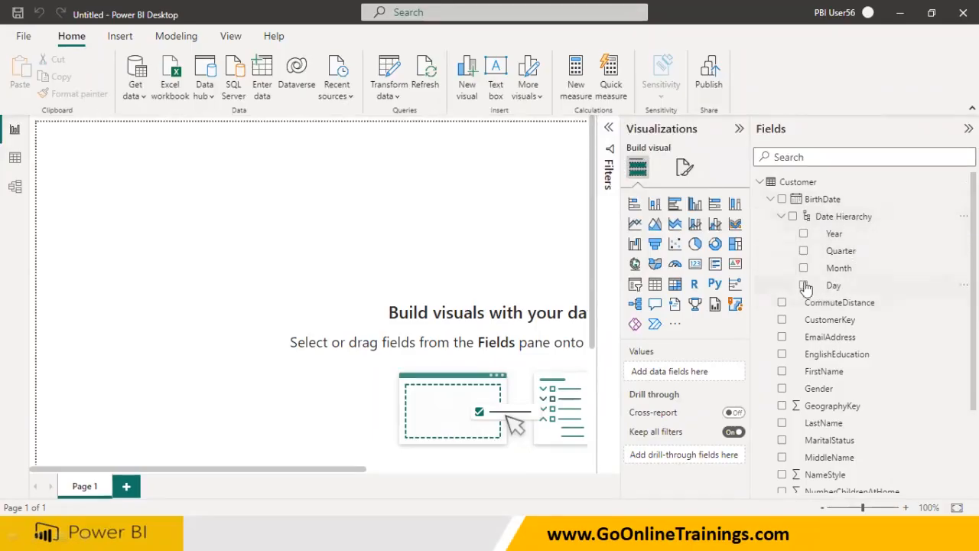
{"action": "left_click", "coordinate": [770, 198]}
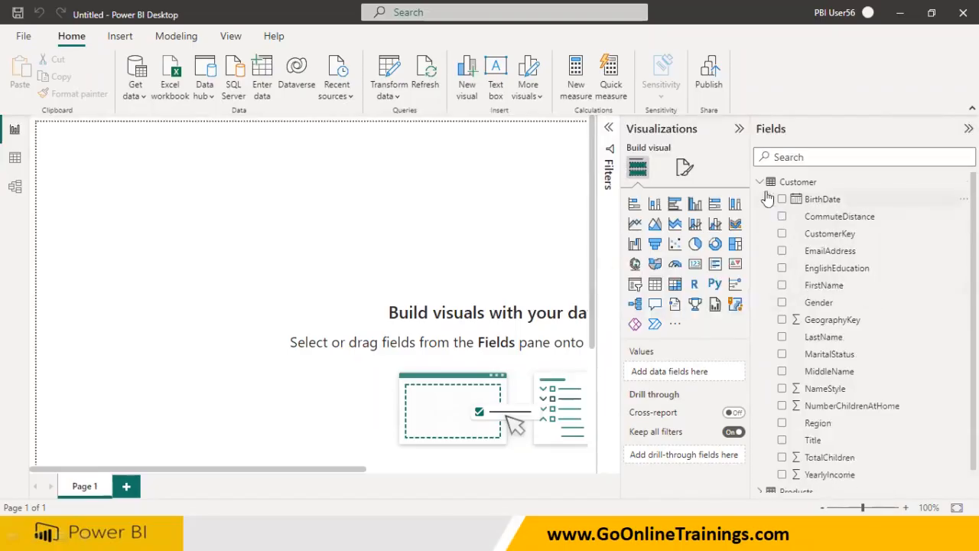
{"action": "left_click", "coordinate": [759, 182]}
Expand the Sales table and examine the levels of its DueDate date hierarchy.
{"action": "left_click", "coordinate": [759, 217]}
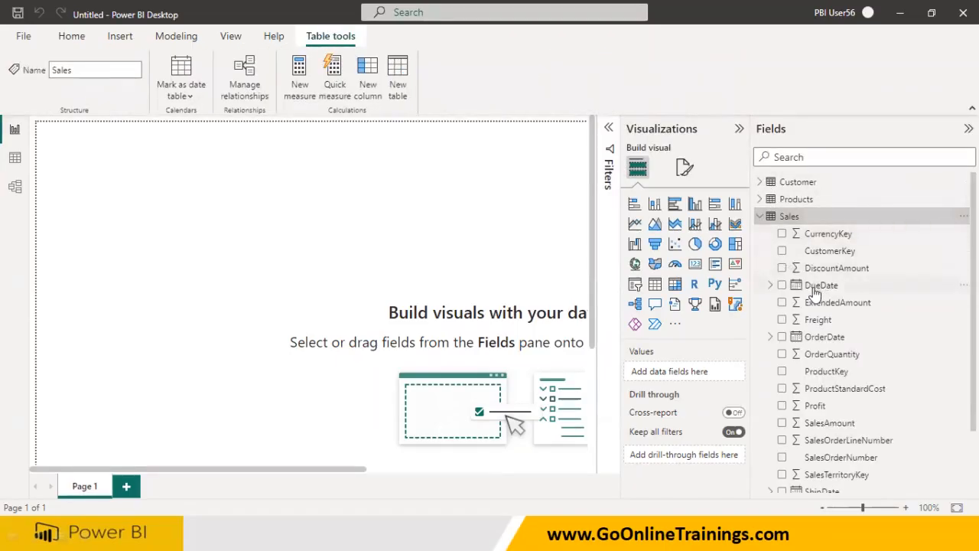
{"action": "left_click", "coordinate": [817, 289]}
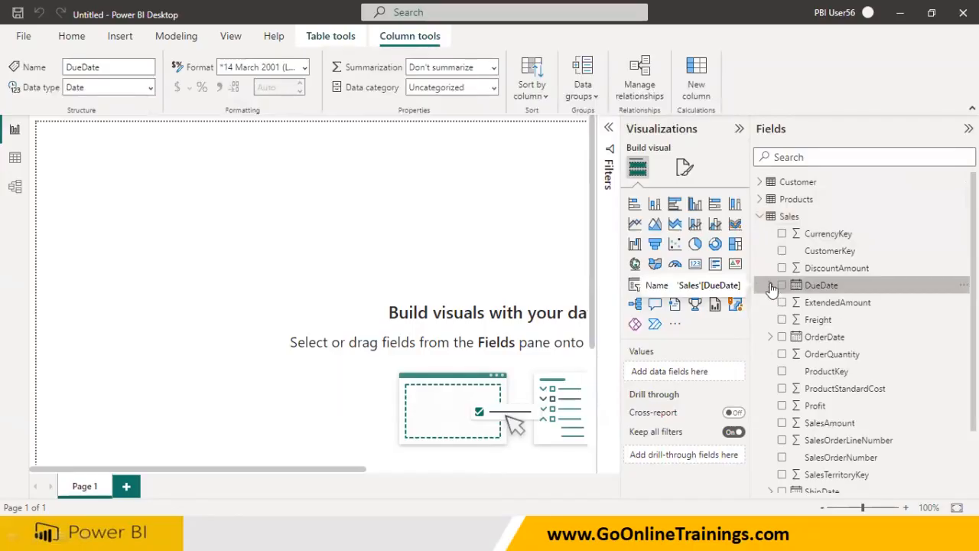
{"action": "left_click", "coordinate": [771, 286]}
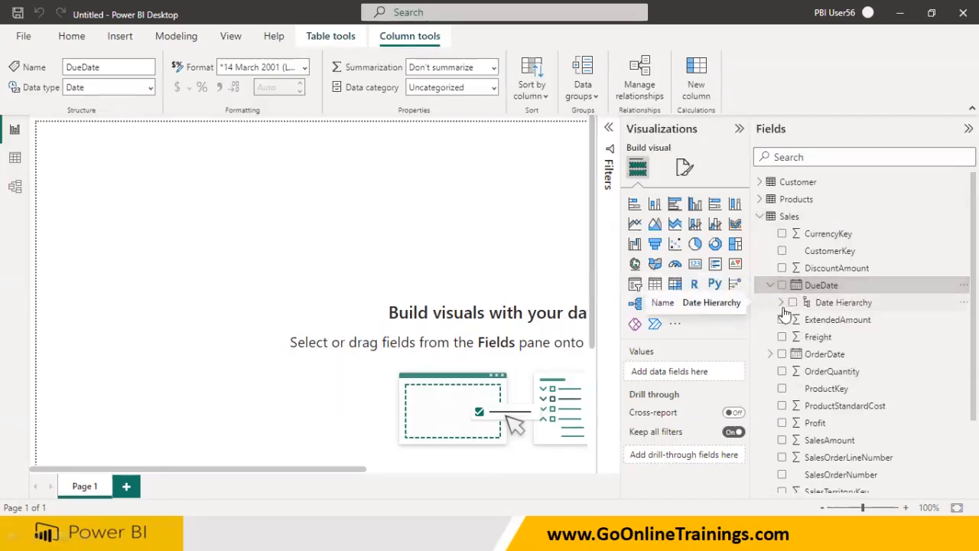
{"action": "left_click", "coordinate": [781, 303]}
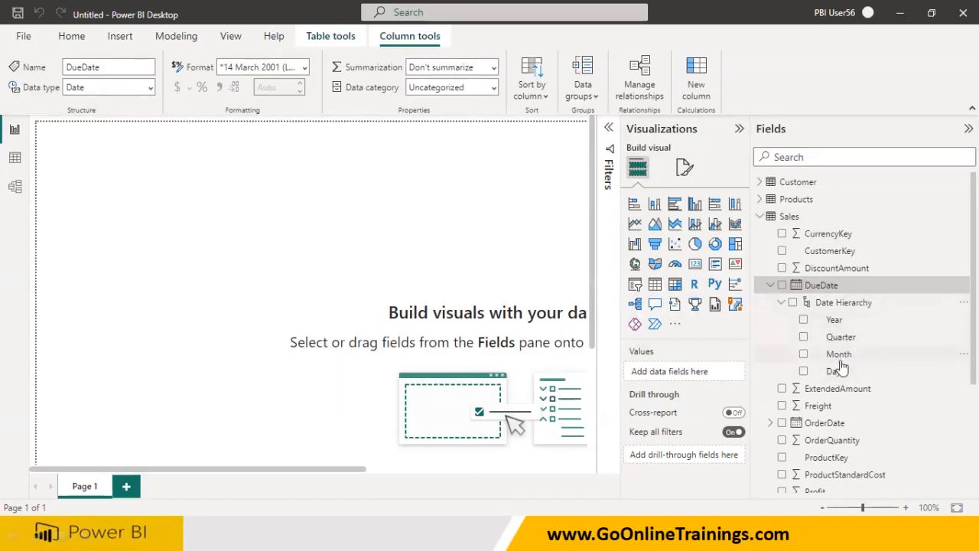
{"action": "left_click", "coordinate": [780, 303]}
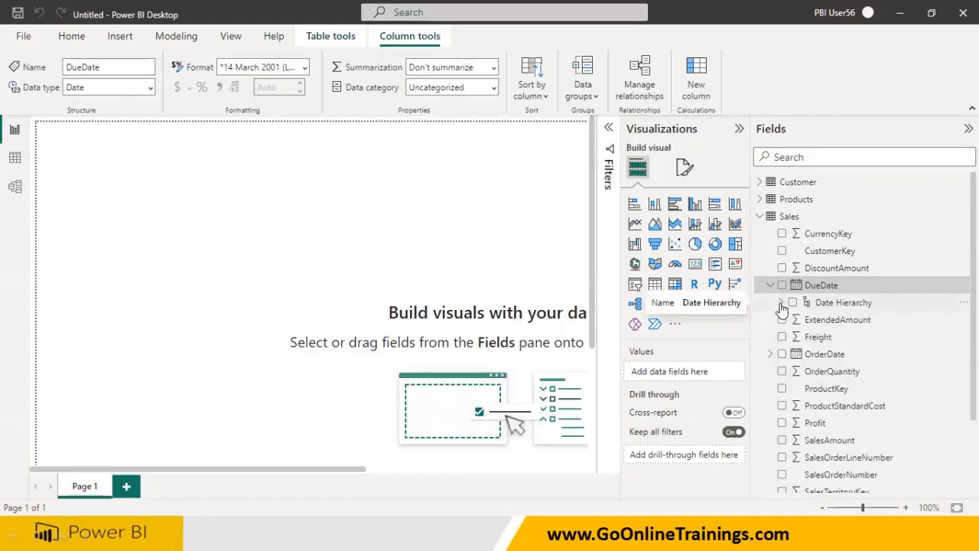
Examine the levels of the OrderDate date hierarchy in the Sales table.
{"action": "left_click", "coordinate": [770, 354]}
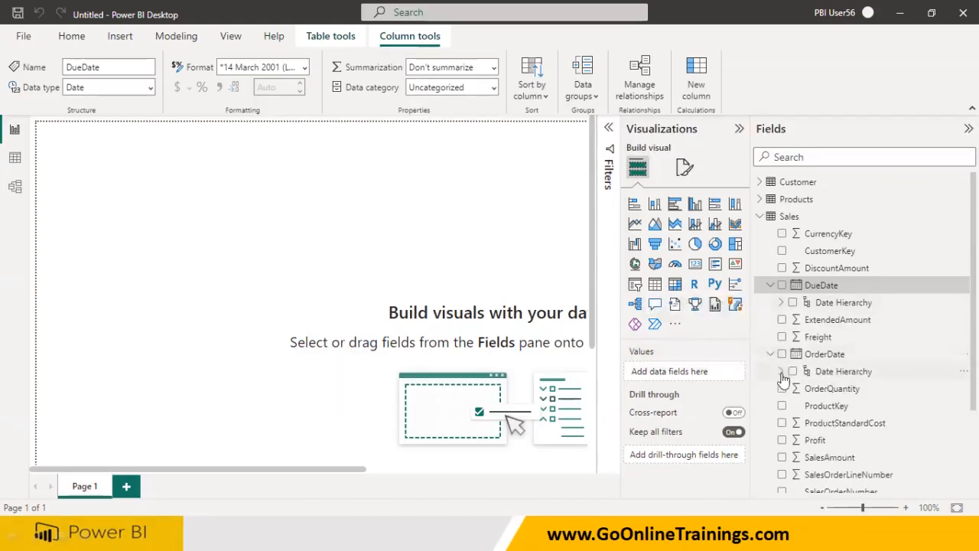
{"action": "left_click", "coordinate": [780, 371]}
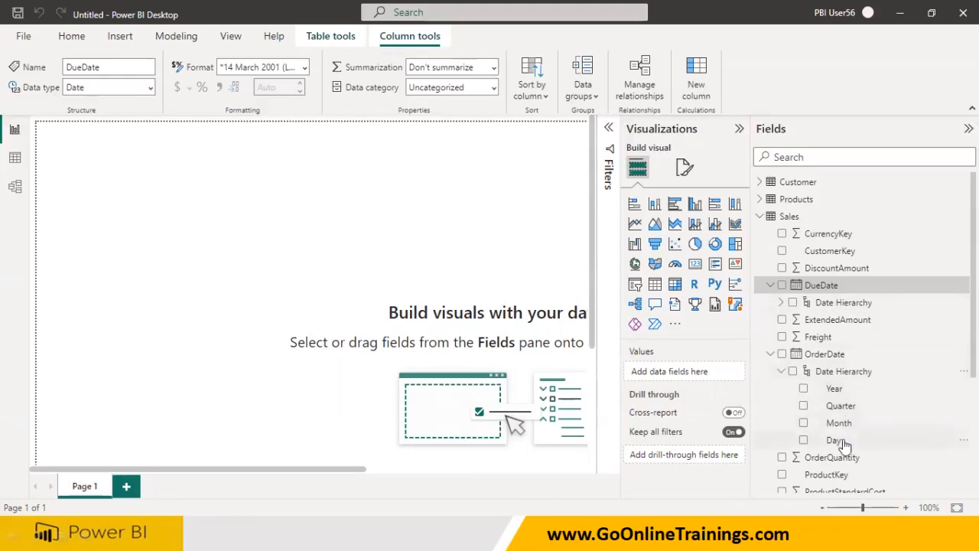
{"action": "left_click", "coordinate": [780, 371]}
Examine the levels of the ShipDate date hierarchy in the Sales table, and collapse the table.
{"action": "scroll", "coordinate": [788, 380], "scroll_direction": "down", "scroll_amount": 1}
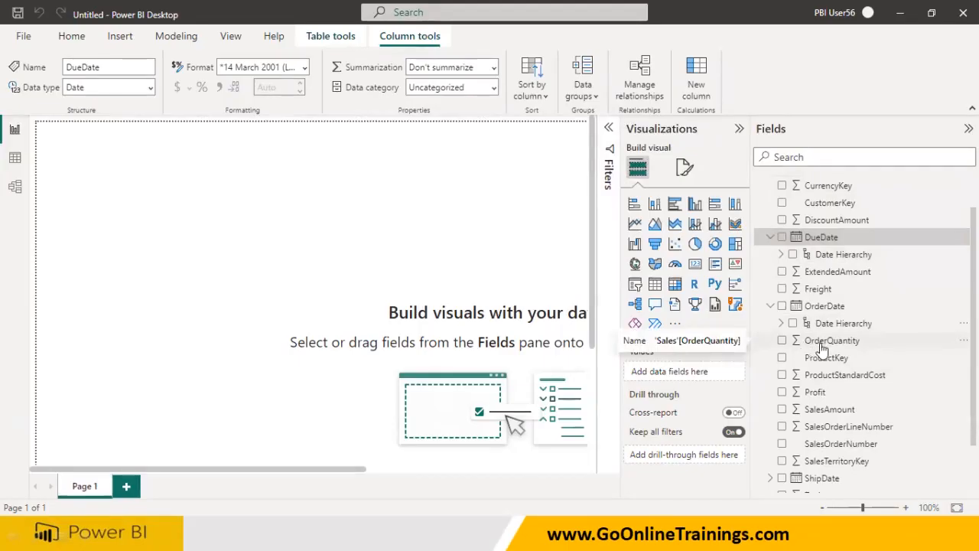
{"action": "scroll", "coordinate": [823, 409], "scroll_direction": "down", "scroll_amount": 1}
{"action": "scroll", "coordinate": [823, 413], "scroll_direction": "down", "scroll_amount": 1}
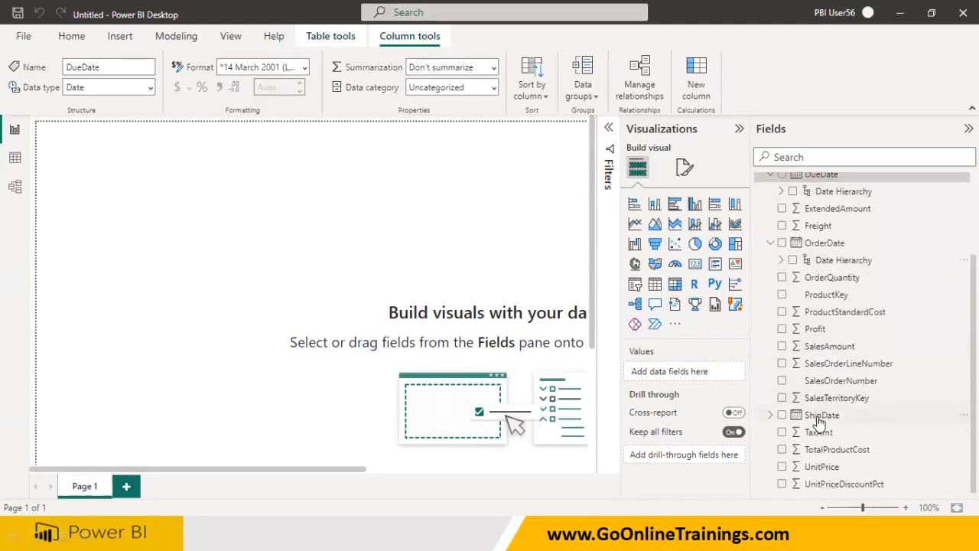
{"action": "left_click", "coordinate": [770, 415]}
{"action": "left_click", "coordinate": [781, 432]}
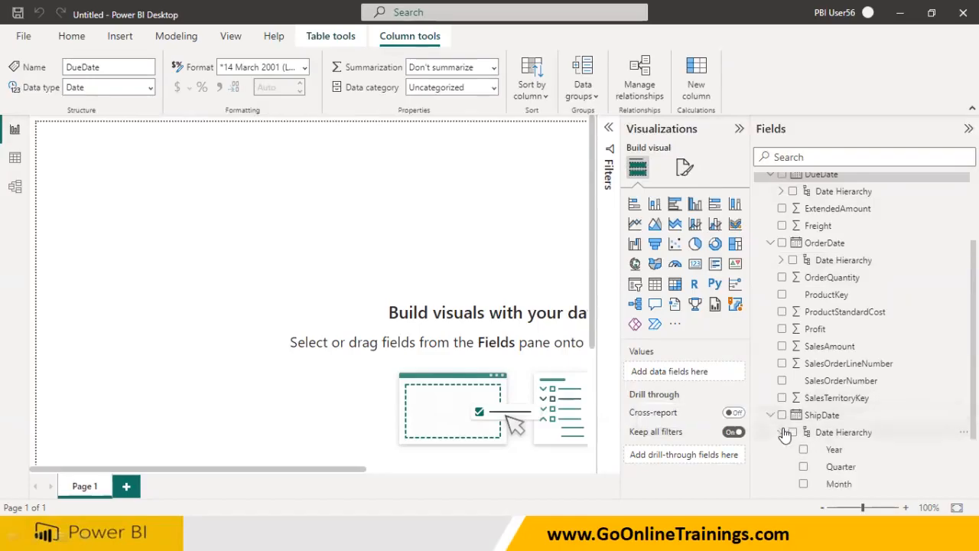
{"action": "scroll", "coordinate": [780, 435], "scroll_direction": "down", "scroll_amount": 2}
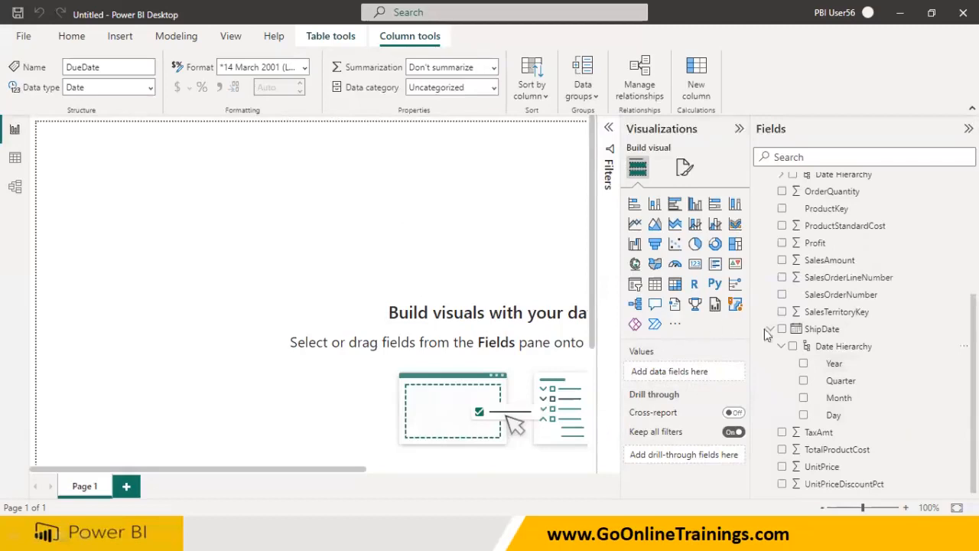
{"action": "scroll", "coordinate": [833, 405], "scroll_direction": "up", "scroll_amount": 5}
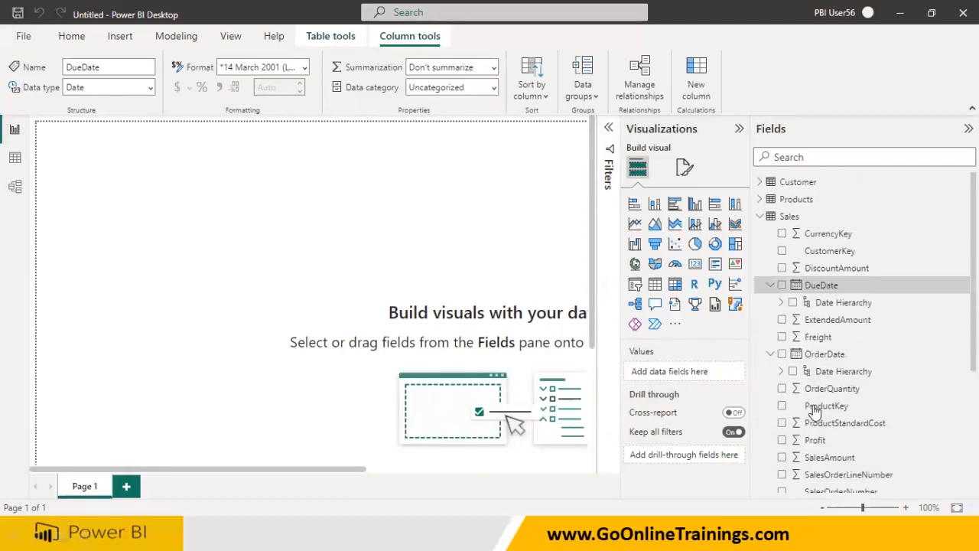
{"action": "left_click", "coordinate": [760, 216]}
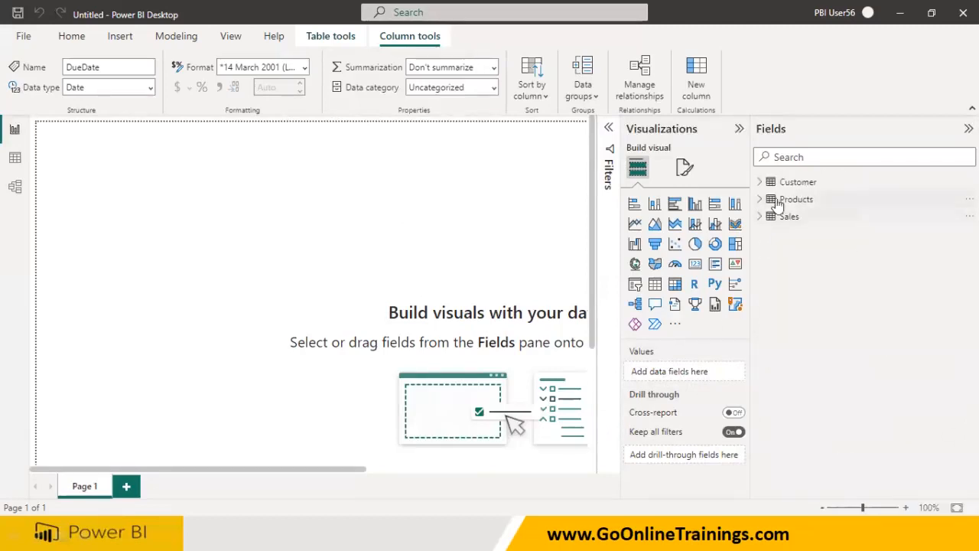
Expand the Products table and review its category, subcategory and product columns.
{"action": "left_click", "coordinate": [799, 199]}
{"action": "left_click", "coordinate": [759, 198]}
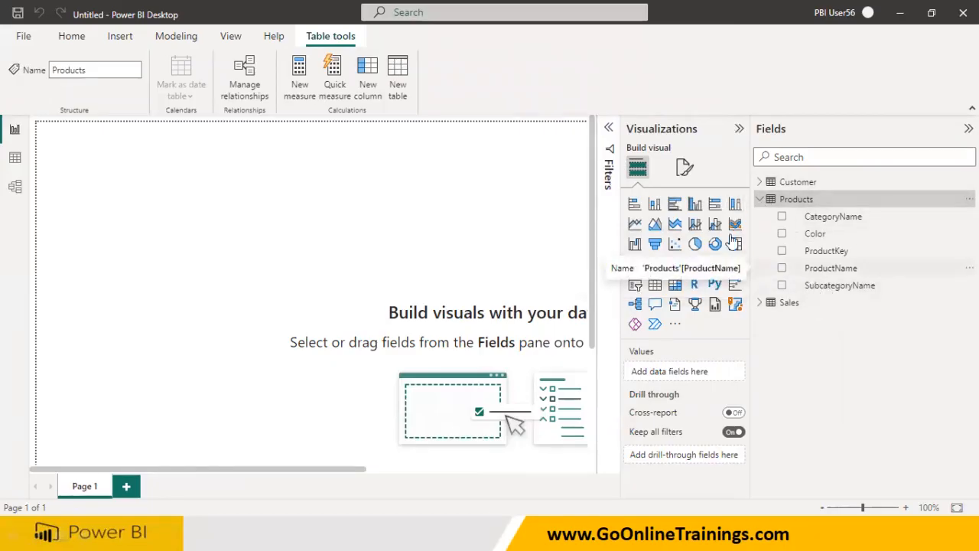
{"action": "mouse_move", "coordinate": [205, 174]}
{"action": "left_mouse_down"}
{"action": "mouse_move", "coordinate": [244, 148]}
{"action": "mouse_move", "coordinate": [285, 197]}
{"action": "mouse_move", "coordinate": [348, 161]}
{"action": "mouse_move", "coordinate": [370, 185]}
{"action": "left_mouse_up"}
{"action": "mouse_move", "coordinate": [359, 228]}
{"action": "left_mouse_down"}
{"action": "mouse_move", "coordinate": [371, 246]}
{"action": "mouse_move", "coordinate": [398, 253]}
{"action": "mouse_move", "coordinate": [425, 234]}
{"action": "mouse_move", "coordinate": [445, 245]}
{"action": "mouse_move", "coordinate": [496, 229]}
{"action": "mouse_move", "coordinate": [481, 260]}
{"action": "left_mouse_up"}
{"action": "mouse_move", "coordinate": [489, 294]}
{"action": "left_mouse_down"}
{"action": "mouse_move", "coordinate": [502, 300]}
{"action": "mouse_move", "coordinate": [535, 268]}
{"action": "mouse_move", "coordinate": [579, 265]}
{"action": "left_mouse_up"}
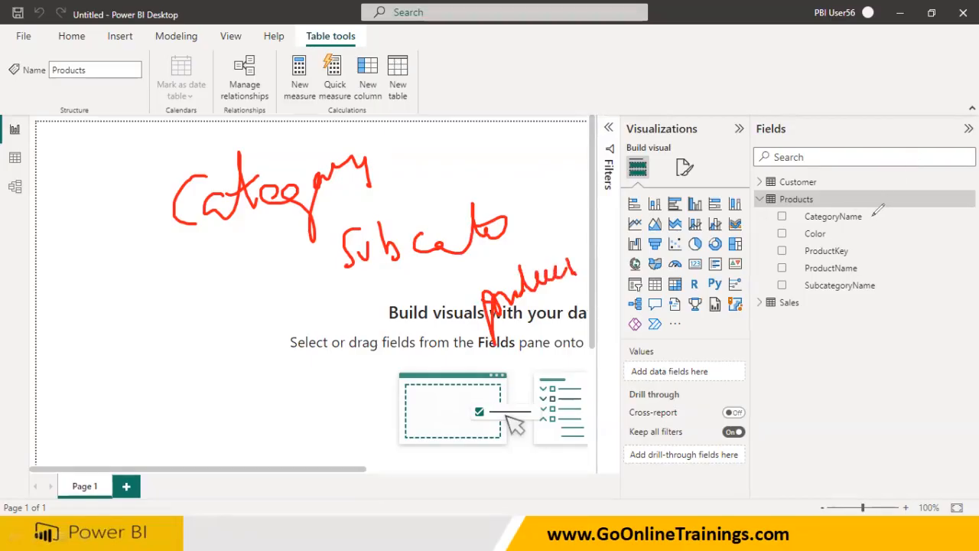
{"action": "mouse_move", "coordinate": [880, 202]}
{"action": "left_mouse_down"}
{"action": "mouse_move", "coordinate": [897, 295]}
{"action": "mouse_move", "coordinate": [845, 309]}
{"action": "left_mouse_up"}
{"action": "left_click_drag", "start_coordinate": [810, 203], "coordinate": [767, 205]}
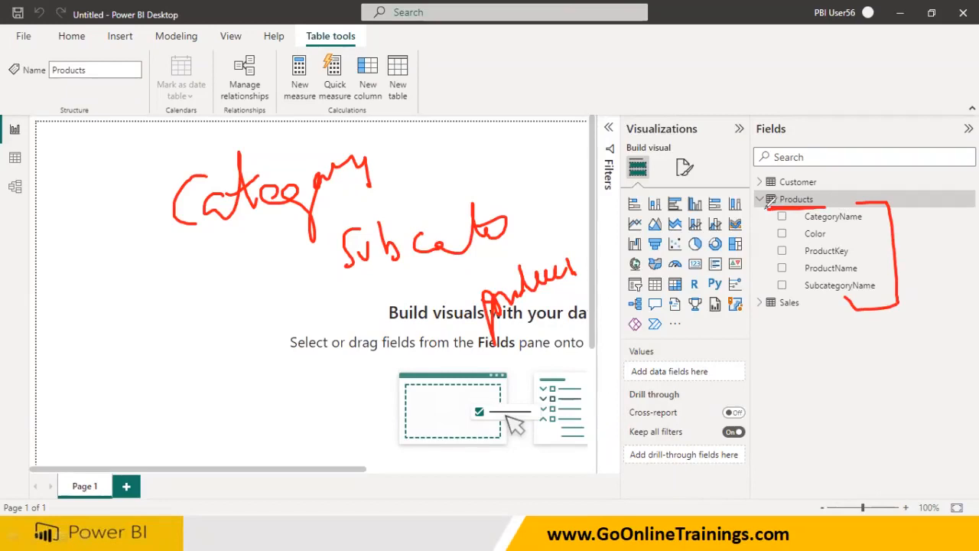
{"action": "mouse_move", "coordinate": [127, 176]}
{"action": "left_mouse_down"}
{"action": "mouse_move", "coordinate": [229, 306]}
{"action": "mouse_move", "coordinate": [468, 344]}
{"action": "left_mouse_up"}
{"action": "mouse_move", "coordinate": [840, 185]}
{"action": "left_mouse_down"}
{"action": "mouse_move", "coordinate": [751, 196]}
{"action": "mouse_move", "coordinate": [808, 284]}
{"action": "mouse_move", "coordinate": [843, 202]}
{"action": "mouse_move", "coordinate": [829, 200]}
{"action": "left_mouse_up"}
{"action": "left_click_drag", "start_coordinate": [719, 211], "coordinate": [650, 261]}
{"action": "left_click_drag", "start_coordinate": [658, 209], "coordinate": [702, 271]}
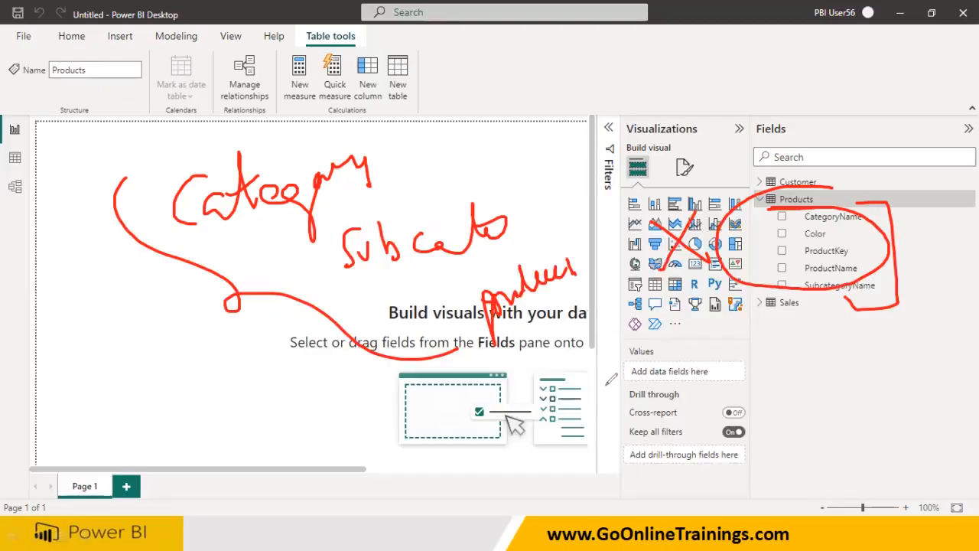
{"action": "mouse_move", "coordinate": [725, 344]}
{"action": "left_mouse_down"}
{"action": "mouse_move", "coordinate": [743, 358]}
{"action": "mouse_move", "coordinate": [761, 336]}
{"action": "mouse_move", "coordinate": [796, 380]}
{"action": "mouse_move", "coordinate": [816, 376]}
{"action": "left_mouse_up"}
{"action": "left_click_drag", "start_coordinate": [763, 319], "coordinate": [792, 318]}
{"action": "mouse_move", "coordinate": [800, 404]}
{"action": "left_mouse_down"}
{"action": "mouse_move", "coordinate": [812, 424]}
{"action": "mouse_move", "coordinate": [824, 421]}
{"action": "left_mouse_up"}
{"action": "mouse_move", "coordinate": [838, 387]}
{"action": "left_mouse_down"}
{"action": "mouse_move", "coordinate": [836, 418]}
{"action": "mouse_move", "coordinate": [863, 398]}
{"action": "left_mouse_up"}
{"action": "mouse_move", "coordinate": [895, 388]}
{"action": "left_mouse_down"}
{"action": "mouse_move", "coordinate": [878, 404]}
{"action": "mouse_move", "coordinate": [888, 403]}
{"action": "left_mouse_up"}
{"action": "left_click_drag", "start_coordinate": [907, 387], "coordinate": [935, 399]}
{"action": "mouse_move", "coordinate": [931, 375]}
{"action": "left_mouse_down"}
{"action": "mouse_move", "coordinate": [946, 378]}
{"action": "mouse_move", "coordinate": [792, 434]}
{"action": "mouse_move", "coordinate": [880, 371]}
{"action": "mouse_move", "coordinate": [939, 419]}
{"action": "mouse_move", "coordinate": [917, 416]}
{"action": "left_mouse_up"}
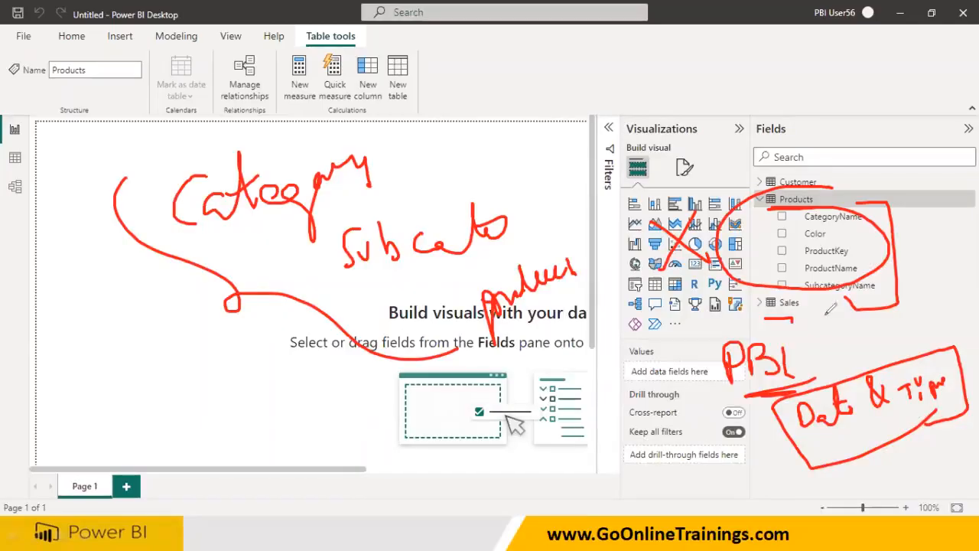
{"action": "mouse_move", "coordinate": [834, 438]}
{"action": "left_mouse_down"}
{"action": "mouse_move", "coordinate": [534, 470]}
{"action": "mouse_move", "coordinate": [552, 487]}
{"action": "left_mouse_up"}
{"action": "mouse_move", "coordinate": [366, 400]}
{"action": "left_mouse_down"}
{"action": "mouse_move", "coordinate": [368, 461]}
{"action": "mouse_move", "coordinate": [451, 459]}
{"action": "mouse_move", "coordinate": [352, 402]}
{"action": "left_mouse_up"}
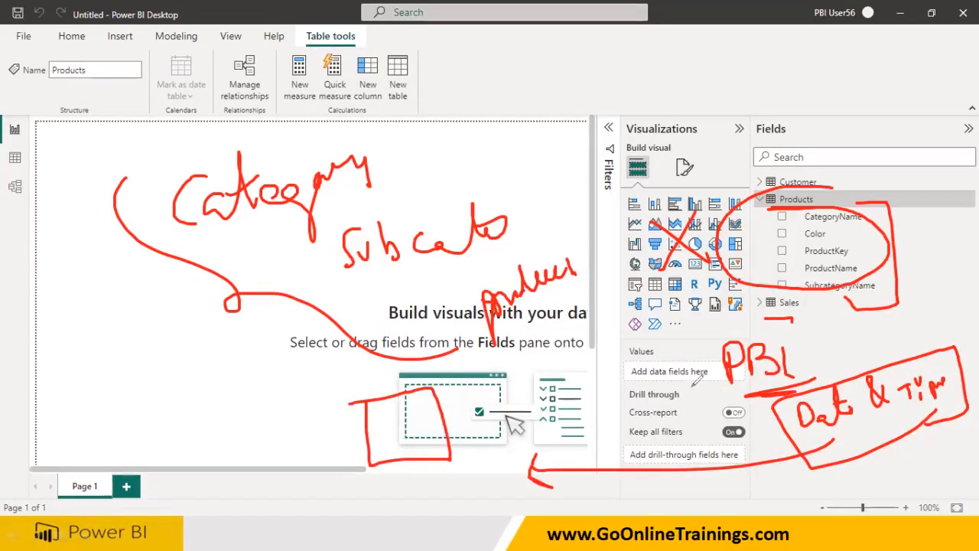
{"action": "left_click_drag", "start_coordinate": [386, 411], "coordinate": [408, 433]}
{"action": "key", "text": "e"}
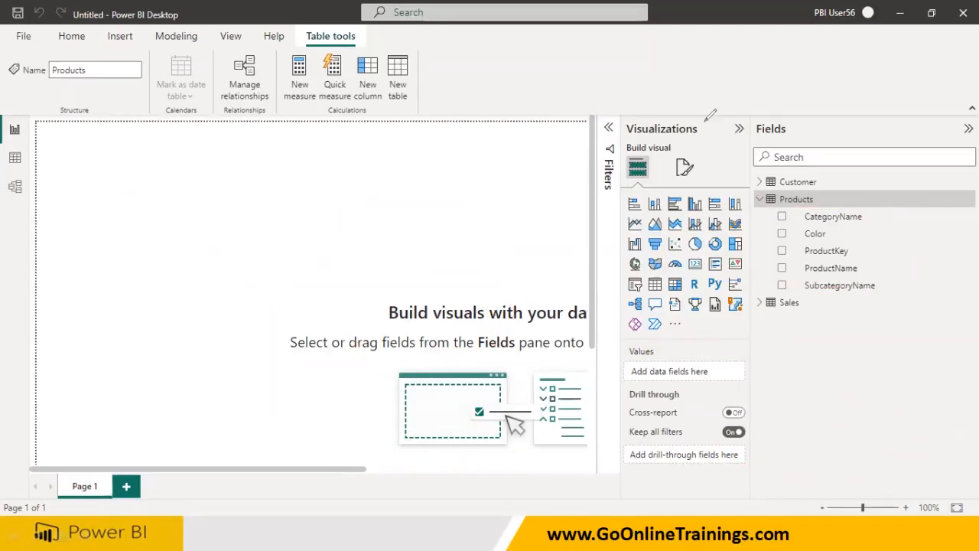
{"action": "right_click", "coordinate": [795, 205]}
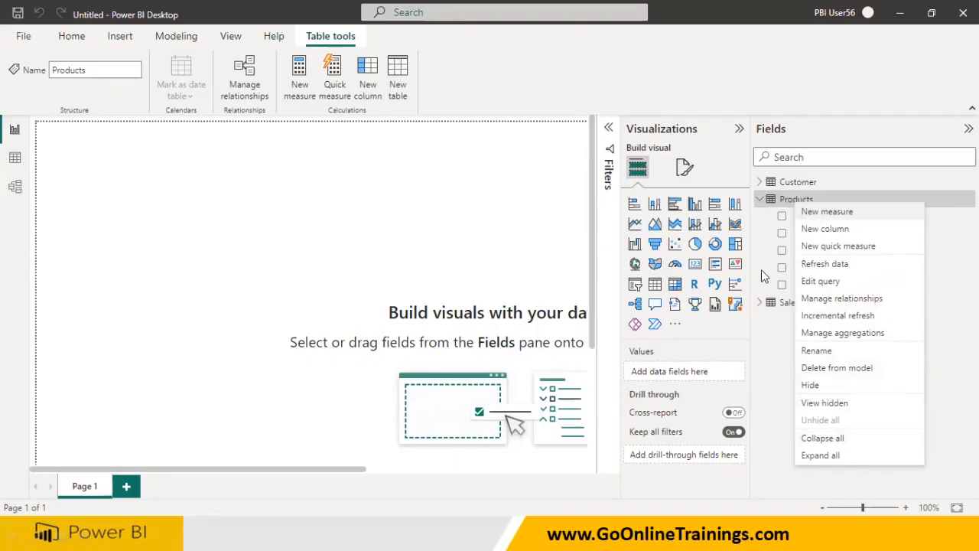
{"action": "left_click", "coordinate": [783, 373]}
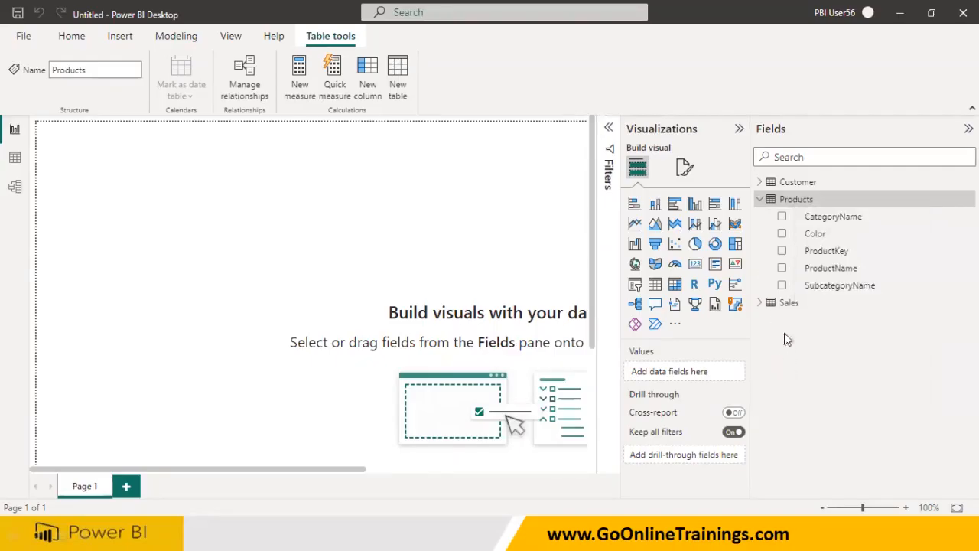
{"action": "right_click", "coordinate": [824, 222]}
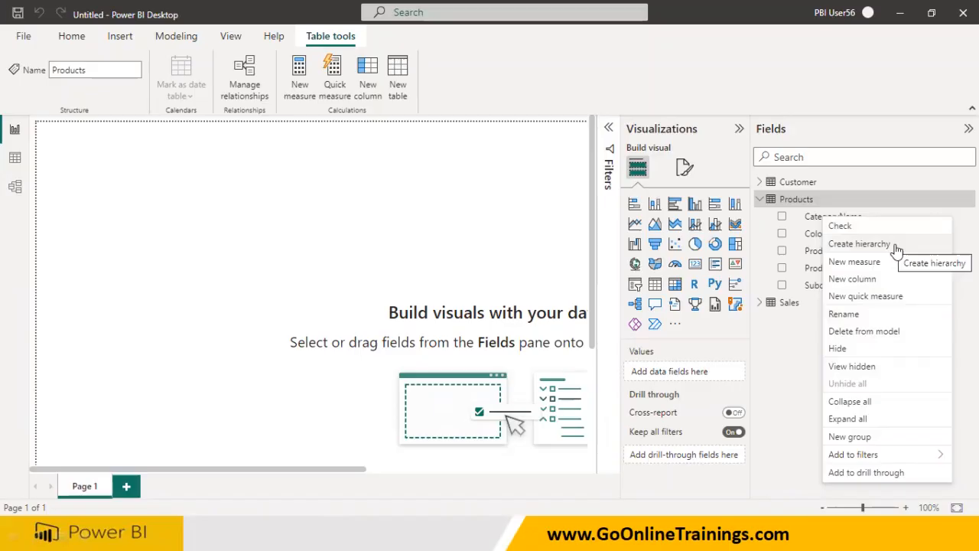
{"action": "left_click", "coordinate": [773, 375]}
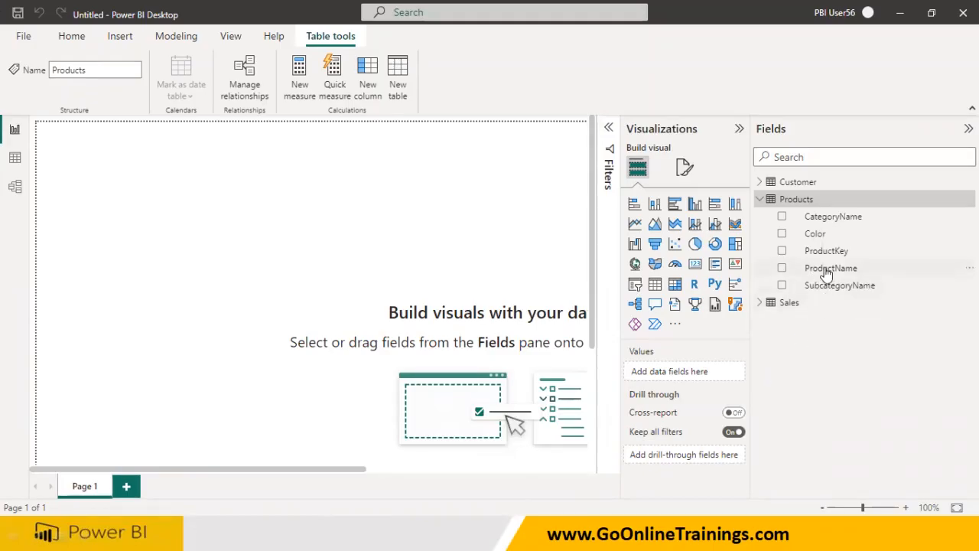
Create a hierarchy from the CategoryName column of the Products table and expand it.
{"action": "left_click", "coordinate": [832, 218]}
{"action": "right_click", "coordinate": [833, 218]}
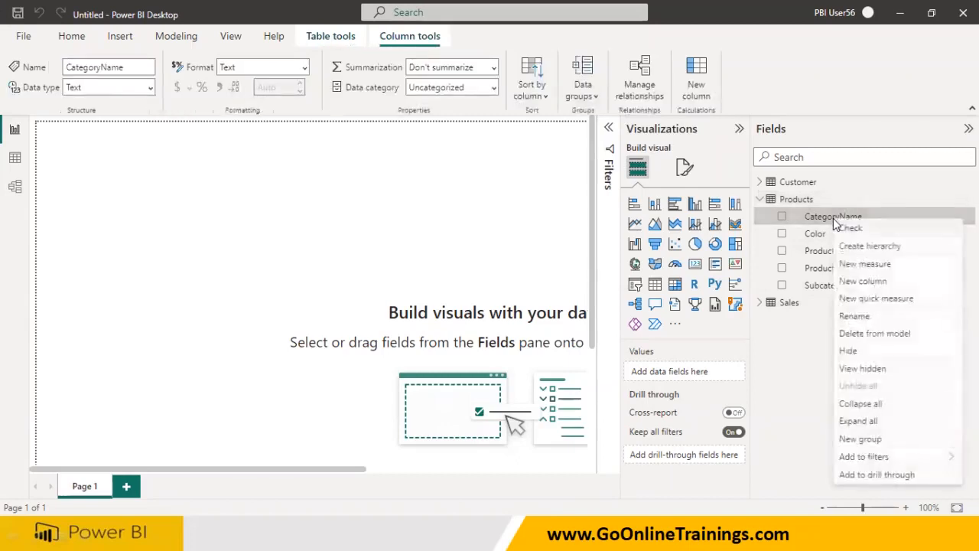
{"action": "left_click", "coordinate": [846, 246]}
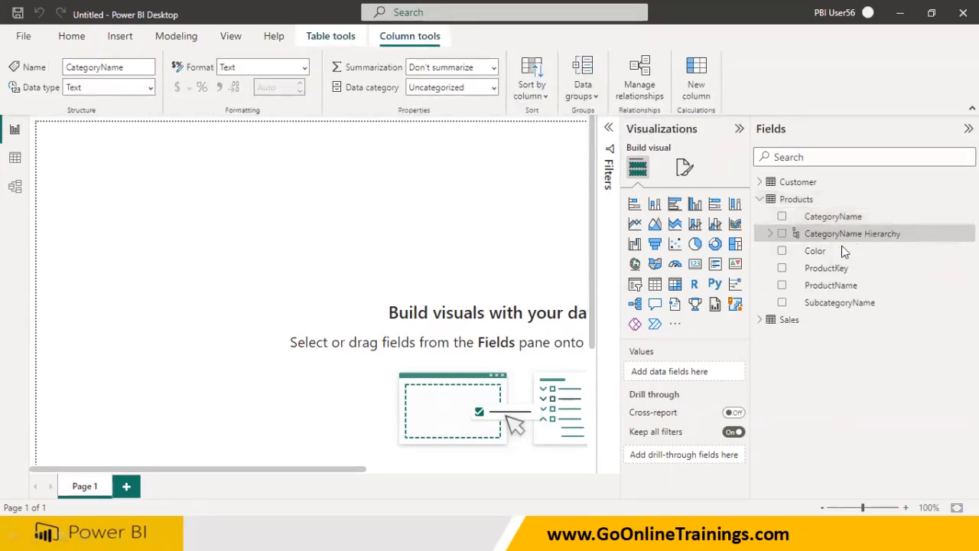
{"action": "left_click", "coordinate": [769, 235]}
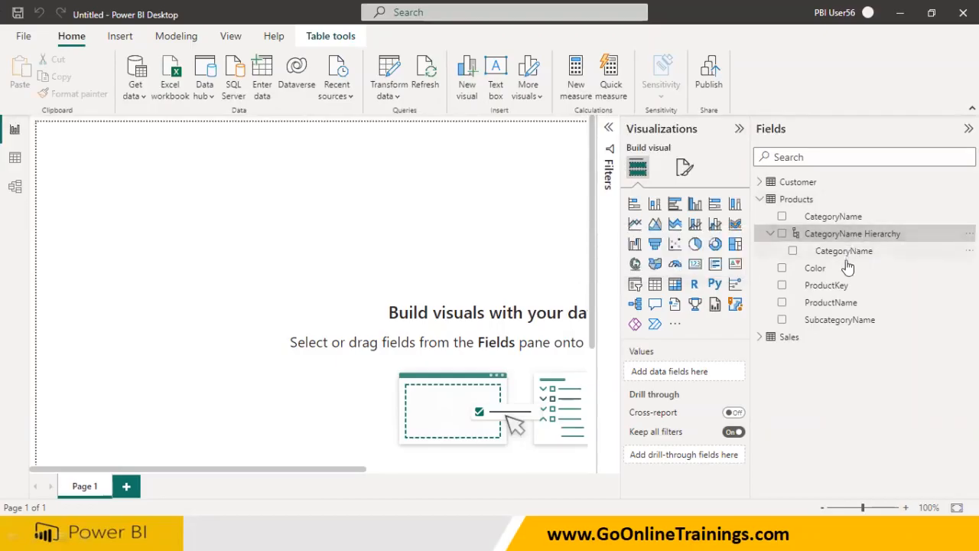
Add the SubcategoryName column to the CategoryName Hierarchy as its second level.
{"action": "right_click", "coordinate": [840, 320]}
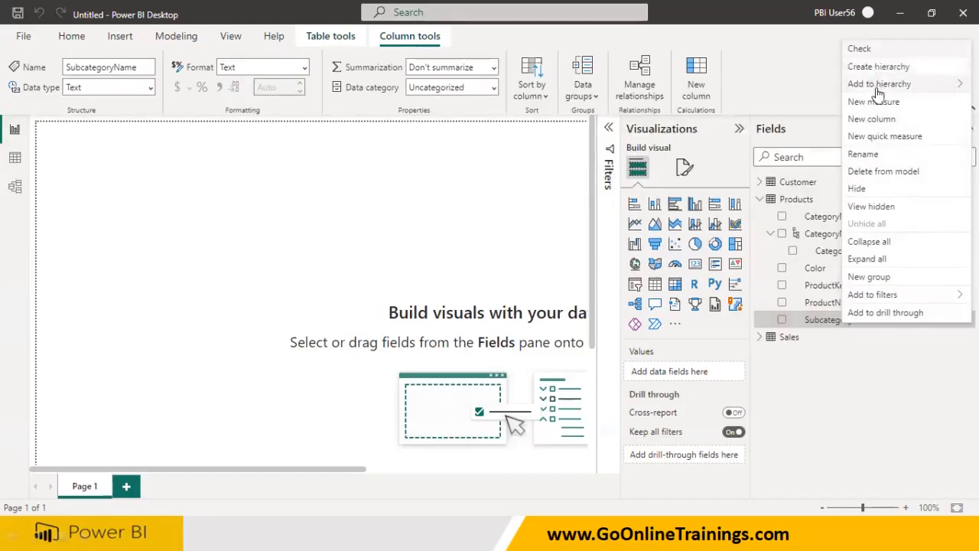
{"action": "mouse_move", "coordinate": [879, 91]}
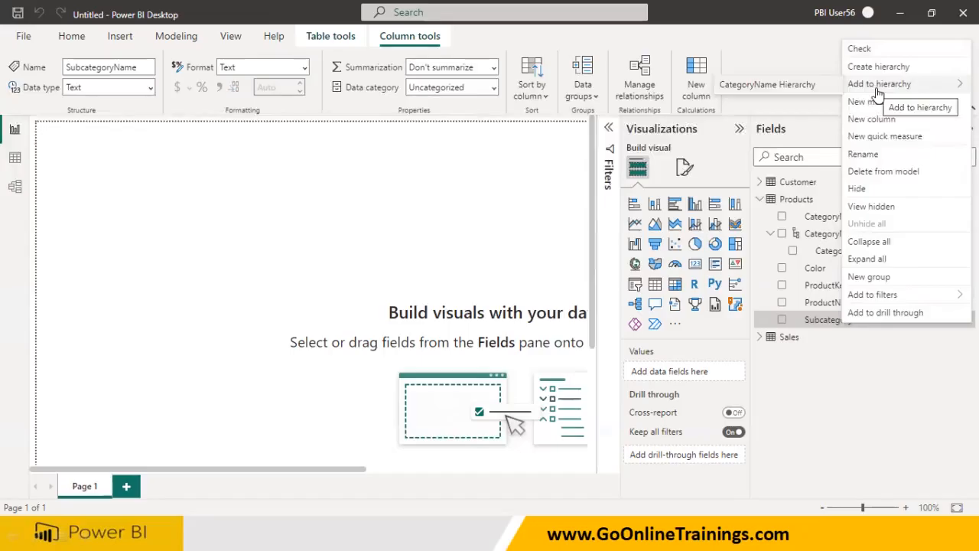
{"action": "left_click", "coordinate": [809, 86]}
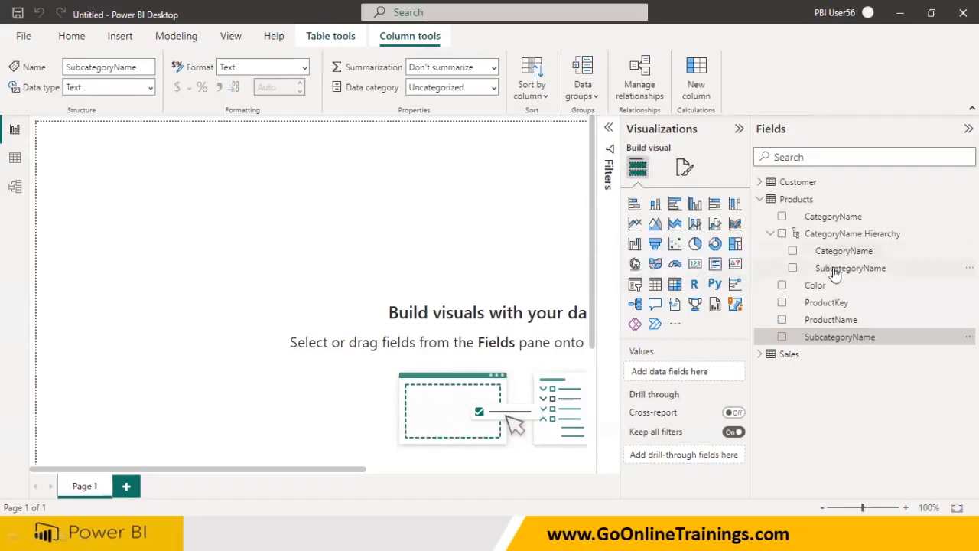
Add the ProductName column to the CategoryName Hierarchy as its third level and check the level order.
{"action": "left_click", "coordinate": [832, 319]}
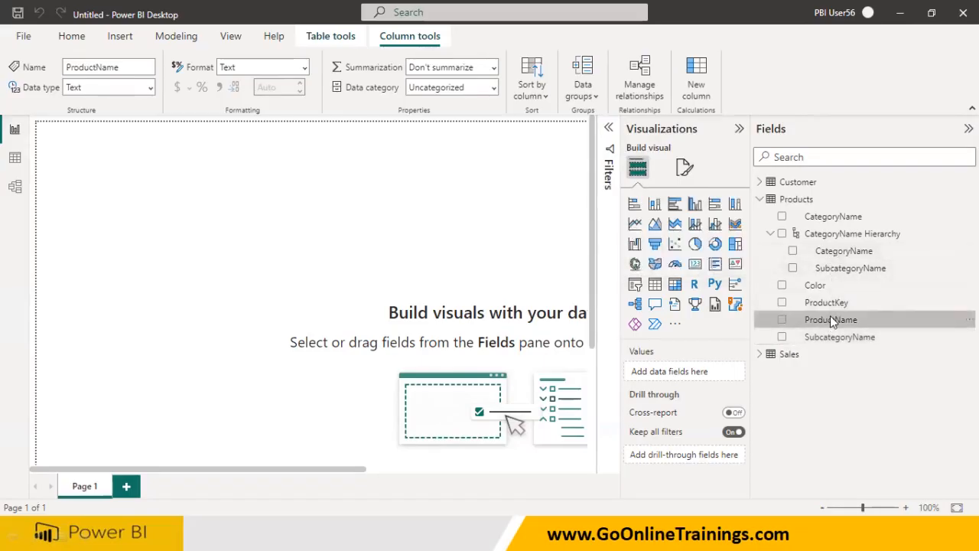
{"action": "right_click", "coordinate": [831, 320]}
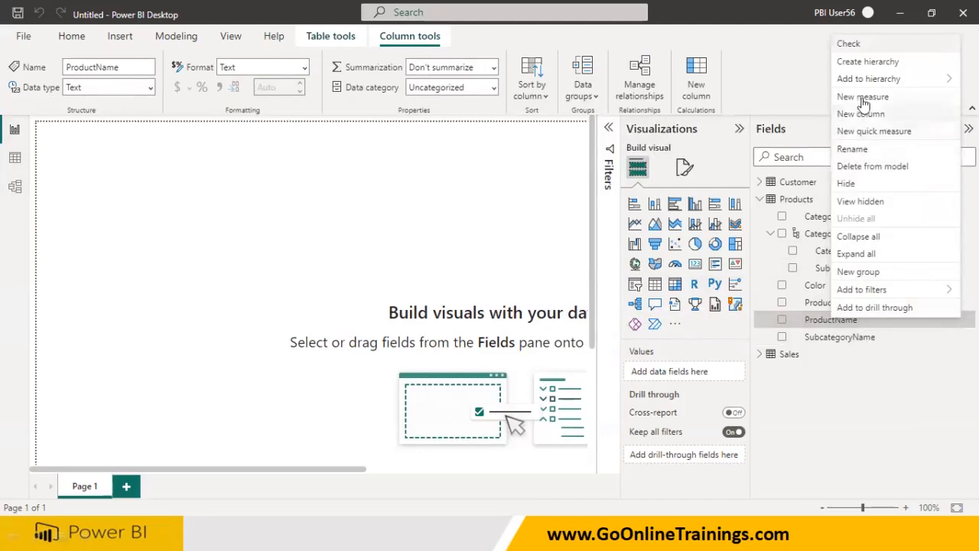
{"action": "mouse_move", "coordinate": [868, 79]}
{"action": "left_click", "coordinate": [811, 86]}
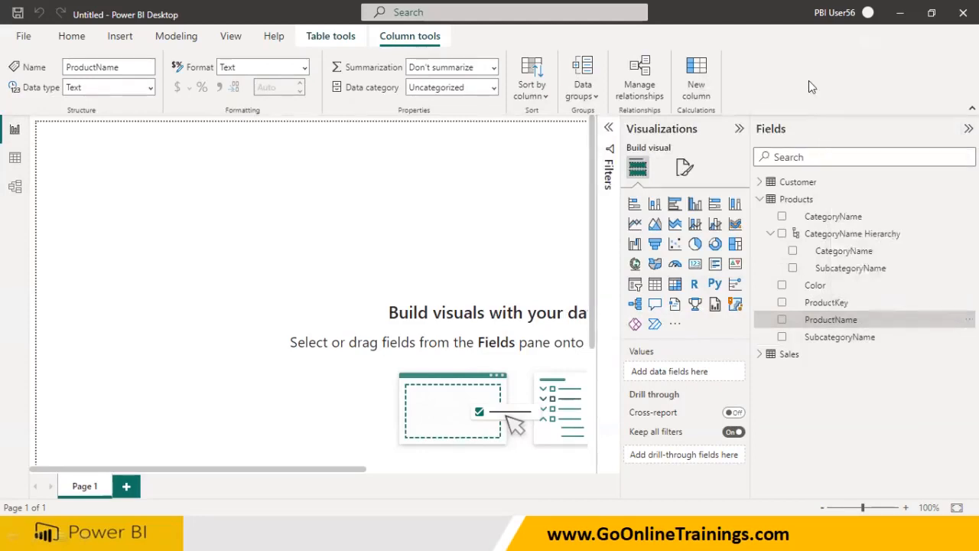
{"action": "left_click", "coordinate": [771, 234]}
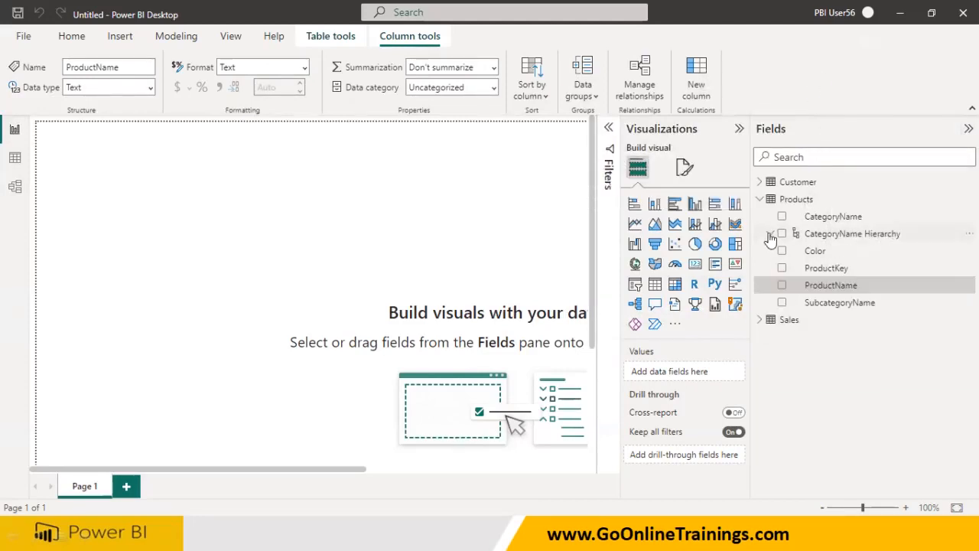
{"action": "left_click", "coordinate": [771, 237]}
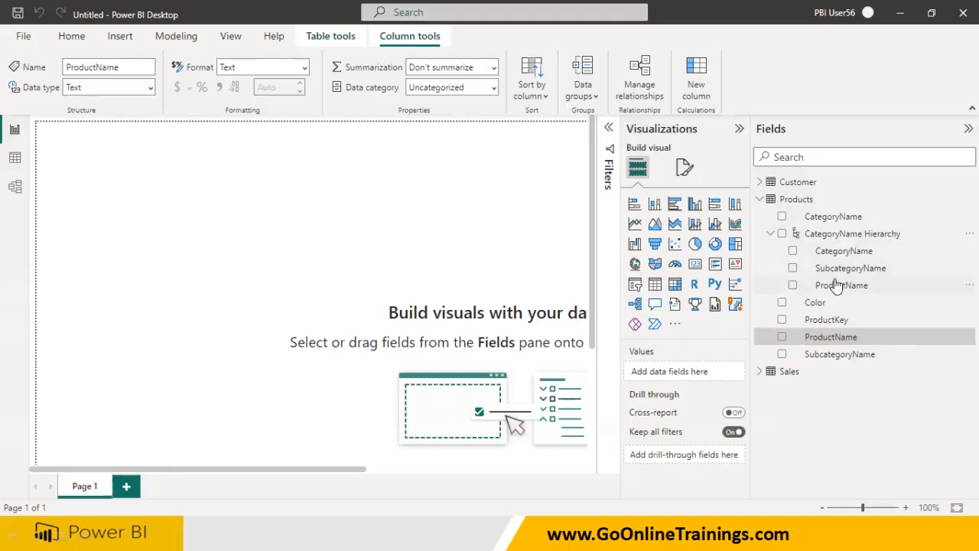
Rename the CategoryName Hierarchy in the Products table as ProdHierarchy.
{"action": "left_click", "coordinate": [841, 236]}
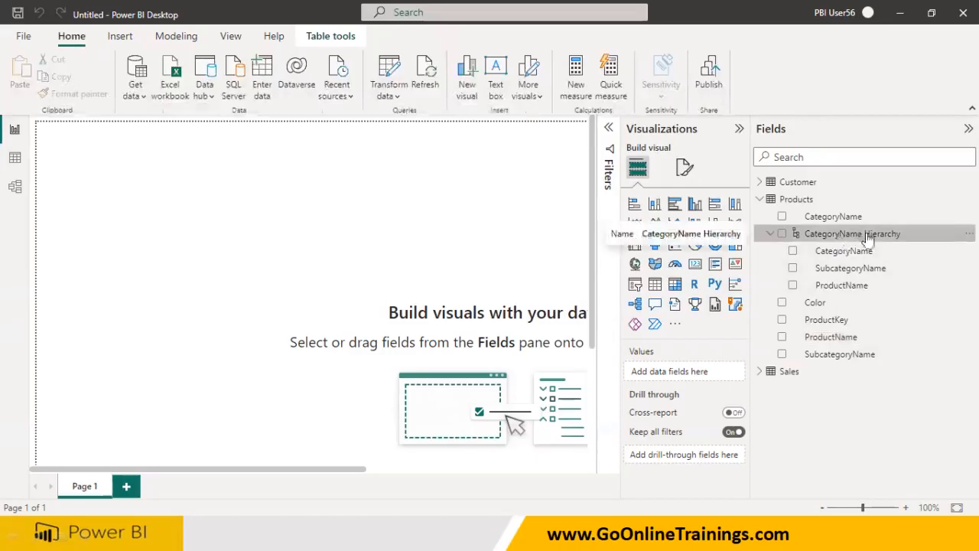
{"action": "right_click", "coordinate": [865, 235]}
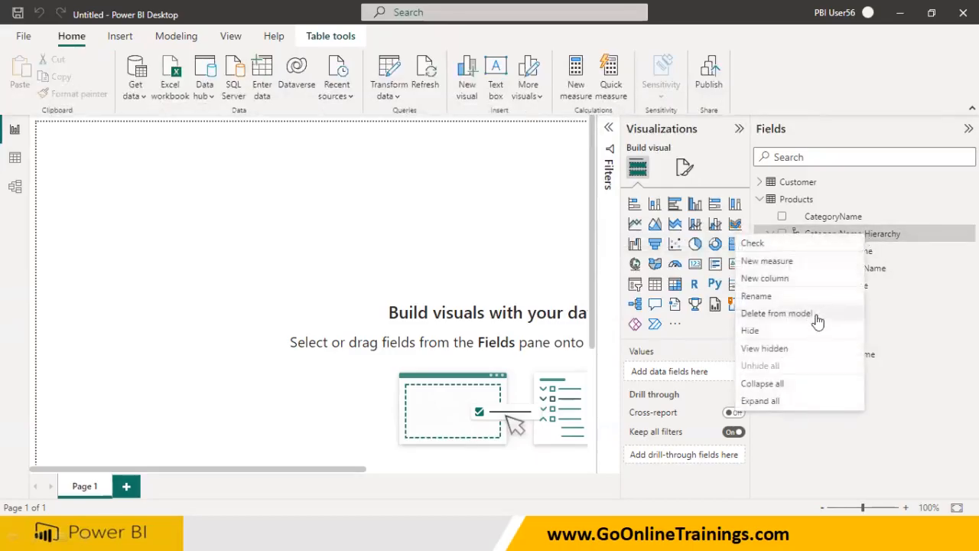
{"action": "left_click", "coordinate": [792, 297]}
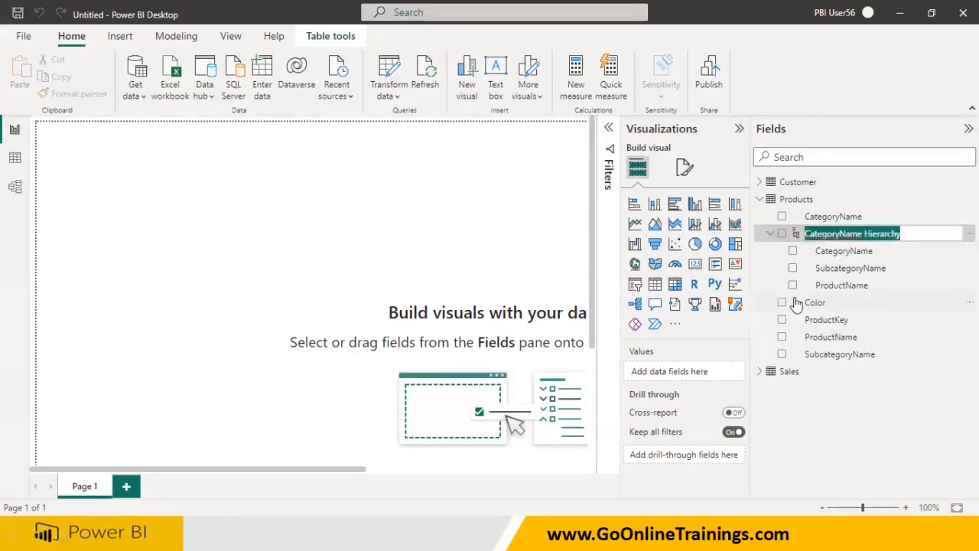
{"action": "key", "text": "Home"}
{"action": "key", "text": "Delete"}
{"action": "key", "text": "Delete"}
{"action": "key", "text": "Delete"}
{"action": "key", "text": "Delete"}
{"action": "key", "text": "Delete"}
{"action": "key", "text": "Delete"}
{"action": "key", "text": "Delete"}
{"action": "key", "text": "Delete"}
{"action": "key", "text": "Delete"}
{"action": "key", "text": "Delete"}
{"action": "key", "text": "Delete"}
{"action": "key", "text": "Delete"}
{"action": "key", "text": "Delete"}
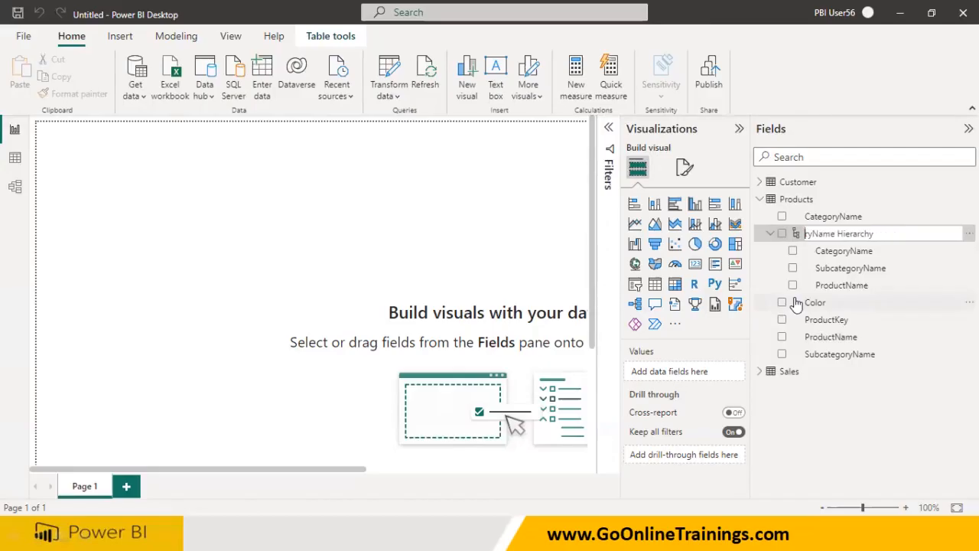
{"action": "type", "text": "Prod"}
{"action": "left_click", "coordinate": [806, 413]}
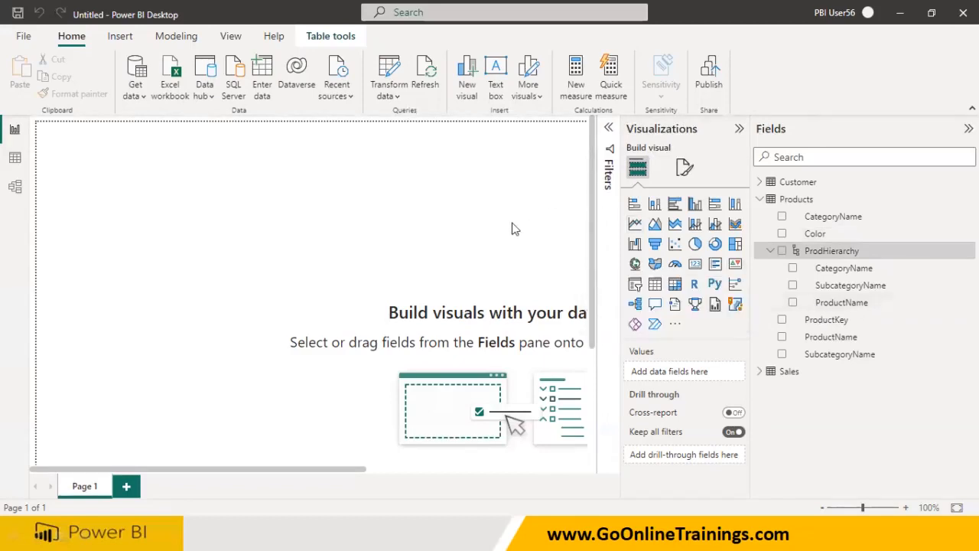
Add a card visual to Page 1 and shape it into a wide, short rectangle in the page's upper-left area.
{"action": "left_click", "coordinate": [695, 265]}
{"action": "left_click_drag", "start_coordinate": [228, 292], "coordinate": [220, 288]}
{"action": "left_click", "coordinate": [608, 127]}
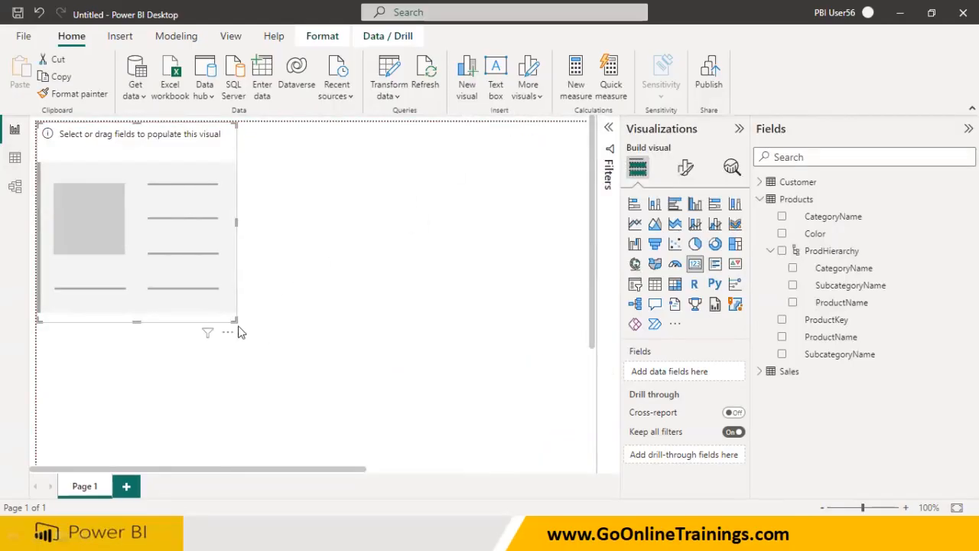
{"action": "left_click_drag", "start_coordinate": [233, 319], "coordinate": [297, 273]}
Expand the Sales table and assign its SalesAmount field to the empty card.
{"action": "left_click", "coordinate": [760, 372]}
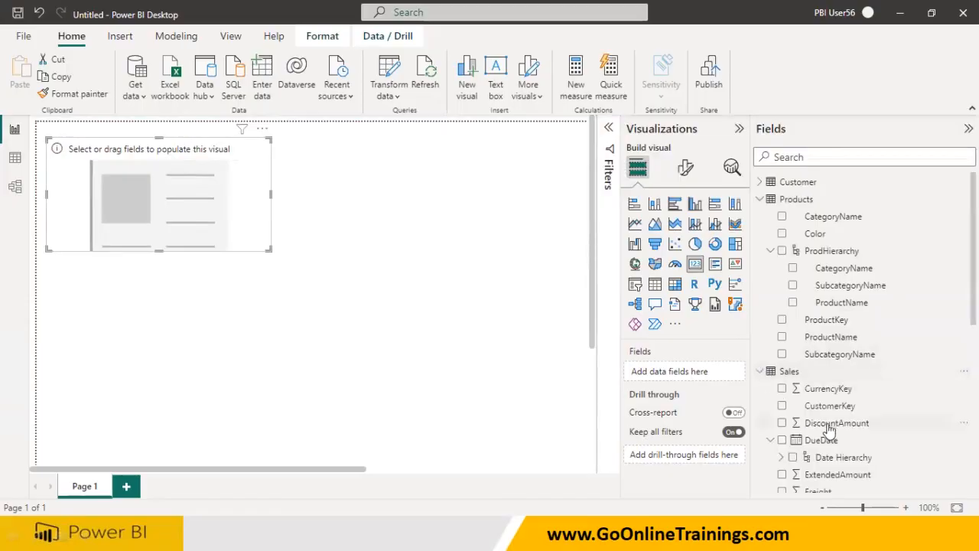
{"action": "scroll", "coordinate": [810, 428], "scroll_direction": "down", "scroll_amount": 5}
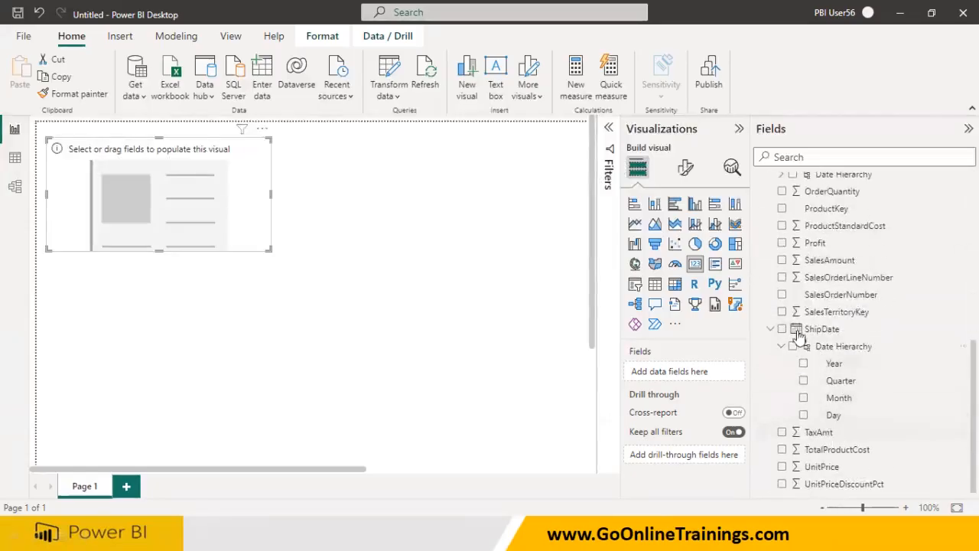
{"action": "left_click_drag", "start_coordinate": [828, 262], "coordinate": [213, 221]}
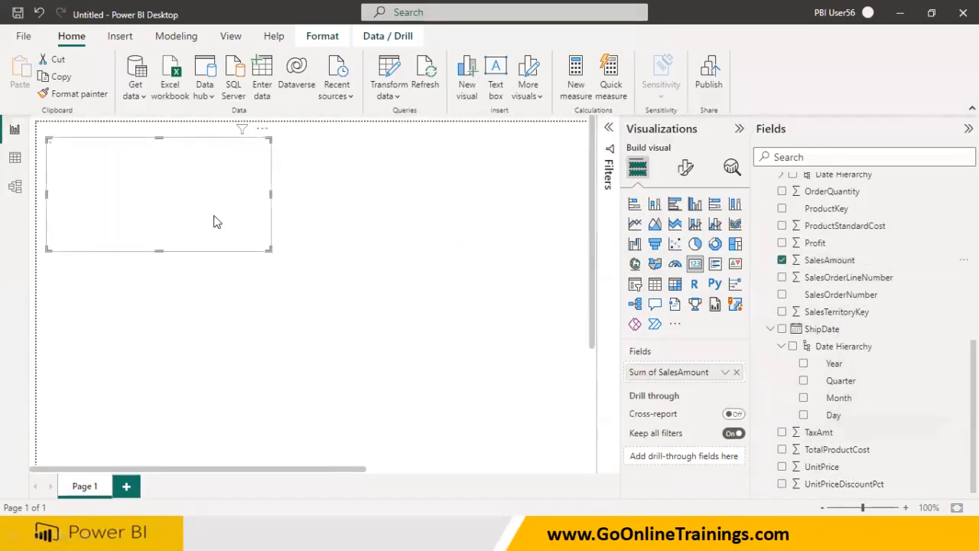
Turn on the visual border and shadow effects for the SalesAmount card.
{"action": "left_click", "coordinate": [687, 170]}
{"action": "left_click", "coordinate": [684, 233]}
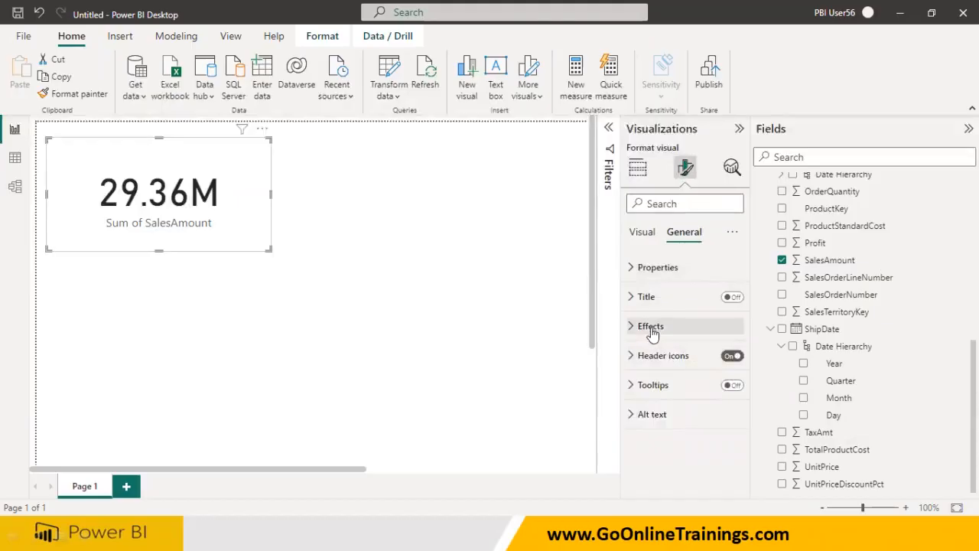
{"action": "left_click", "coordinate": [686, 330]}
{"action": "scroll", "coordinate": [726, 383], "scroll_direction": "down", "scroll_amount": 2}
{"action": "left_click", "coordinate": [726, 362]}
{"action": "left_click", "coordinate": [727, 396]}
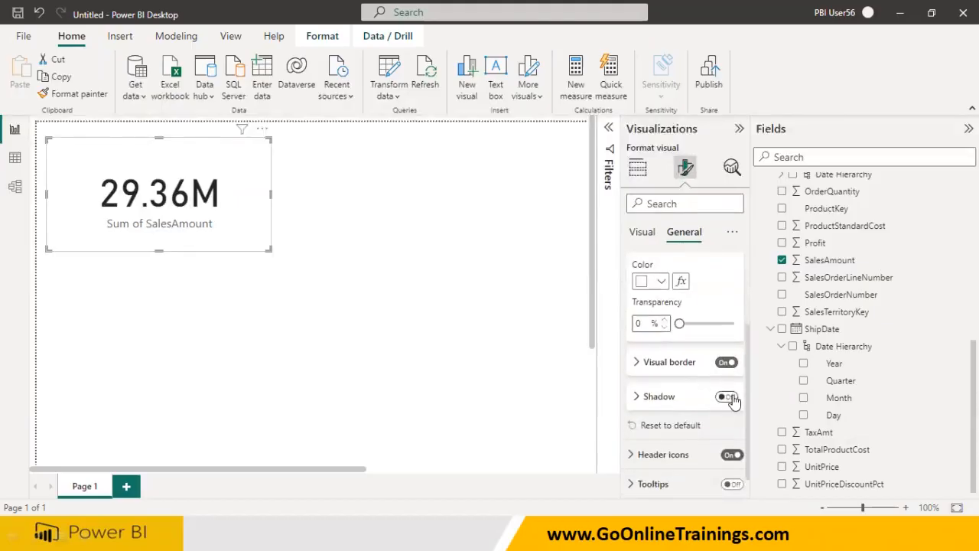
{"action": "left_click", "coordinate": [280, 280]}
Duplicate the SalesAmount card and place the copy beside the original, aligned along the top of the page.
{"action": "left_click", "coordinate": [241, 237]}
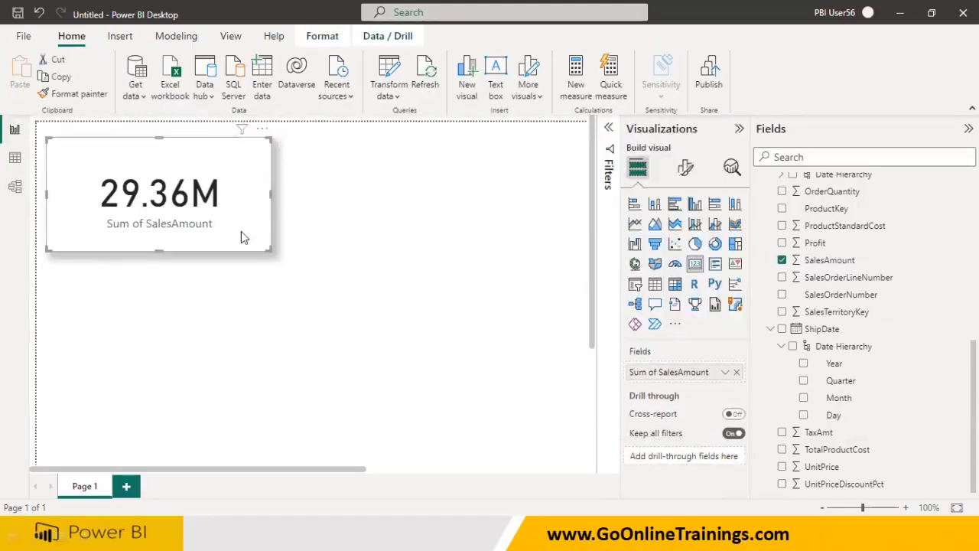
{"action": "key", "text": "ctrl+c"}
{"action": "key", "text": "ctrl+v"}
{"action": "left_click_drag", "start_coordinate": [407, 245], "coordinate": [486, 245]}
{"action": "left_click", "coordinate": [458, 295]}
{"action": "left_click", "coordinate": [467, 247]}
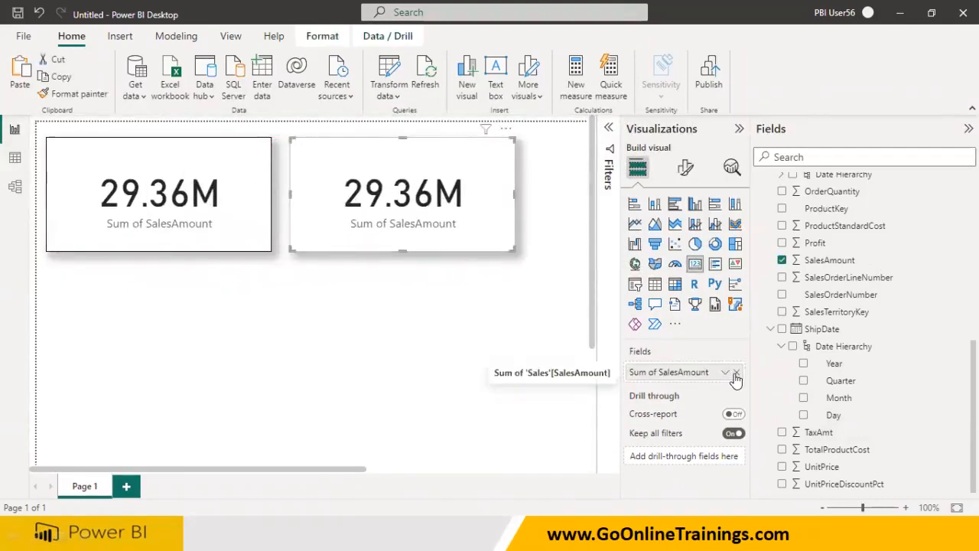
Replace SalesAmount with TaxAmt in the duplicated card and move that card directly beneath the SalesAmount card.
{"action": "left_click", "coordinate": [736, 372]}
{"action": "left_click_drag", "start_coordinate": [814, 432], "coordinate": [485, 225]}
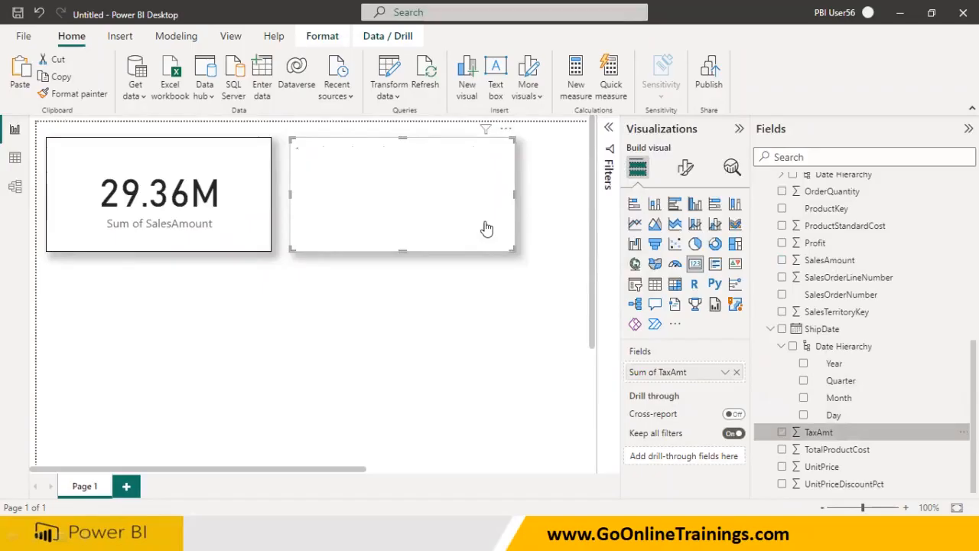
{"action": "left_click", "coordinate": [738, 129]}
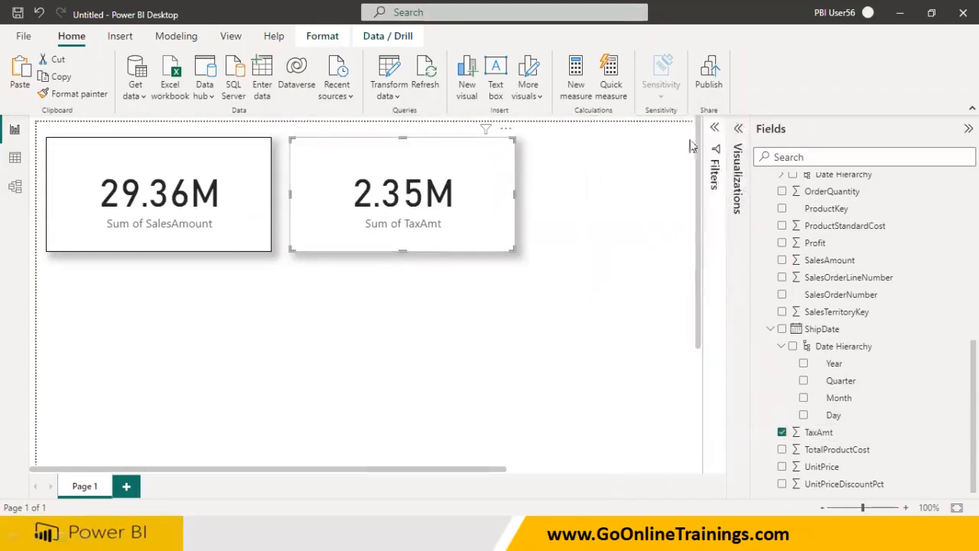
{"action": "left_click_drag", "start_coordinate": [470, 213], "coordinate": [228, 343]}
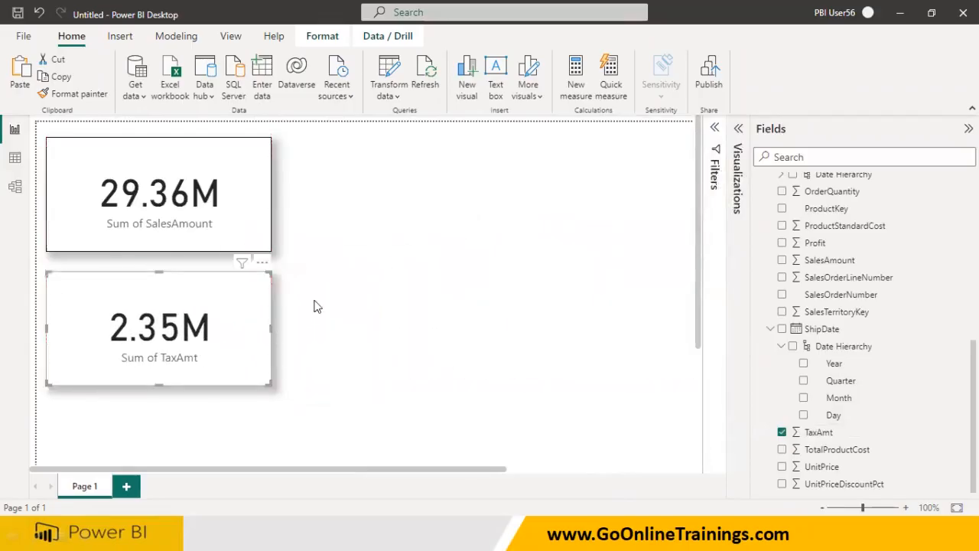
Narrow the SalesAmount and TaxAmt cards from their right edges to the same width.
{"action": "left_click", "coordinate": [257, 220]}
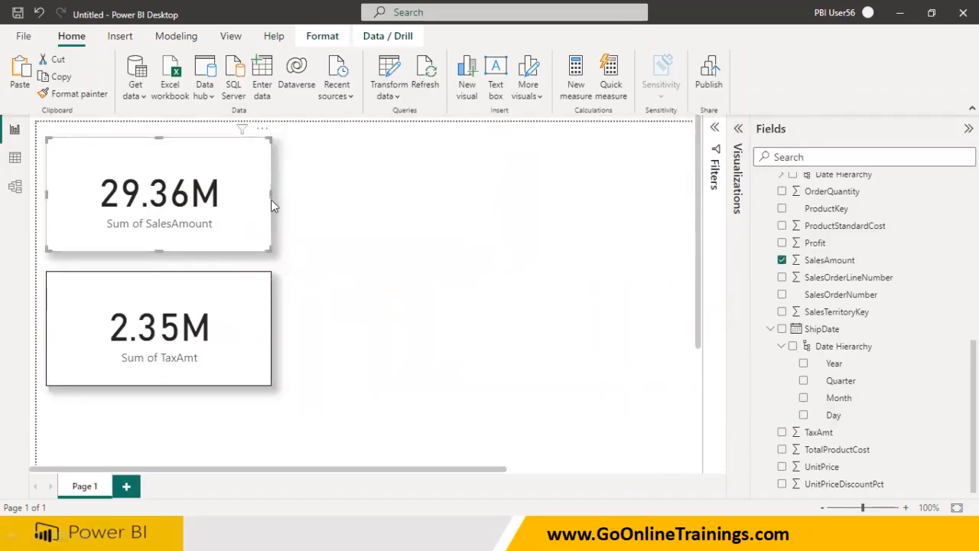
{"action": "left_click_drag", "start_coordinate": [270, 197], "coordinate": [228, 199]}
{"action": "left_click", "coordinate": [258, 309]}
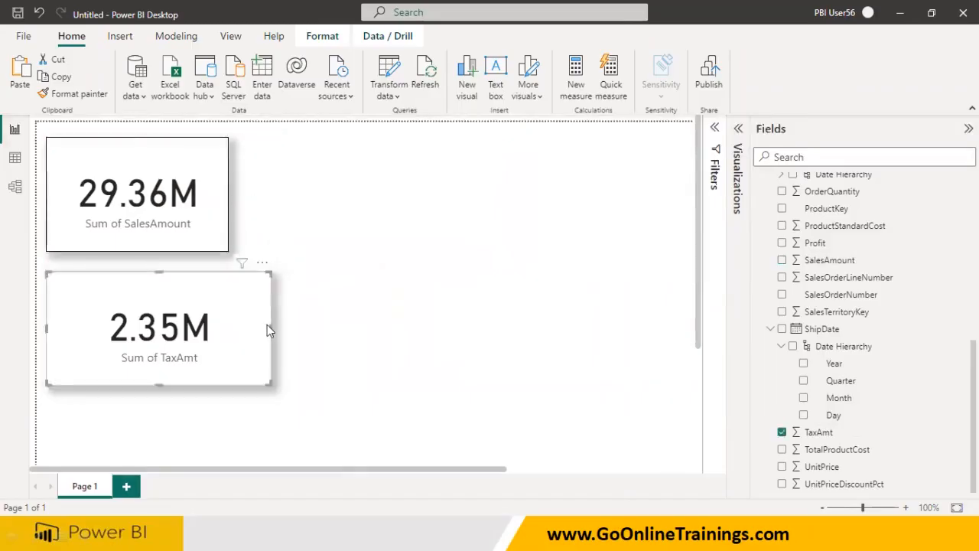
{"action": "left_click_drag", "start_coordinate": [264, 329], "coordinate": [230, 324]}
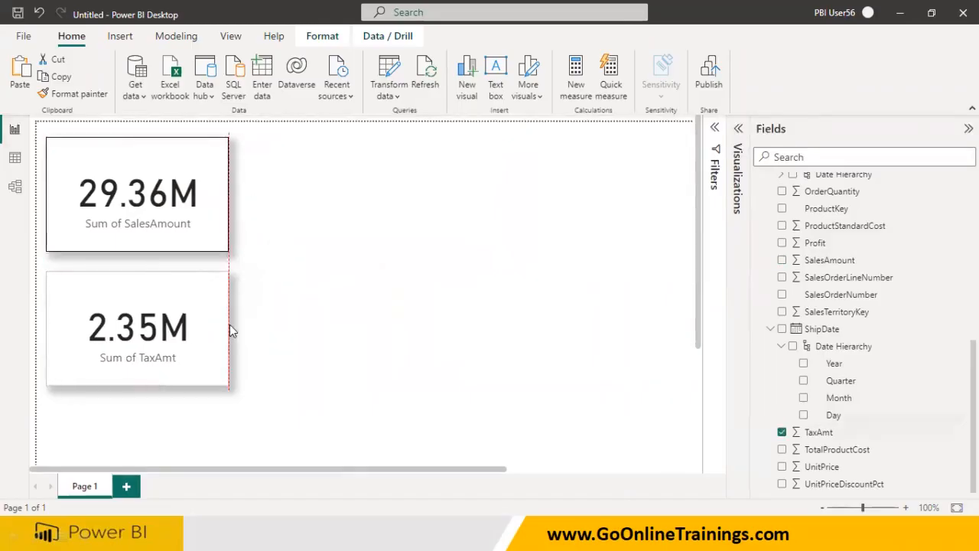
{"action": "left_click", "coordinate": [316, 298]}
Add a stacked bar chart to the right of the SalesAmount card, align it with the card's top and widen it.
{"action": "scroll", "coordinate": [771, 247], "scroll_direction": "up", "scroll_amount": 5}
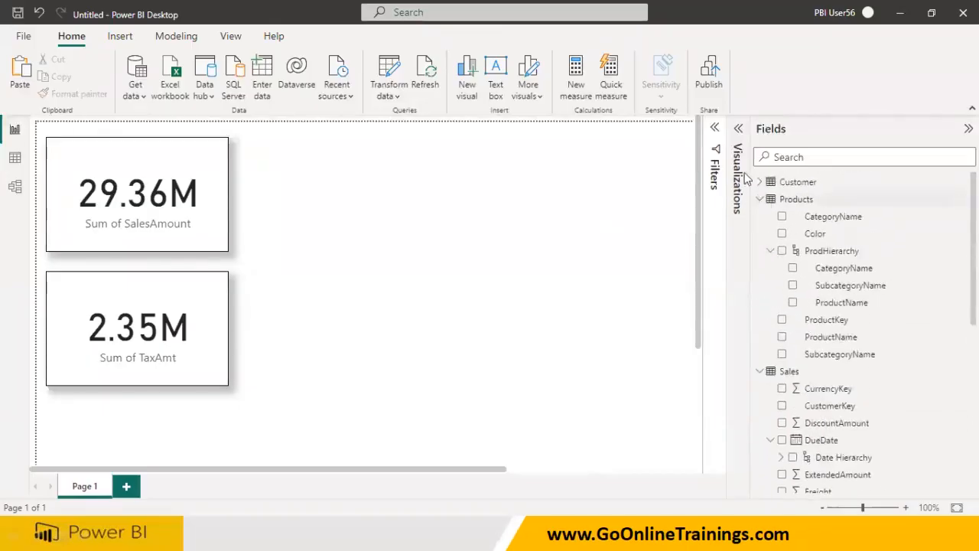
{"action": "left_click", "coordinate": [738, 130]}
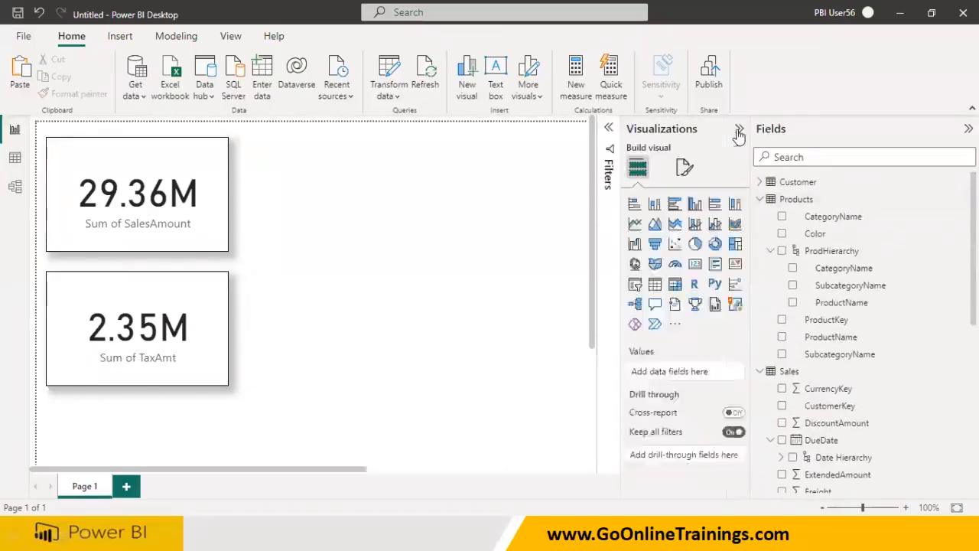
{"action": "left_click", "coordinate": [634, 205]}
{"action": "left_click_drag", "start_coordinate": [183, 447], "coordinate": [397, 167]}
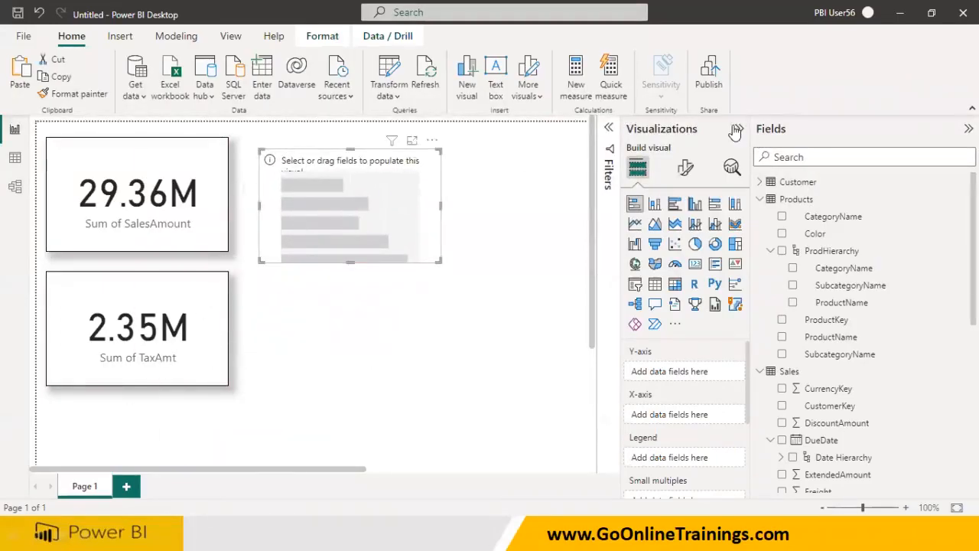
{"action": "left_click", "coordinate": [737, 130]}
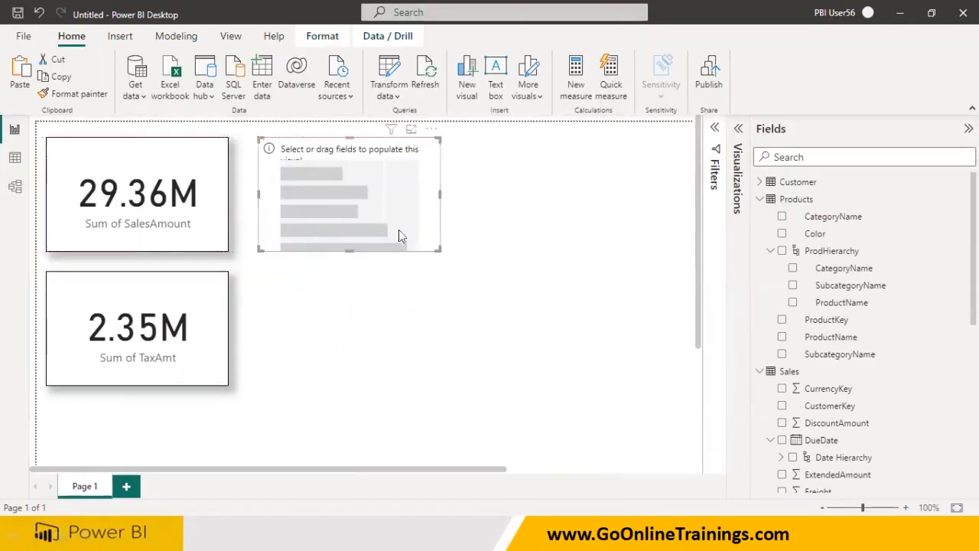
{"action": "left_click_drag", "start_coordinate": [440, 254], "coordinate": [552, 248]}
Copy the SalesAmount card's formatting onto the empty bar chart with Format painter.
{"action": "left_click", "coordinate": [221, 238]}
{"action": "left_click", "coordinate": [103, 94]}
{"action": "left_click", "coordinate": [488, 215]}
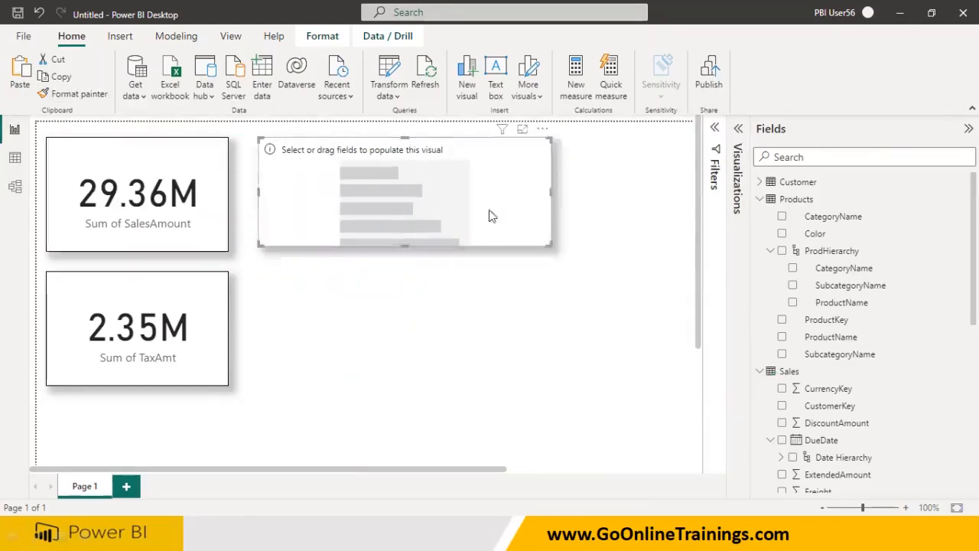
Populate the bar chart with CategoryName from the Products table and SalesAmount from the Sales table.
{"action": "left_click_drag", "start_coordinate": [831, 221], "coordinate": [437, 216]}
{"action": "left_click", "coordinate": [759, 200]}
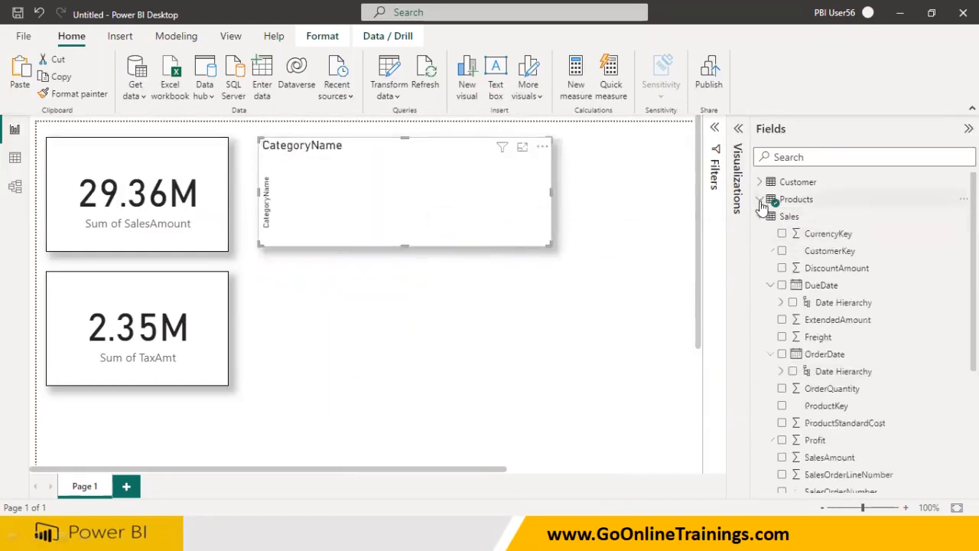
{"action": "scroll", "coordinate": [834, 409], "scroll_direction": "down", "scroll_amount": 3}
{"action": "left_click_drag", "start_coordinate": [829, 361], "coordinate": [472, 221]}
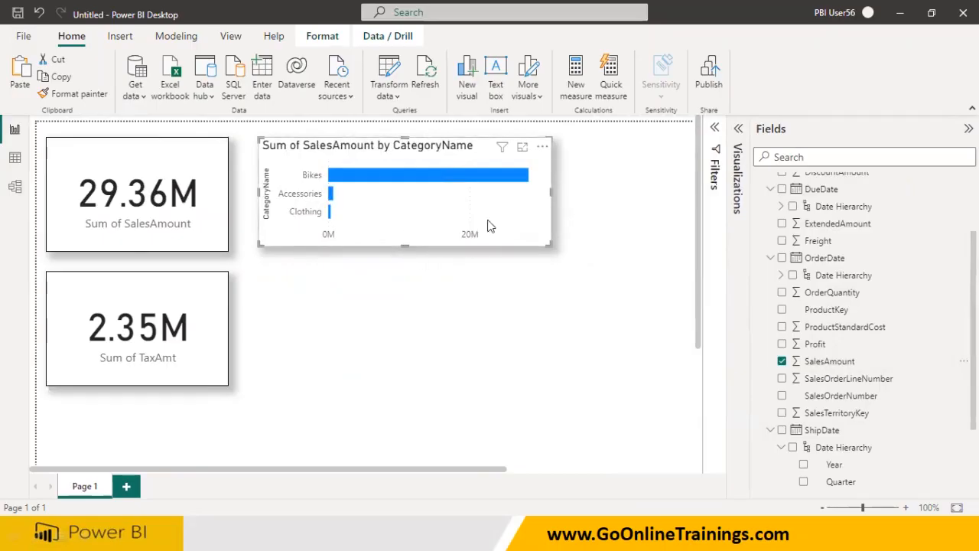
Turn on data labels for the SalesAmount by CategoryName bar chart.
{"action": "left_click", "coordinate": [740, 129]}
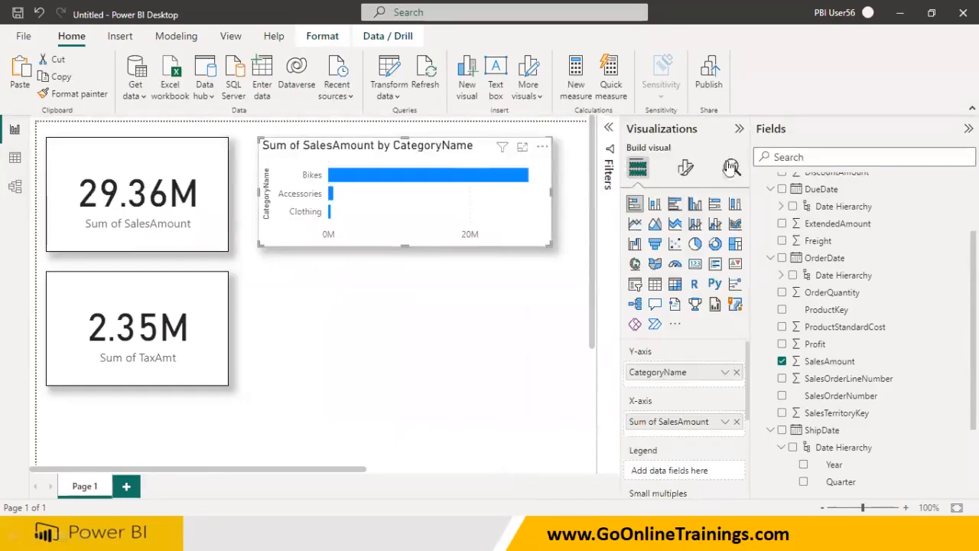
{"action": "left_click", "coordinate": [685, 168]}
{"action": "scroll", "coordinate": [682, 306], "scroll_direction": "down", "scroll_amount": 1}
{"action": "left_click", "coordinate": [732, 425]}
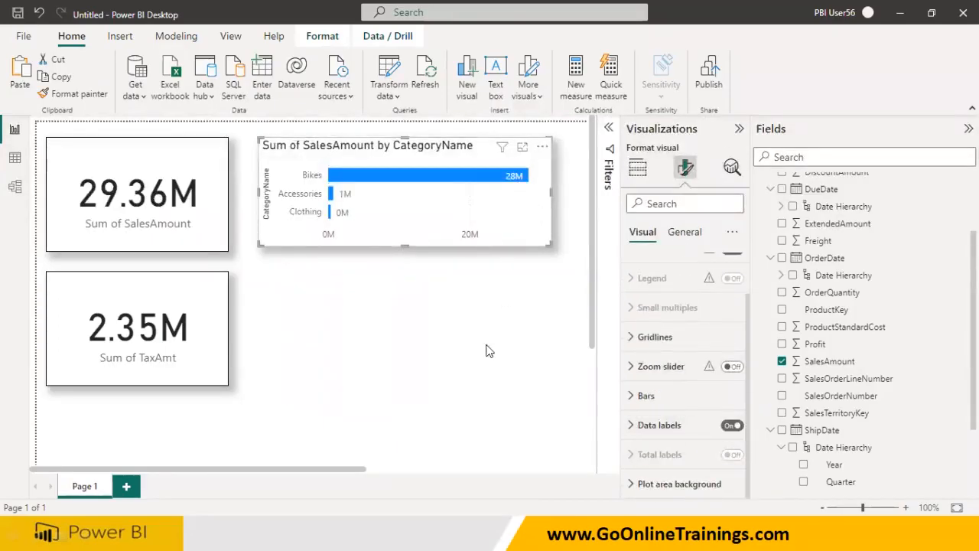
{"action": "left_click", "coordinate": [483, 372]}
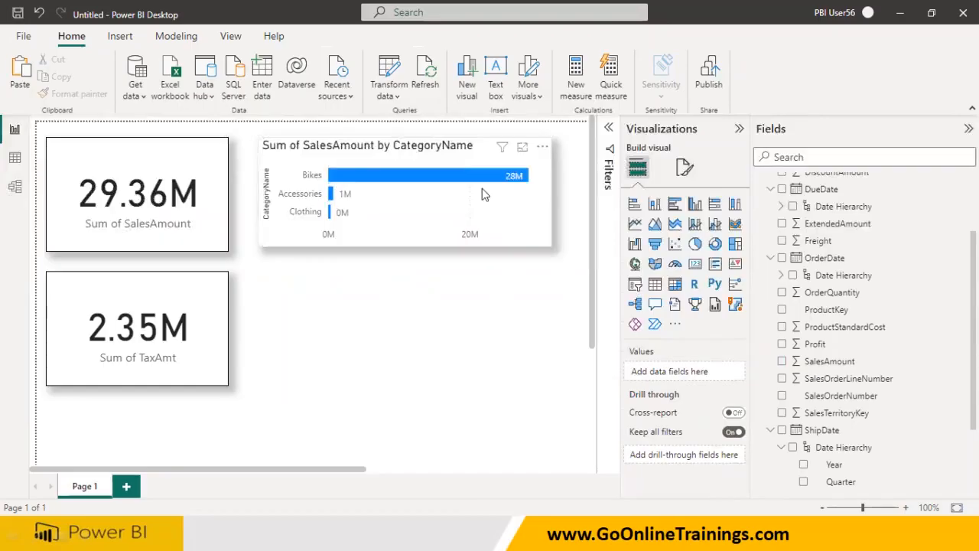
{"action": "left_click", "coordinate": [740, 130]}
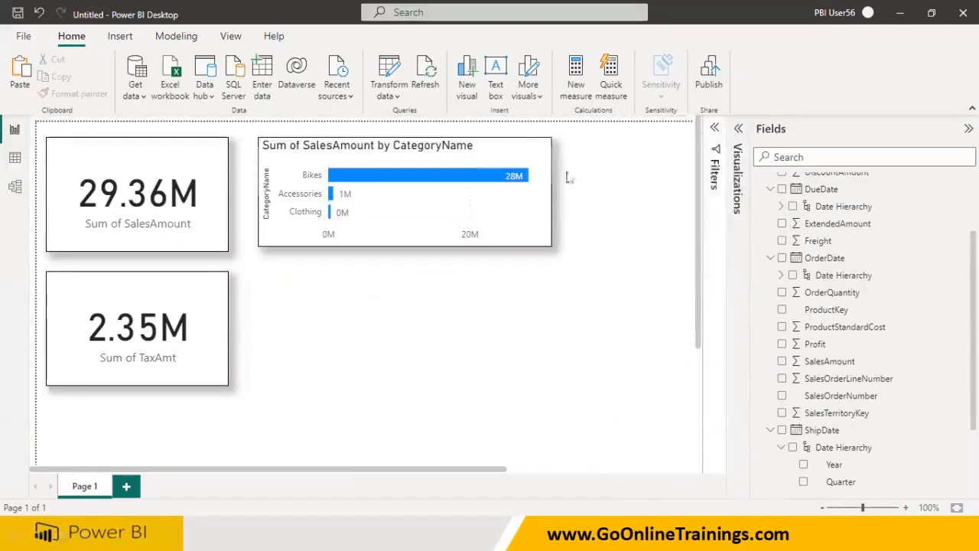
Duplicate the CategoryName chart directly below the original and replace its Y-axis field with SubcategoryName.
{"action": "left_click_drag", "start_coordinate": [522, 235], "coordinate": [499, 306]}
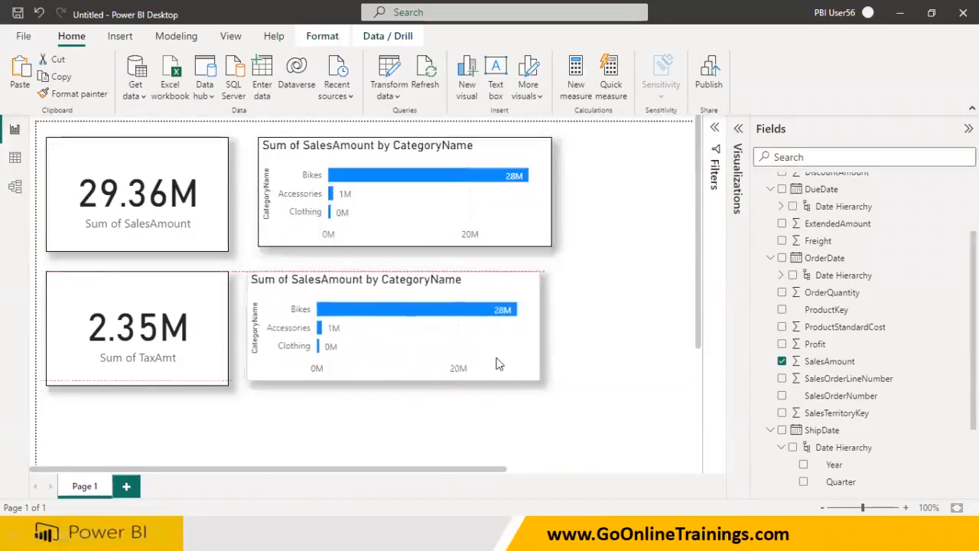
{"action": "left_click", "coordinate": [738, 132]}
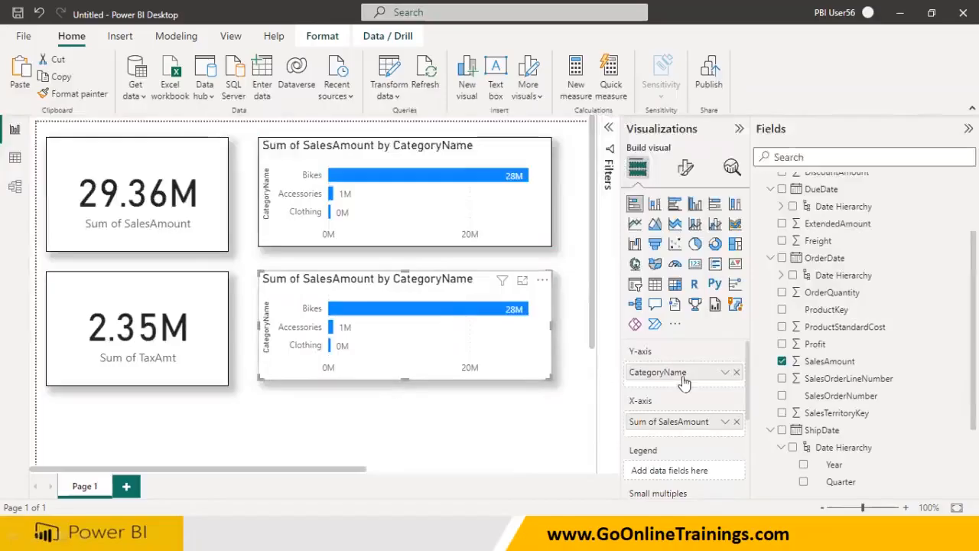
{"action": "left_click", "coordinate": [736, 372]}
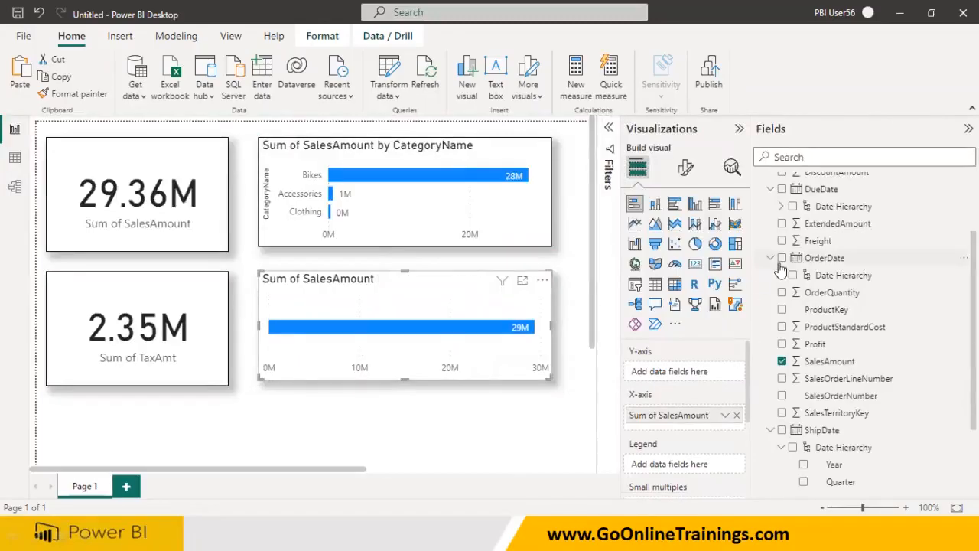
{"action": "scroll", "coordinate": [806, 241], "scroll_direction": "up", "scroll_amount": 3}
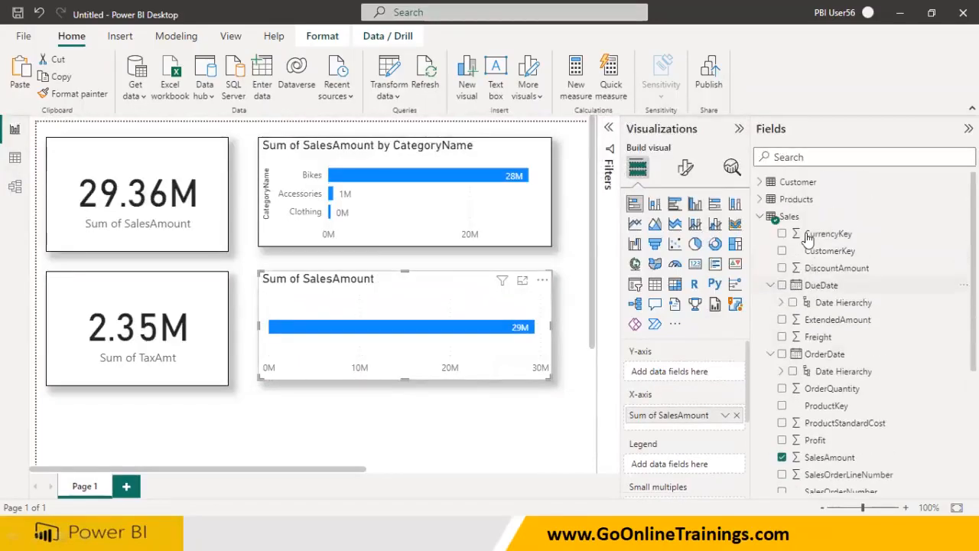
{"action": "left_click", "coordinate": [769, 217]}
{"action": "left_click", "coordinate": [761, 199]}
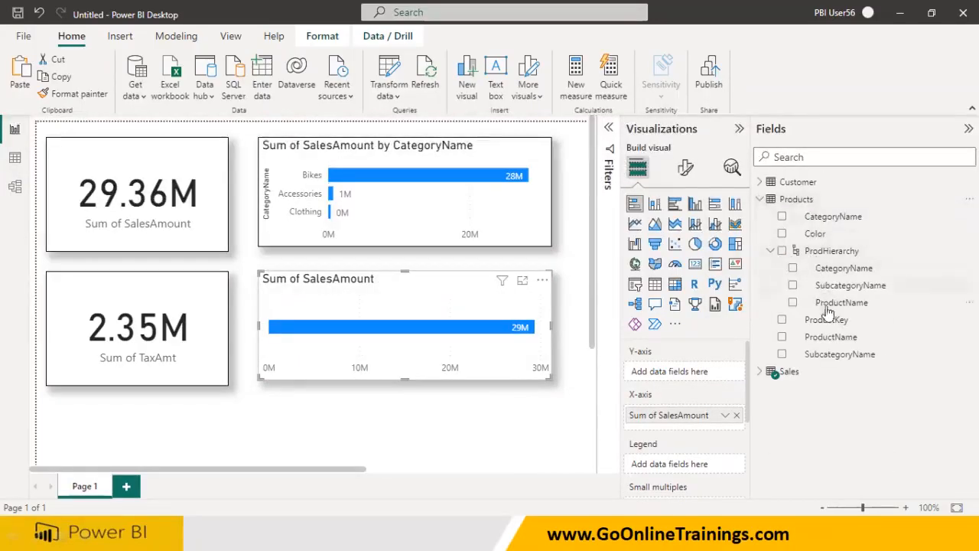
{"action": "left_click_drag", "start_coordinate": [833, 354], "coordinate": [694, 377]}
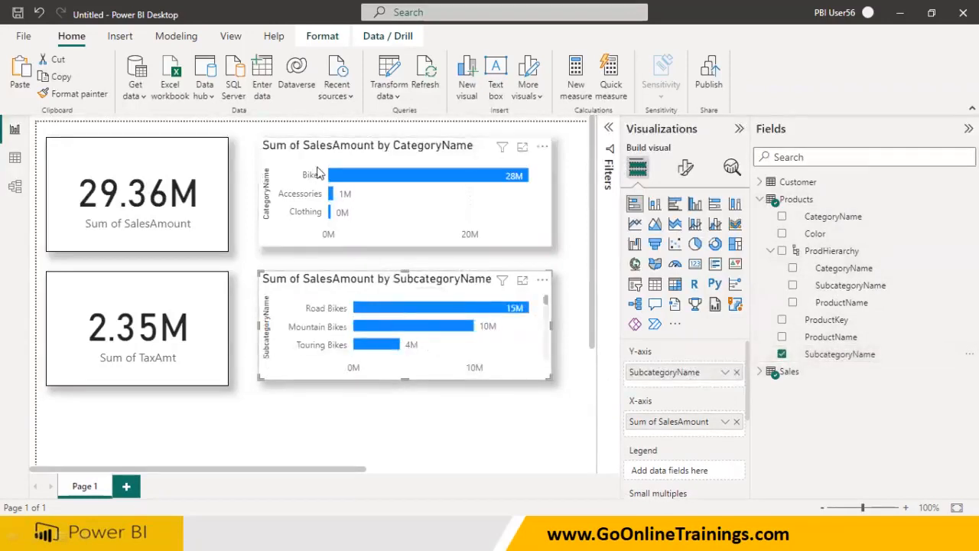
{"action": "mouse_move", "coordinate": [544, 298]}
{"action": "left_mouse_down"}
{"action": "mouse_move", "coordinate": [537, 350]}
{"action": "mouse_move", "coordinate": [543, 286]}
{"action": "left_mouse_up"}
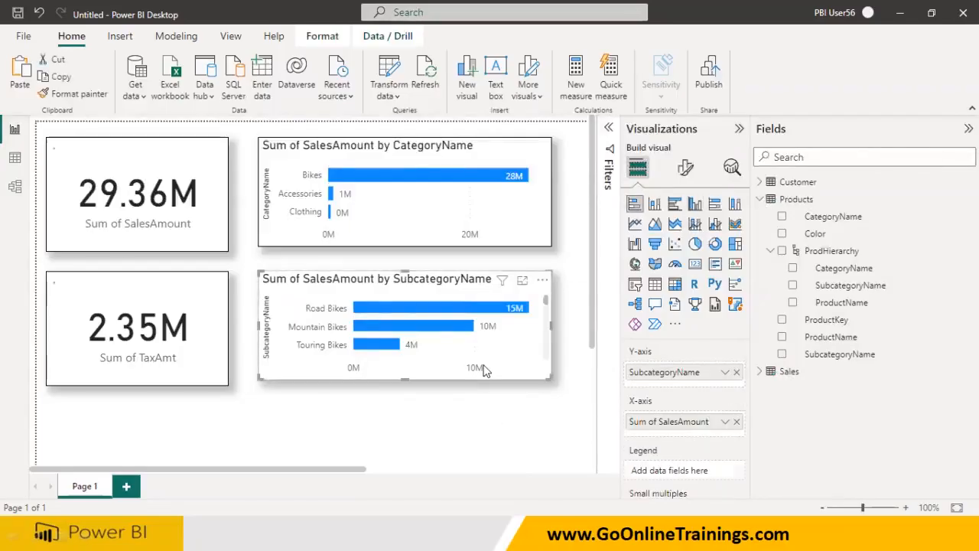
Duplicate the SubcategoryName chart below itself, replace its Y-axis field with ProductName, and collapse the side panes.
{"action": "left_click_drag", "start_coordinate": [485, 367], "coordinate": [477, 477]}
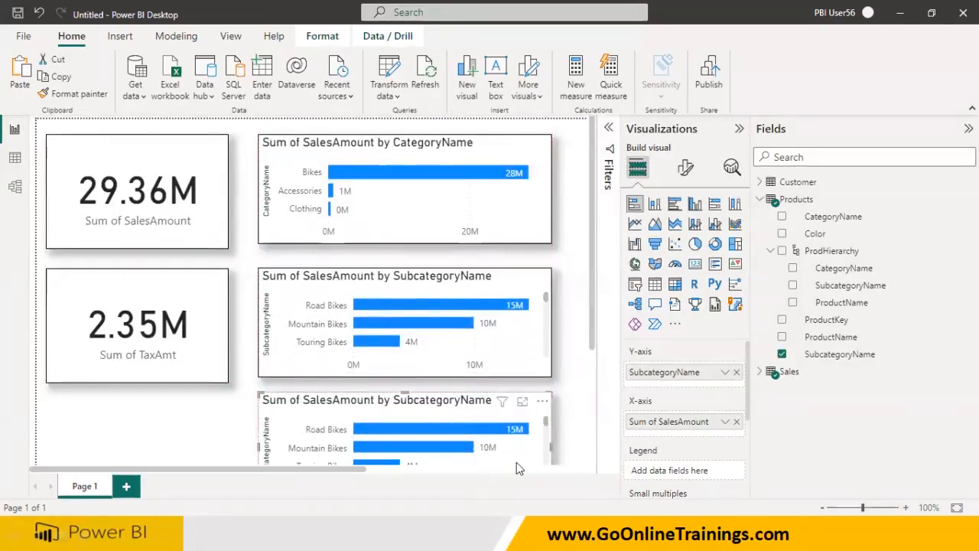
{"action": "left_click", "coordinate": [736, 372]}
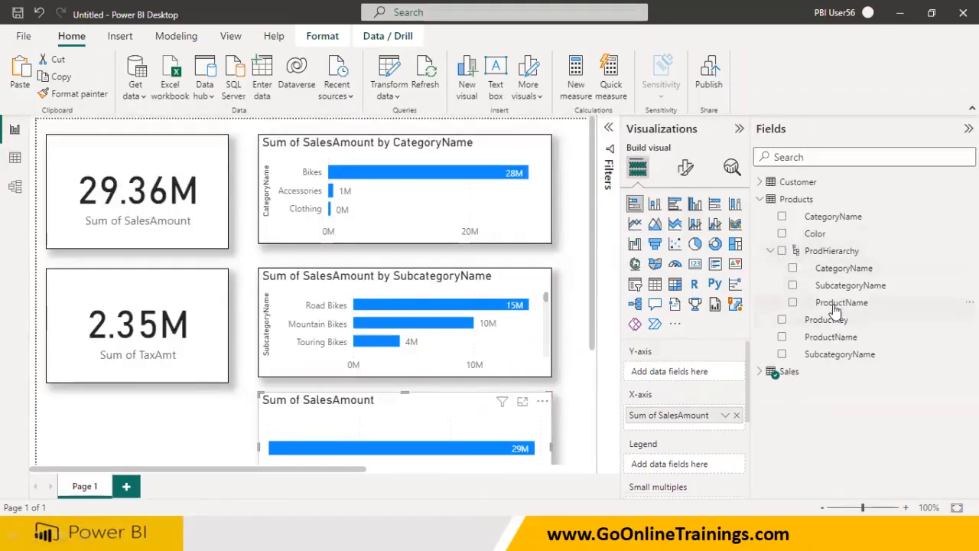
{"action": "left_click_drag", "start_coordinate": [836, 346], "coordinate": [685, 371]}
{"action": "left_click", "coordinate": [739, 130]}
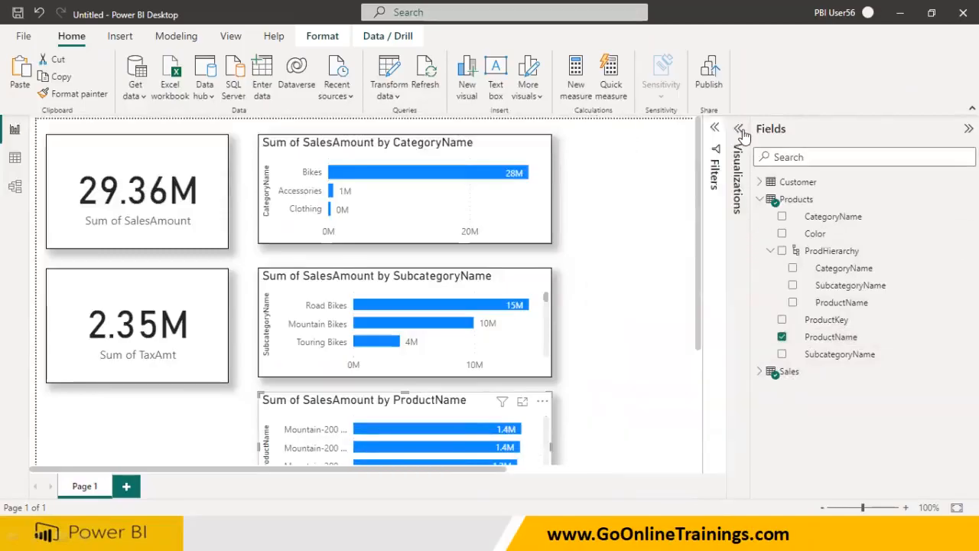
{"action": "left_click", "coordinate": [968, 129]}
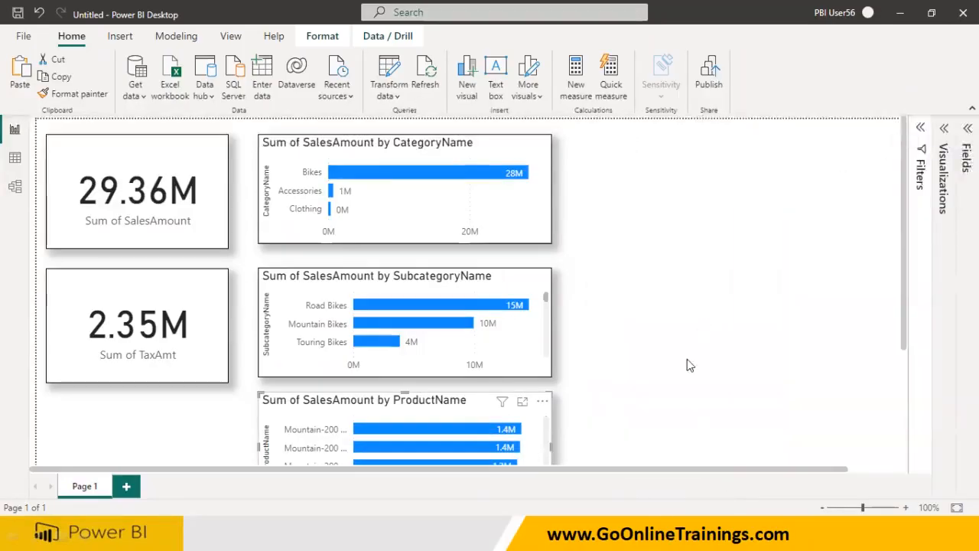
Cross-highlight the page by the Bikes category, and widen the ProductName chart to the right so its product names fit.
{"action": "scroll", "coordinate": [686, 374], "scroll_direction": "down", "scroll_amount": 2}
{"action": "scroll", "coordinate": [684, 387], "scroll_direction": "up", "scroll_amount": 2}
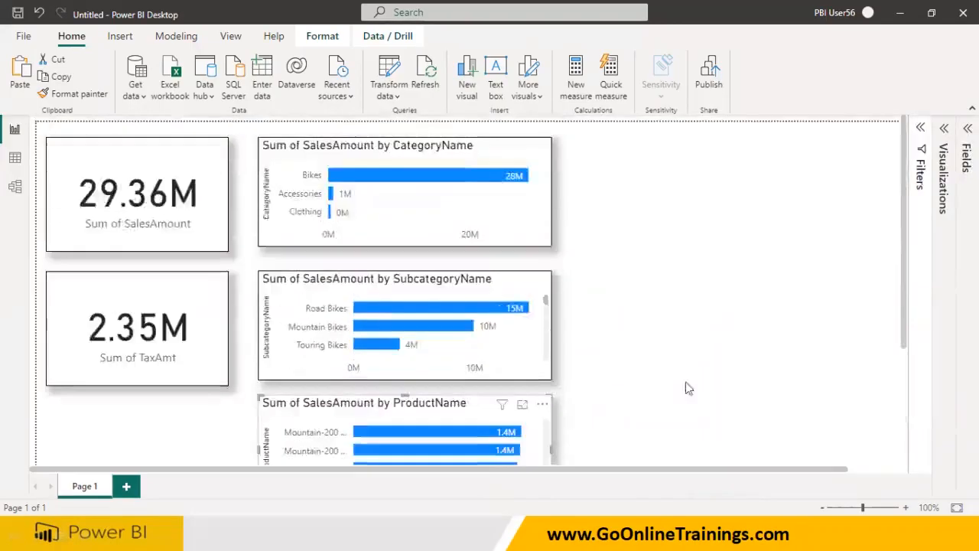
{"action": "left_click", "coordinate": [434, 181]}
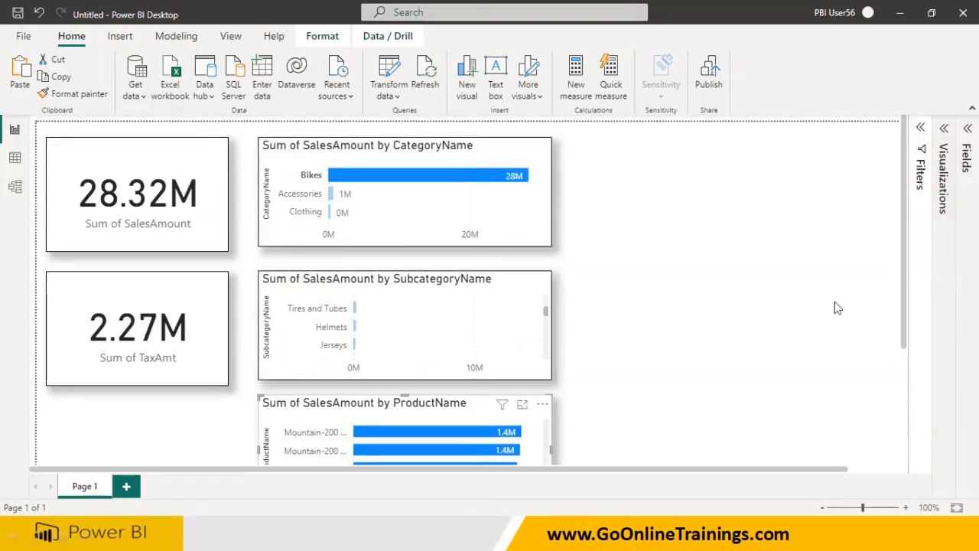
{"action": "left_click_drag", "start_coordinate": [901, 313], "coordinate": [892, 409]}
{"action": "left_click_drag", "start_coordinate": [548, 353], "coordinate": [708, 355]}
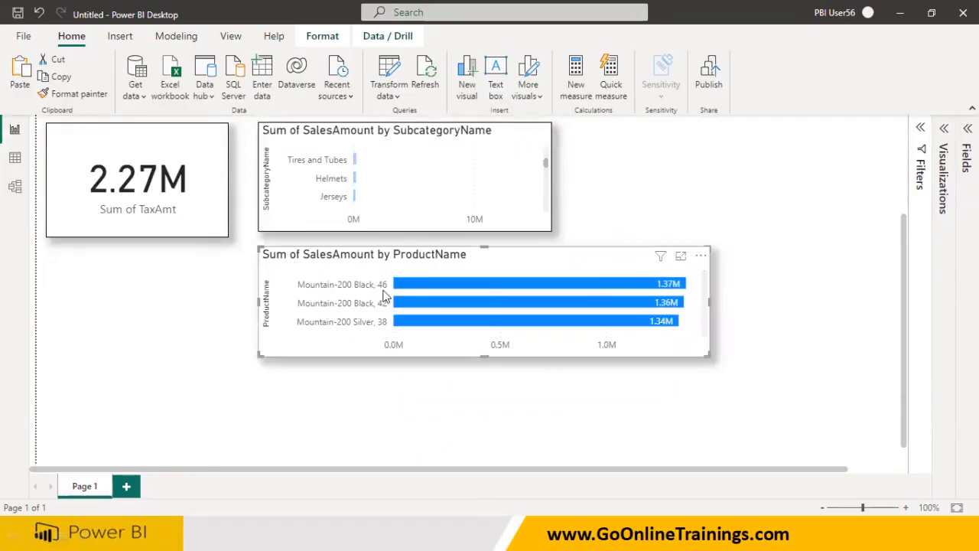
Cross-highlight the page by the Accessories category and look through the ProductName chart for the highlighted products.
{"action": "left_click_drag", "start_coordinate": [907, 275], "coordinate": [907, 180]}
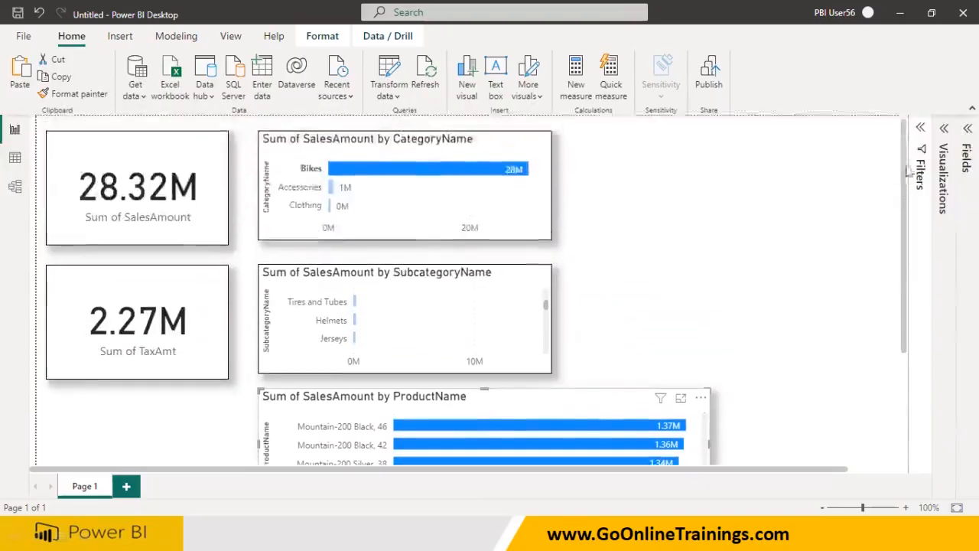
{"action": "left_click", "coordinate": [333, 195]}
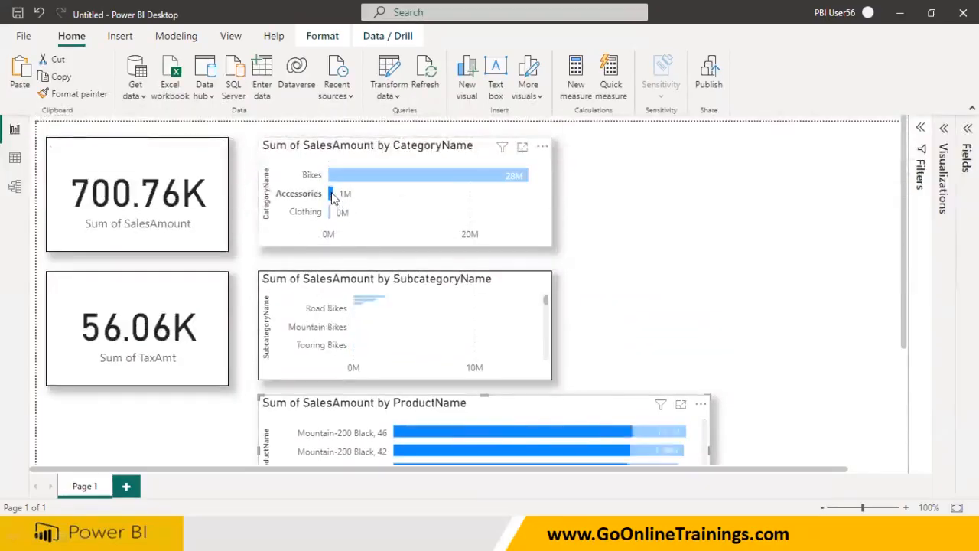
{"action": "scroll", "coordinate": [404, 354], "scroll_direction": "down", "scroll_amount": 3}
{"action": "scroll", "coordinate": [689, 348], "scroll_direction": "down", "scroll_amount": 5}
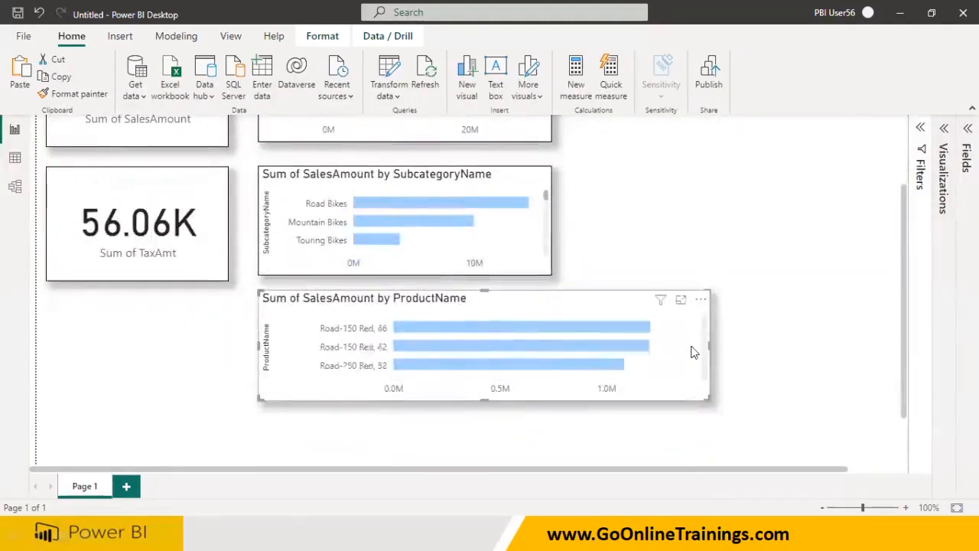
{"action": "scroll", "coordinate": [692, 352], "scroll_direction": "down", "scroll_amount": 5}
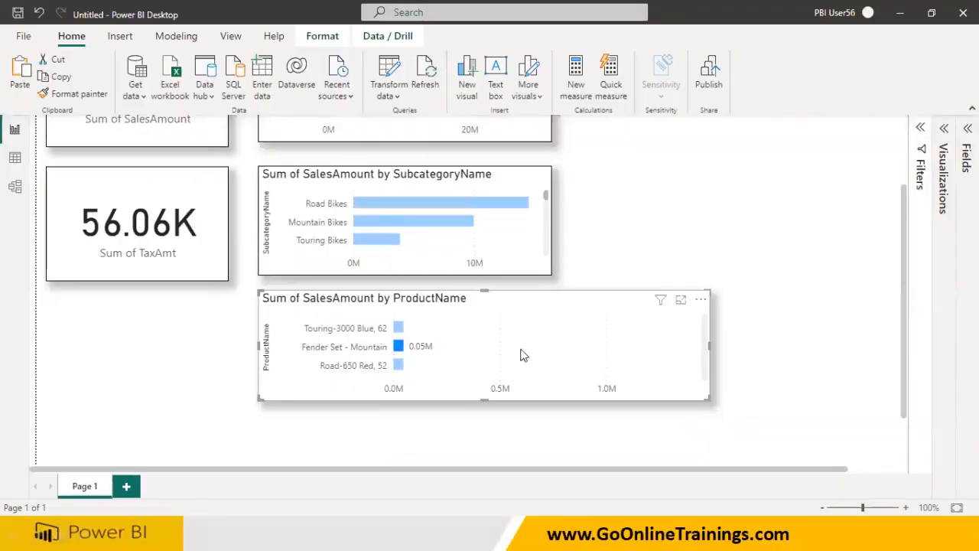
Add a new report page and set its page view to actual size.
{"action": "scroll", "coordinate": [622, 327], "scroll_direction": "down", "scroll_amount": 3}
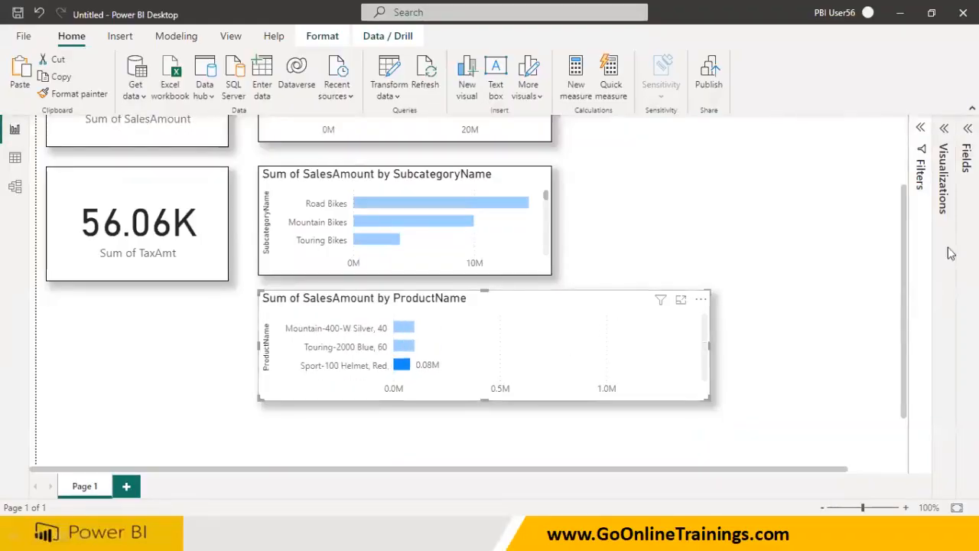
{"action": "left_click_drag", "start_coordinate": [903, 273], "coordinate": [903, 191]}
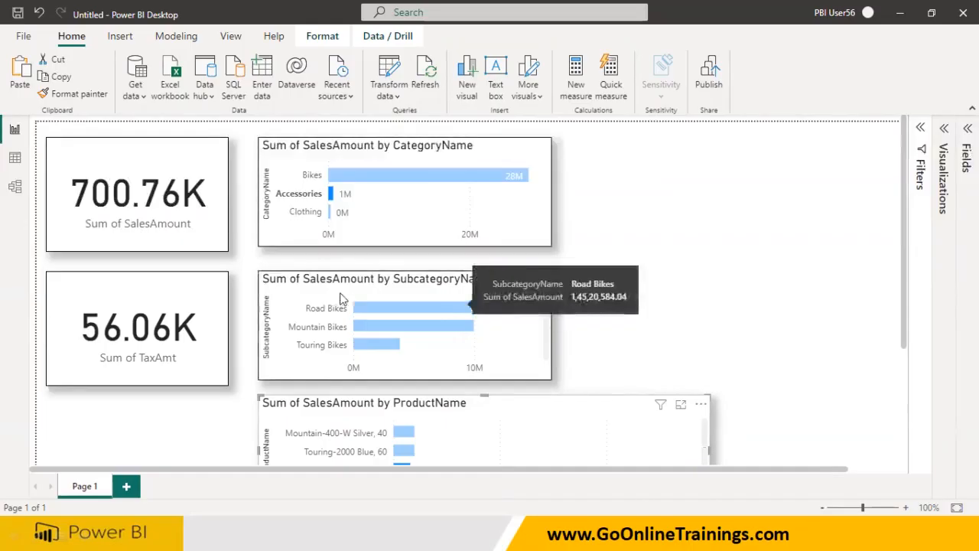
{"action": "left_click", "coordinate": [127, 486]}
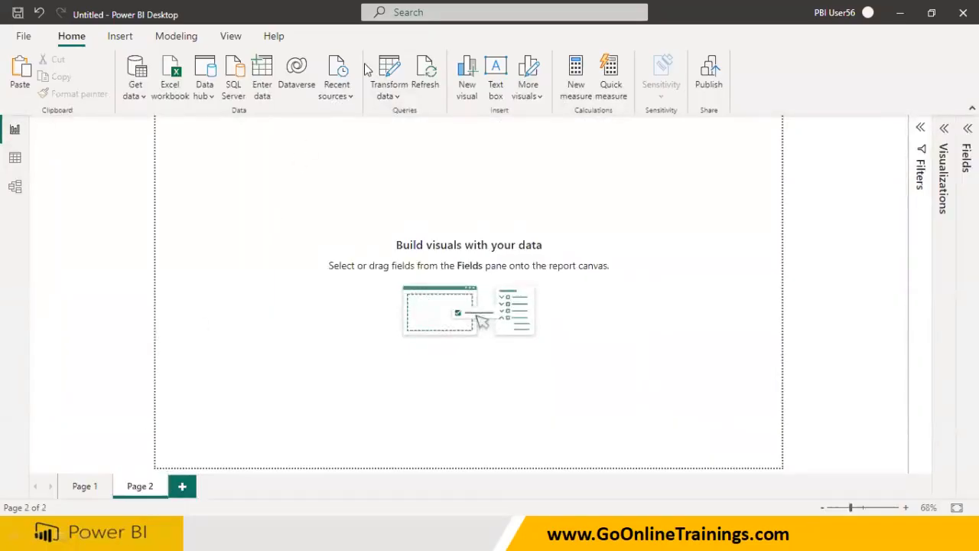
{"action": "left_click", "coordinate": [229, 36]}
{"action": "left_click", "coordinate": [376, 98]}
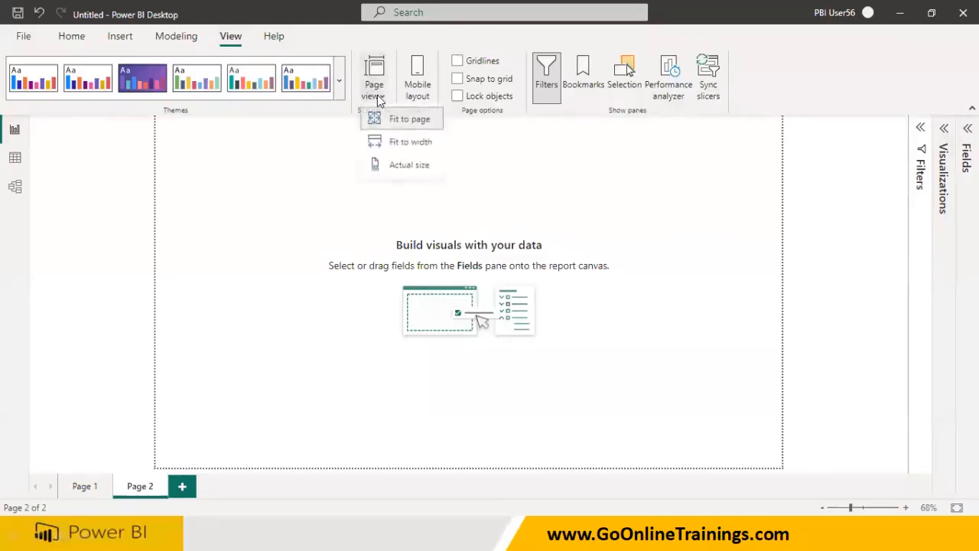
{"action": "left_click", "coordinate": [391, 167]}
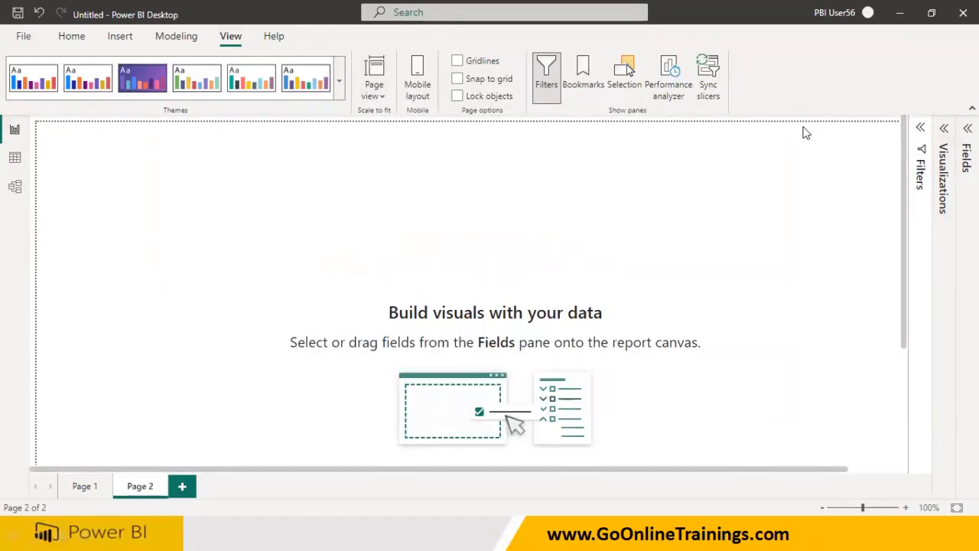
Insert a stacked bar chart on the new page and enlarge it to a wide rectangle.
{"action": "left_click", "coordinate": [943, 130]}
{"action": "left_click", "coordinate": [841, 204]}
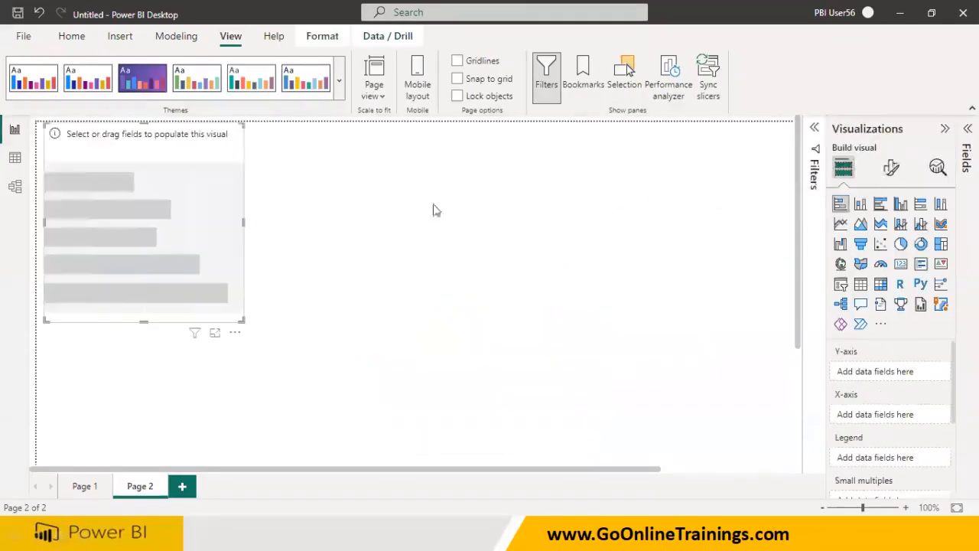
{"action": "left_click_drag", "start_coordinate": [290, 339], "coordinate": [532, 314]}
Assign the ProdHierarchy hierarchy from the Products table to the bar chart's Y-axis.
{"action": "left_click", "coordinate": [967, 158]}
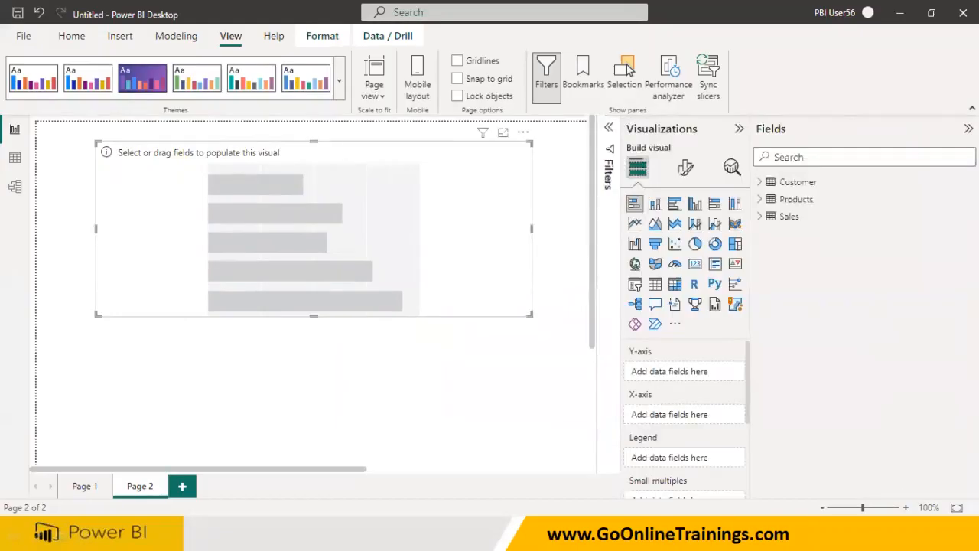
{"action": "left_click", "coordinate": [761, 200]}
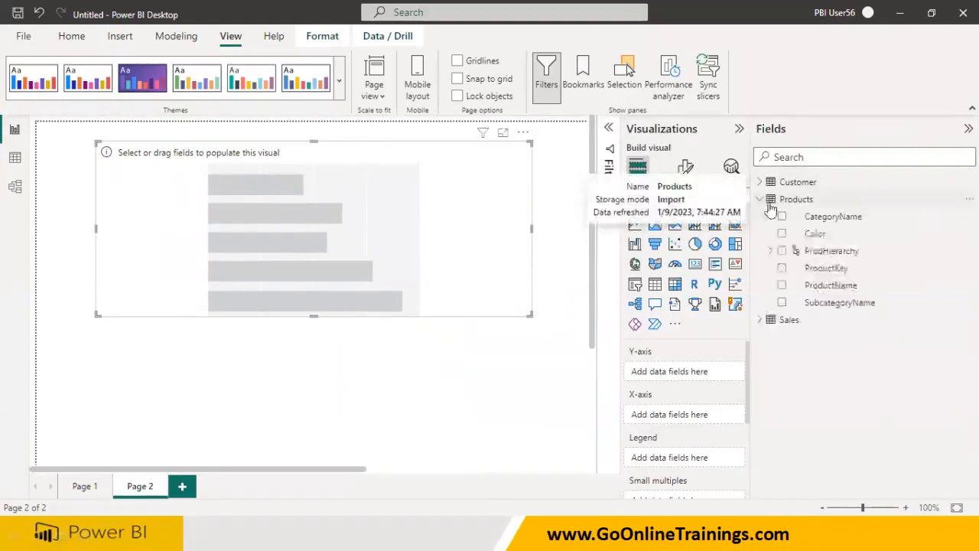
{"action": "left_click", "coordinate": [770, 251]}
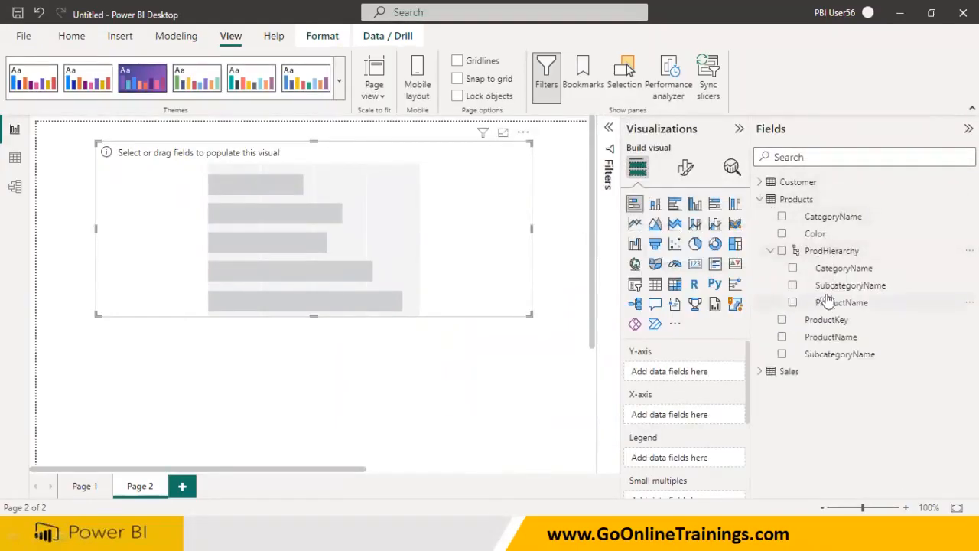
{"action": "left_click", "coordinate": [771, 252]}
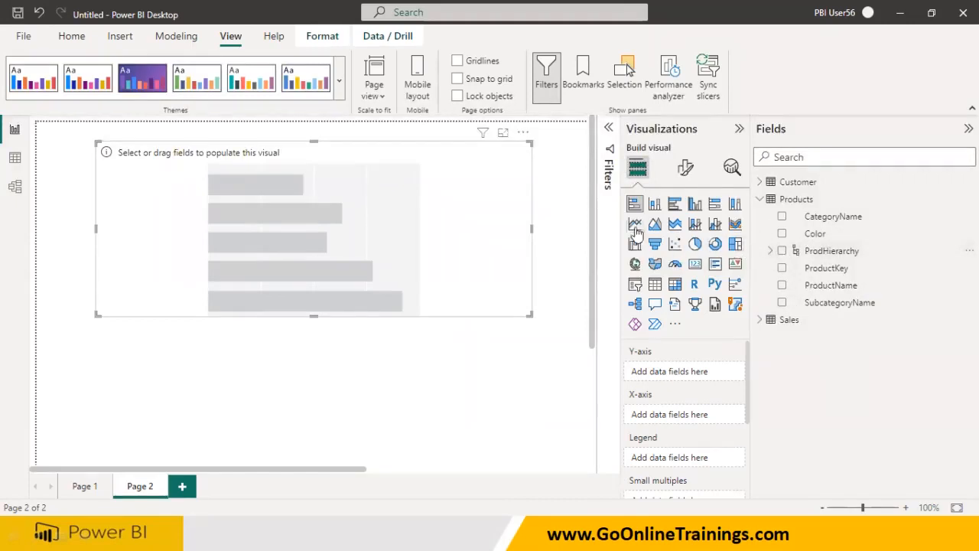
{"action": "left_click_drag", "start_coordinate": [829, 252], "coordinate": [386, 238]}
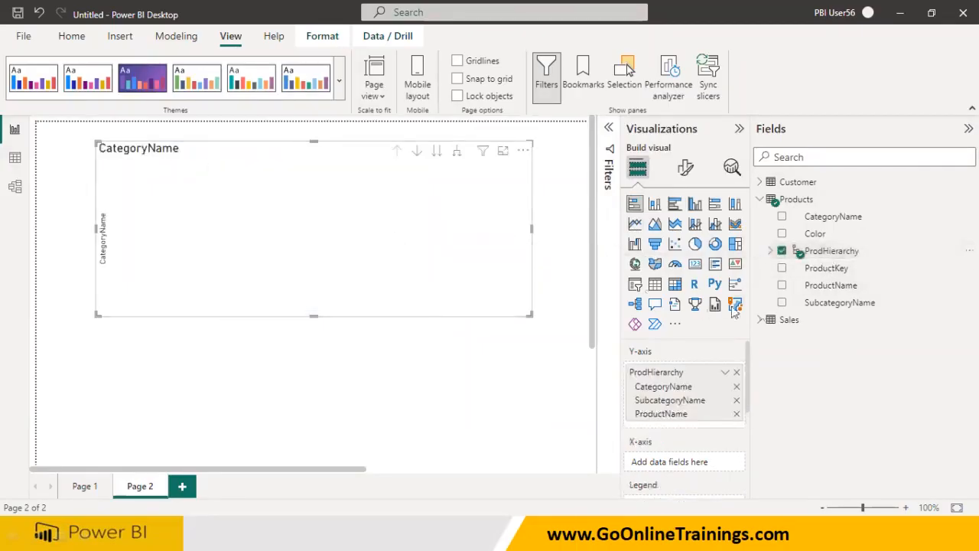
Add SalesAmount from the Sales table to the chart's X-axis, and collapse the side panes.
{"action": "left_click", "coordinate": [760, 320]}
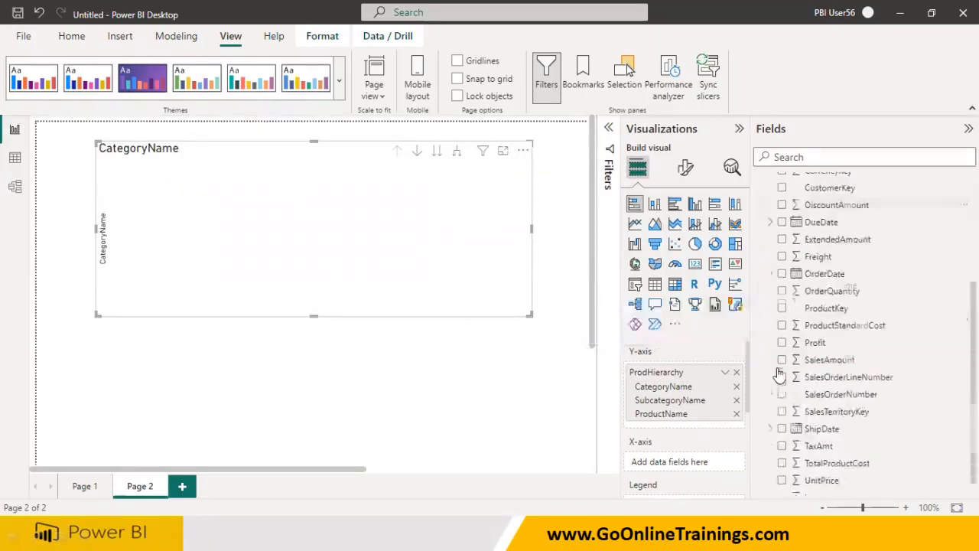
{"action": "left_click_drag", "start_coordinate": [811, 346], "coordinate": [387, 260]}
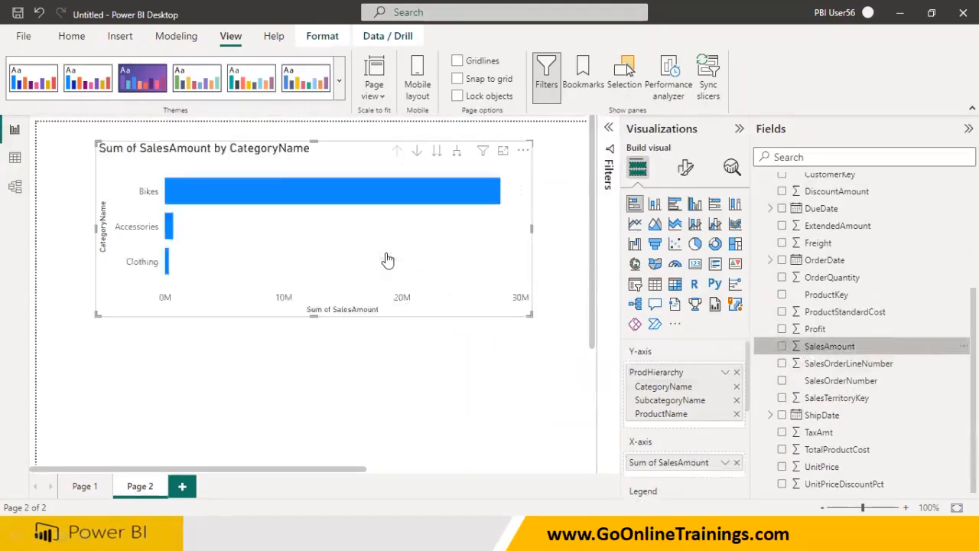
{"action": "left_click", "coordinate": [738, 129]}
{"action": "left_click", "coordinate": [968, 129]}
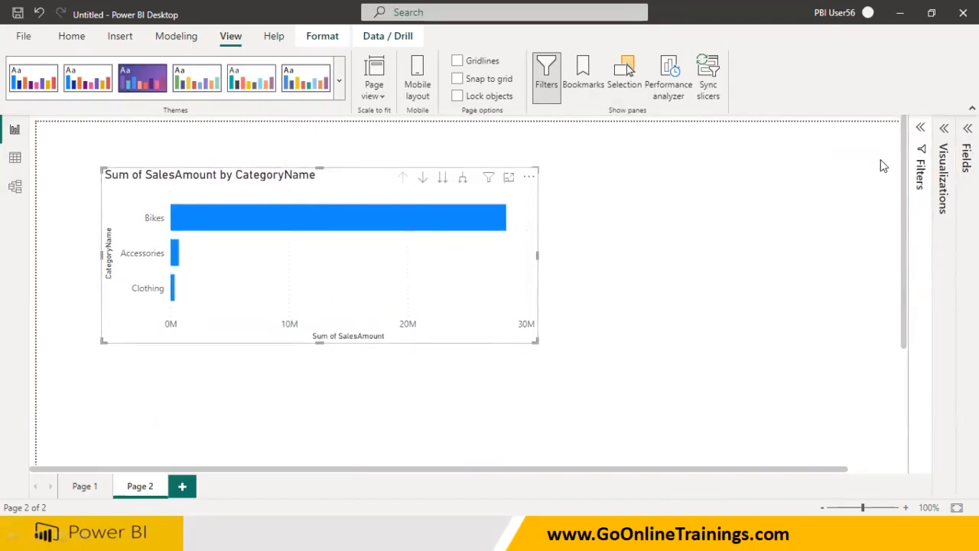
Turn on the visual border and shadow for the hierarchy bar chart.
{"action": "left_click", "coordinate": [943, 130]}
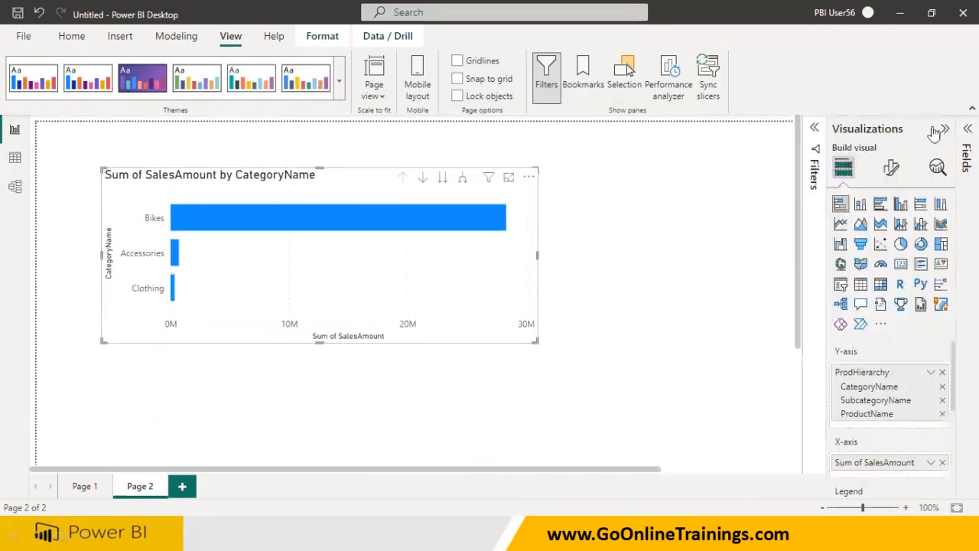
{"action": "left_click", "coordinate": [890, 168]}
{"action": "left_click", "coordinate": [888, 231]}
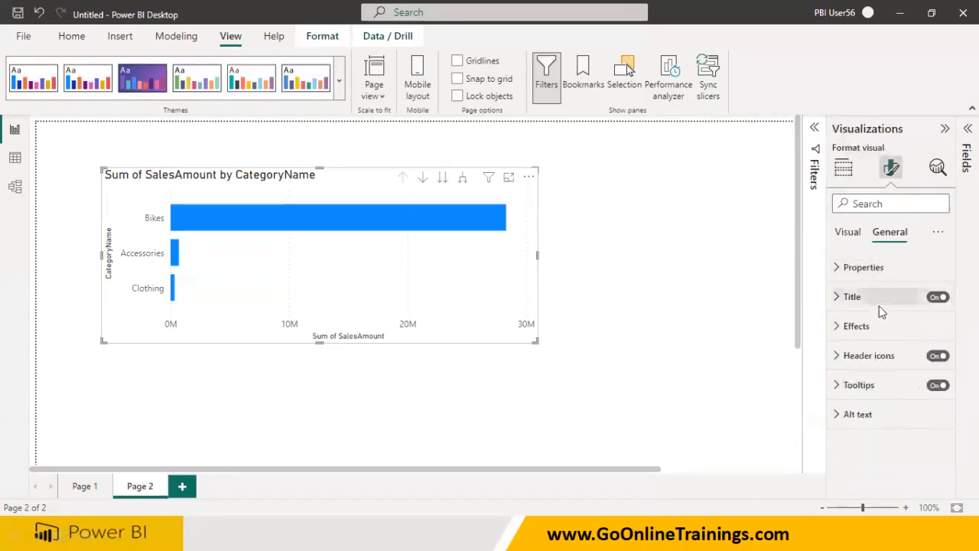
{"action": "left_click", "coordinate": [867, 334]}
{"action": "scroll", "coordinate": [866, 336], "scroll_direction": "down", "scroll_amount": 1}
{"action": "left_click", "coordinate": [932, 399]}
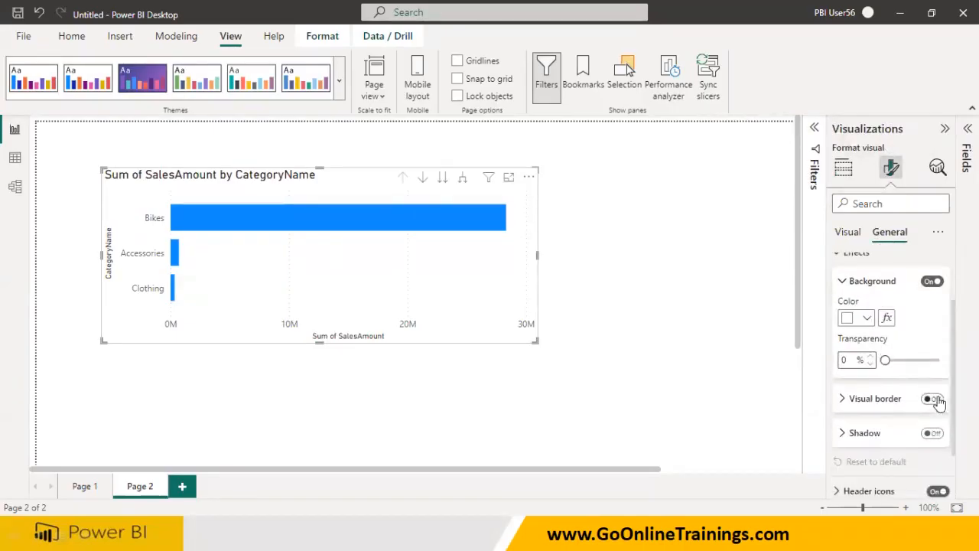
{"action": "left_click", "coordinate": [931, 432]}
{"action": "left_click", "coordinate": [614, 292]}
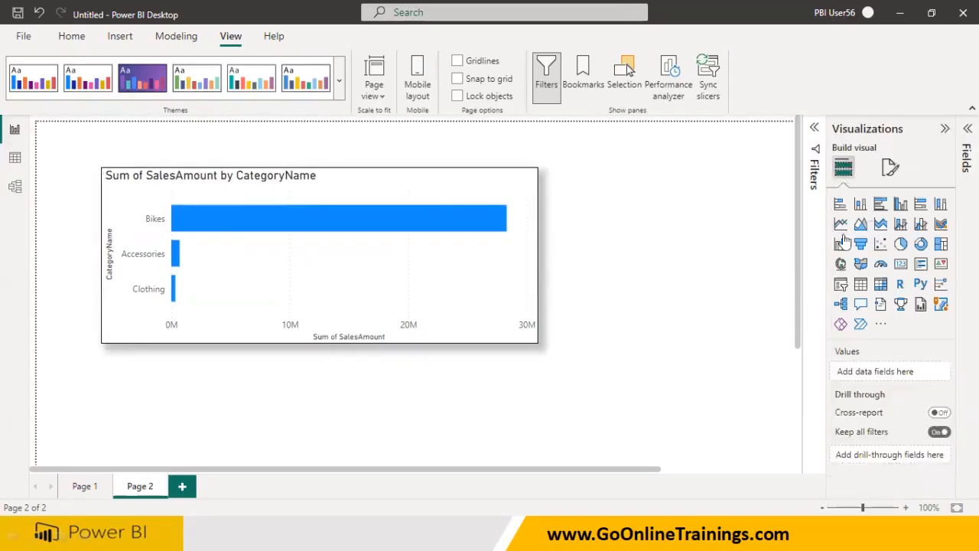
Turn on data labels for the hierarchy bar chart.
{"action": "left_click", "coordinate": [488, 281]}
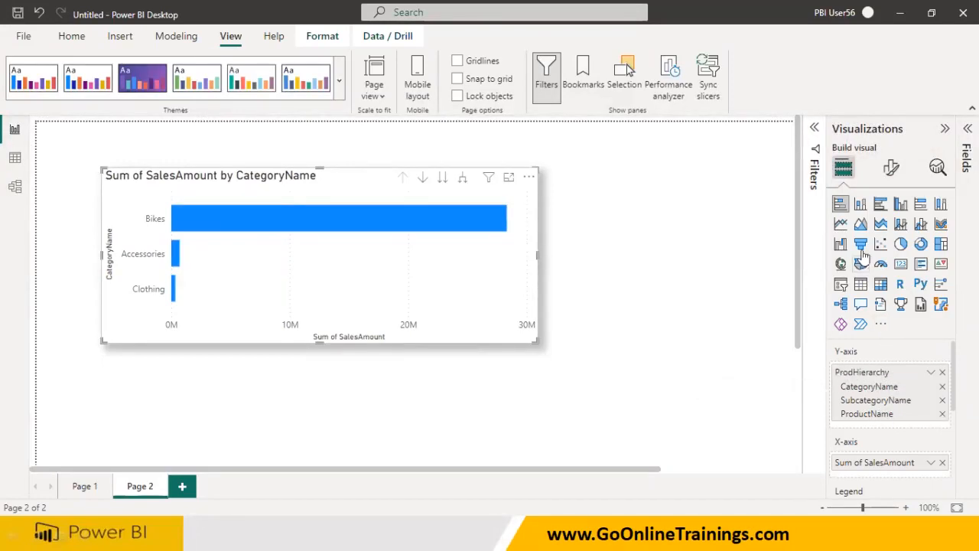
{"action": "left_click", "coordinate": [892, 170]}
{"action": "scroll", "coordinate": [860, 306], "scroll_direction": "down", "scroll_amount": 1}
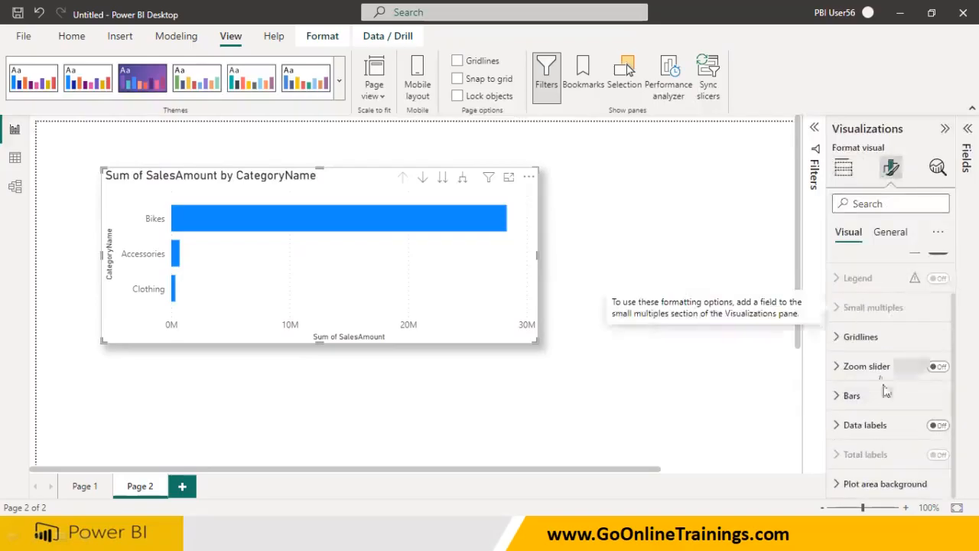
{"action": "left_click", "coordinate": [939, 426]}
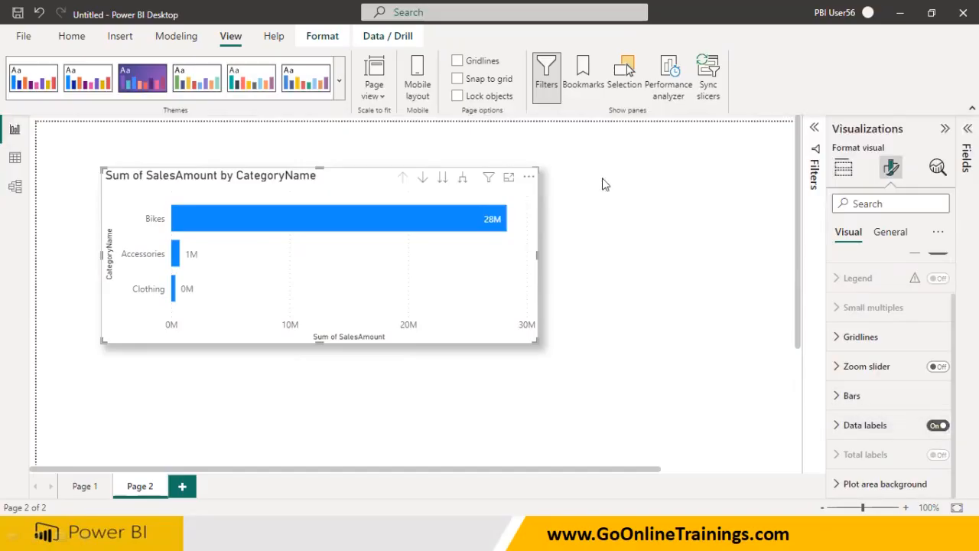
{"action": "left_click", "coordinate": [640, 243]}
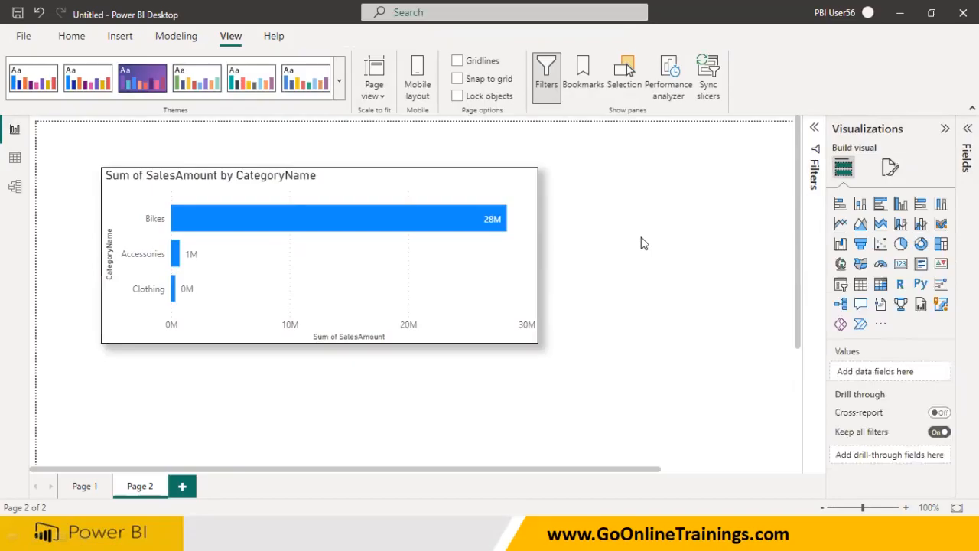
{"action": "left_click", "coordinate": [512, 308]}
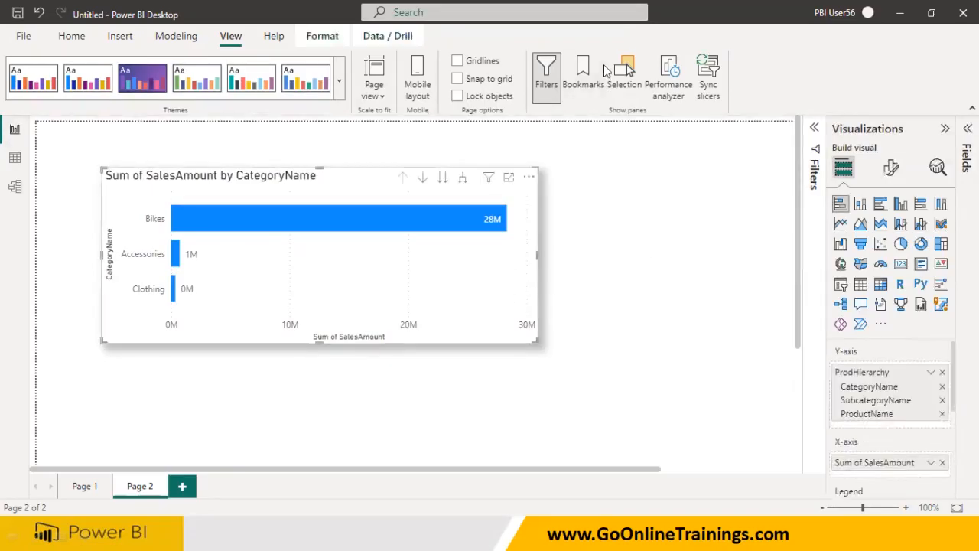
{"action": "left_click_drag", "start_coordinate": [476, 147], "coordinate": [399, 146]}
{"action": "mouse_move", "coordinate": [434, 163]}
{"action": "left_mouse_down"}
{"action": "mouse_move", "coordinate": [444, 153]}
{"action": "mouse_move", "coordinate": [572, 174]}
{"action": "mouse_move", "coordinate": [595, 201]}
{"action": "mouse_move", "coordinate": [637, 158]}
{"action": "mouse_move", "coordinate": [679, 183]}
{"action": "mouse_move", "coordinate": [690, 150]}
{"action": "mouse_move", "coordinate": [723, 177]}
{"action": "mouse_move", "coordinate": [742, 151]}
{"action": "mouse_move", "coordinate": [773, 149]}
{"action": "left_mouse_up"}
{"action": "mouse_move", "coordinate": [610, 228]}
{"action": "left_mouse_down"}
{"action": "mouse_move", "coordinate": [767, 192]}
{"action": "mouse_move", "coordinate": [616, 220]}
{"action": "mouse_move", "coordinate": [765, 356]}
{"action": "left_mouse_up"}
{"action": "mouse_move", "coordinate": [905, 375]}
{"action": "left_mouse_down"}
{"action": "mouse_move", "coordinate": [832, 379]}
{"action": "mouse_move", "coordinate": [865, 422]}
{"action": "mouse_move", "coordinate": [918, 379]}
{"action": "mouse_move", "coordinate": [888, 364]}
{"action": "left_mouse_up"}
{"action": "mouse_move", "coordinate": [775, 396]}
{"action": "left_mouse_down"}
{"action": "mouse_move", "coordinate": [786, 396]}
{"action": "mouse_move", "coordinate": [757, 402]}
{"action": "mouse_move", "coordinate": [786, 365]}
{"action": "mouse_move", "coordinate": [765, 360]}
{"action": "left_mouse_up"}
{"action": "left_click_drag", "start_coordinate": [552, 215], "coordinate": [585, 245]}
{"action": "mouse_move", "coordinate": [566, 197]}
{"action": "left_mouse_down"}
{"action": "mouse_move", "coordinate": [534, 229]}
{"action": "mouse_move", "coordinate": [565, 203]}
{"action": "left_mouse_up"}
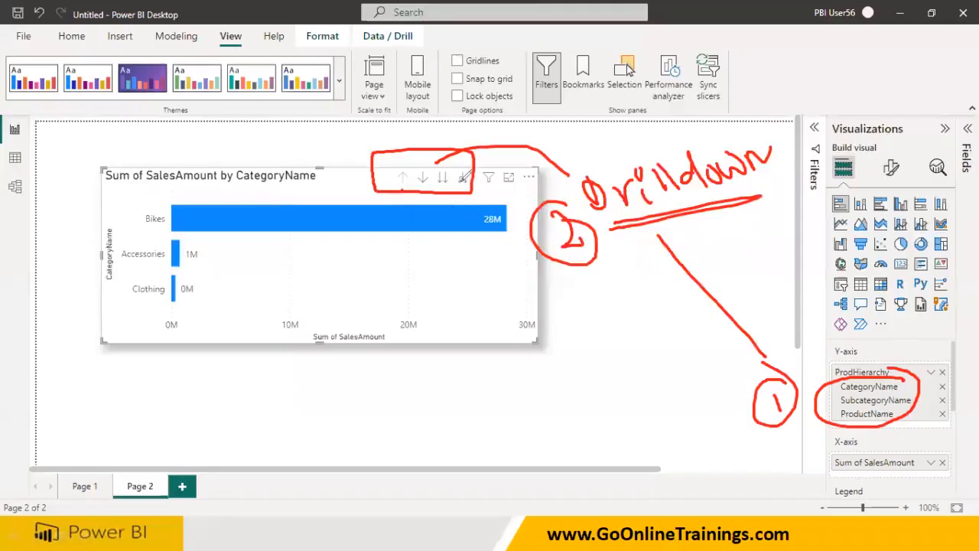
{"action": "mouse_move", "coordinate": [404, 193]}
{"action": "left_mouse_down"}
{"action": "mouse_move", "coordinate": [378, 226]}
{"action": "mouse_move", "coordinate": [411, 228]}
{"action": "left_mouse_up"}
{"action": "left_click_drag", "start_coordinate": [444, 192], "coordinate": [433, 231]}
{"action": "left_click_drag", "start_coordinate": [463, 191], "coordinate": [455, 239]}
{"action": "left_click_drag", "start_coordinate": [497, 187], "coordinate": [482, 191]}
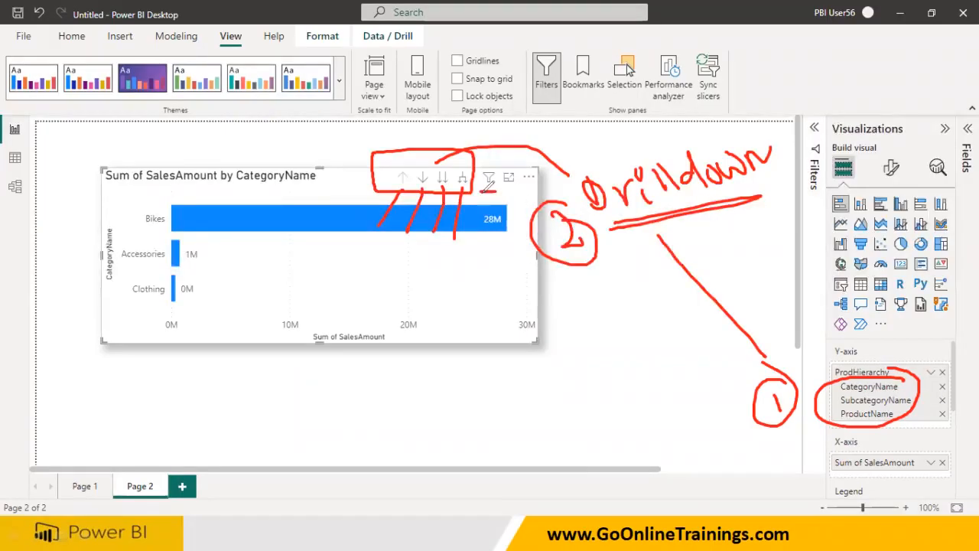
{"action": "mouse_move", "coordinate": [755, 440]}
{"action": "left_mouse_down"}
{"action": "mouse_move", "coordinate": [799, 420]}
{"action": "mouse_move", "coordinate": [782, 429]}
{"action": "left_mouse_up"}
{"action": "mouse_move", "coordinate": [399, 175]}
{"action": "left_mouse_down"}
{"action": "mouse_move", "coordinate": [404, 152]}
{"action": "mouse_move", "coordinate": [463, 153]}
{"action": "left_mouse_up"}
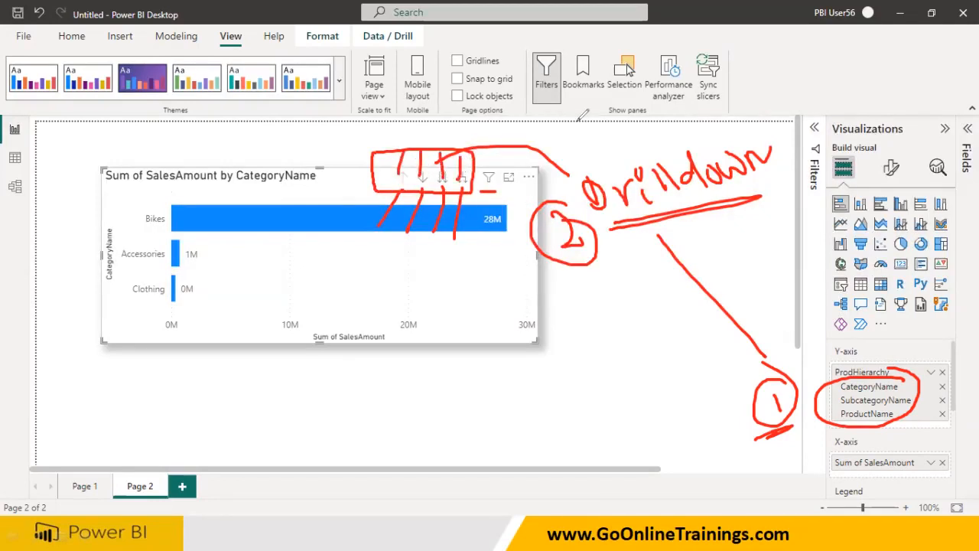
{"action": "key", "text": "e"}
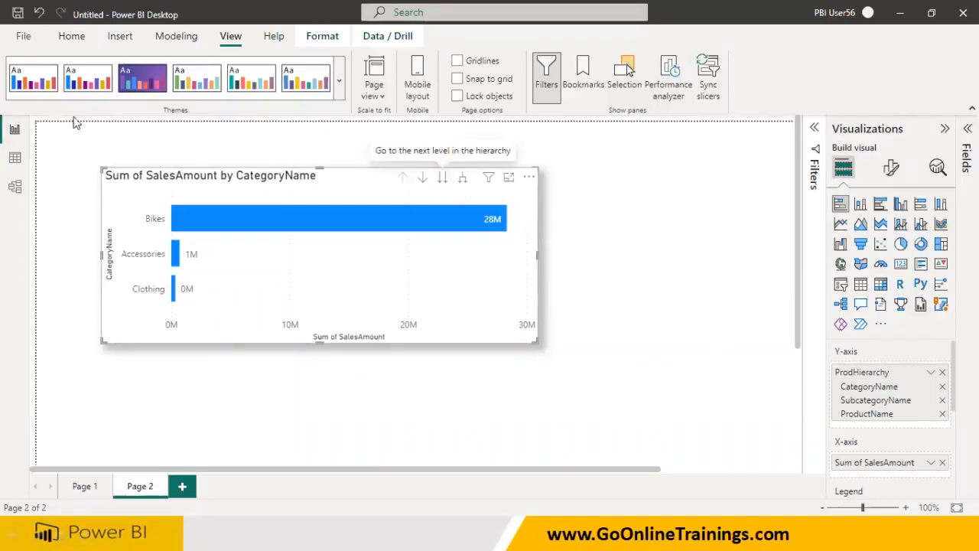
{"action": "left_click", "coordinate": [72, 36]}
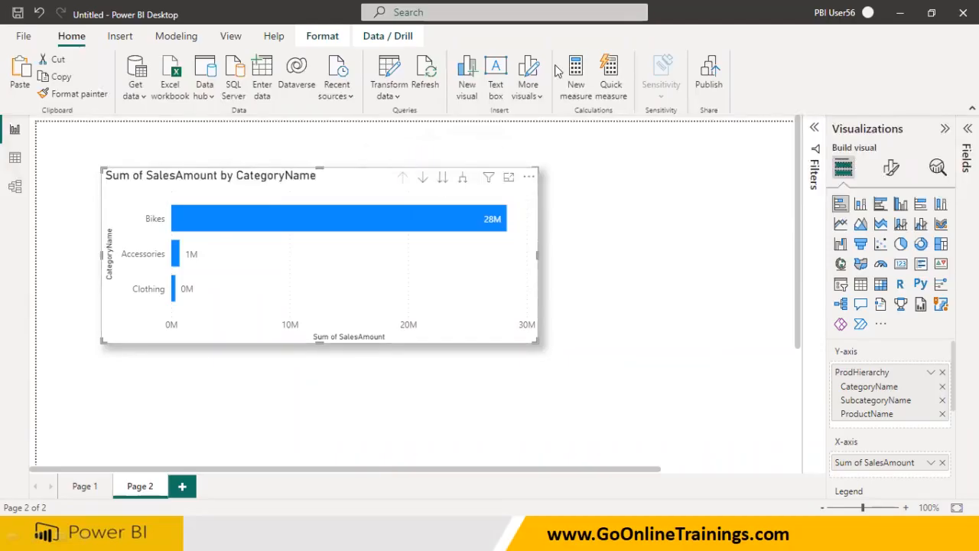
{"action": "left_click_drag", "start_coordinate": [443, 188], "coordinate": [444, 370]}
{"action": "mouse_move", "coordinate": [454, 373]}
{"action": "left_mouse_down"}
{"action": "mouse_move", "coordinate": [457, 390]}
{"action": "mouse_move", "coordinate": [474, 355]}
{"action": "mouse_move", "coordinate": [523, 361]}
{"action": "left_mouse_up"}
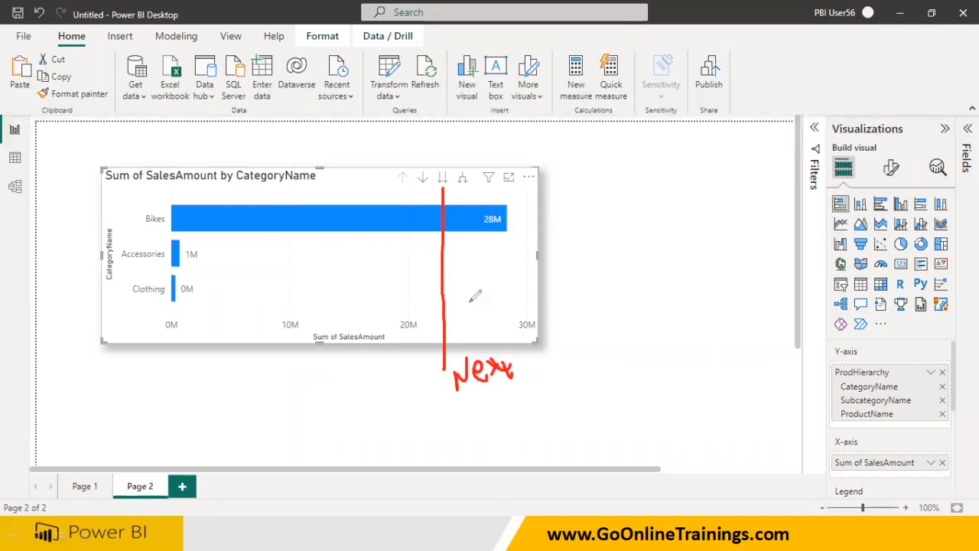
{"action": "mouse_move", "coordinate": [439, 181]}
{"action": "left_mouse_down"}
{"action": "mouse_move", "coordinate": [459, 163]}
{"action": "mouse_move", "coordinate": [433, 162]}
{"action": "mouse_move", "coordinate": [436, 198]}
{"action": "mouse_move", "coordinate": [453, 178]}
{"action": "mouse_move", "coordinate": [412, 191]}
{"action": "mouse_move", "coordinate": [406, 157]}
{"action": "mouse_move", "coordinate": [390, 184]}
{"action": "mouse_move", "coordinate": [388, 133]}
{"action": "mouse_move", "coordinate": [396, 153]}
{"action": "mouse_move", "coordinate": [397, 143]}
{"action": "left_mouse_up"}
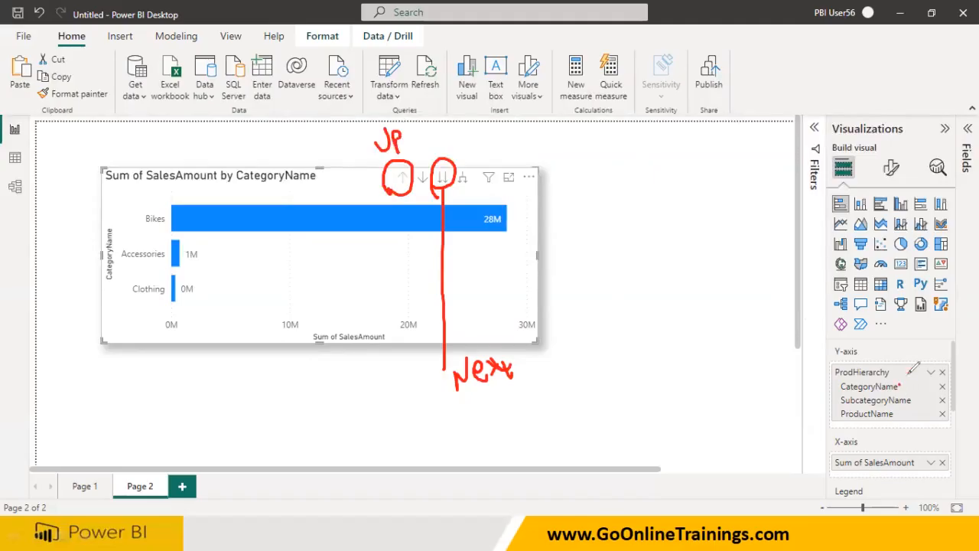
{"action": "left_click_drag", "start_coordinate": [914, 400], "coordinate": [918, 389]}
{"action": "left_click_drag", "start_coordinate": [447, 182], "coordinate": [468, 142]}
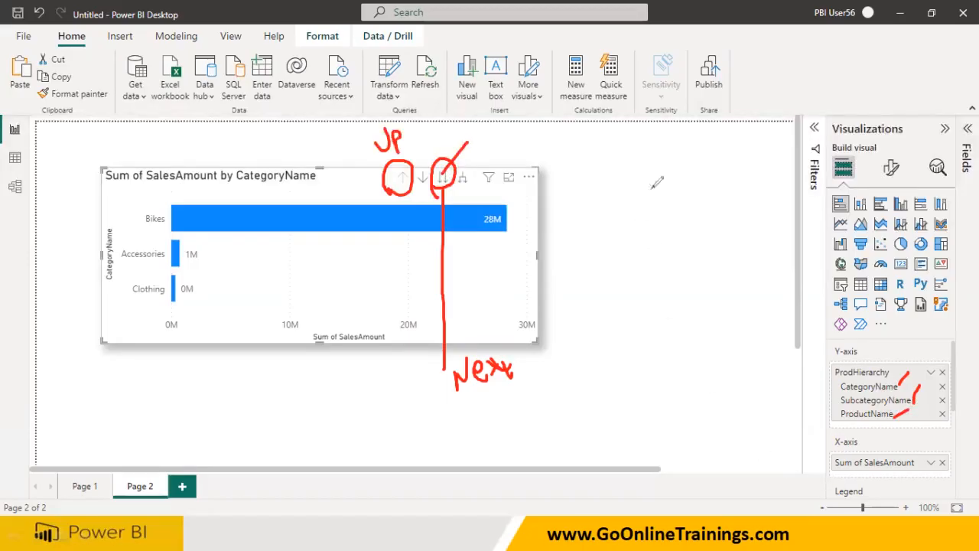
{"action": "left_click", "coordinate": [654, 120]}
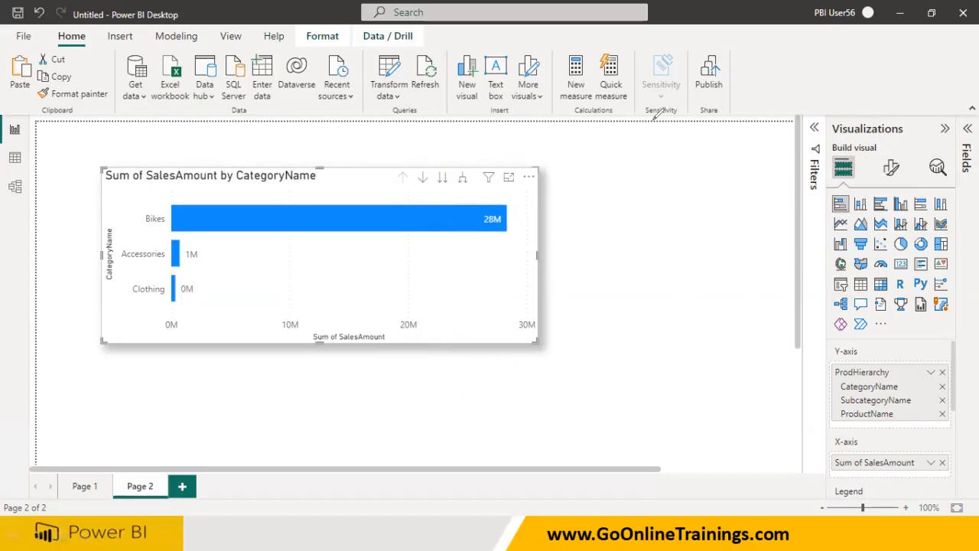
Move the whole bar chart from the category level to the next hierarchy level, SubcategoryName.
{"action": "left_click", "coordinate": [442, 177]}
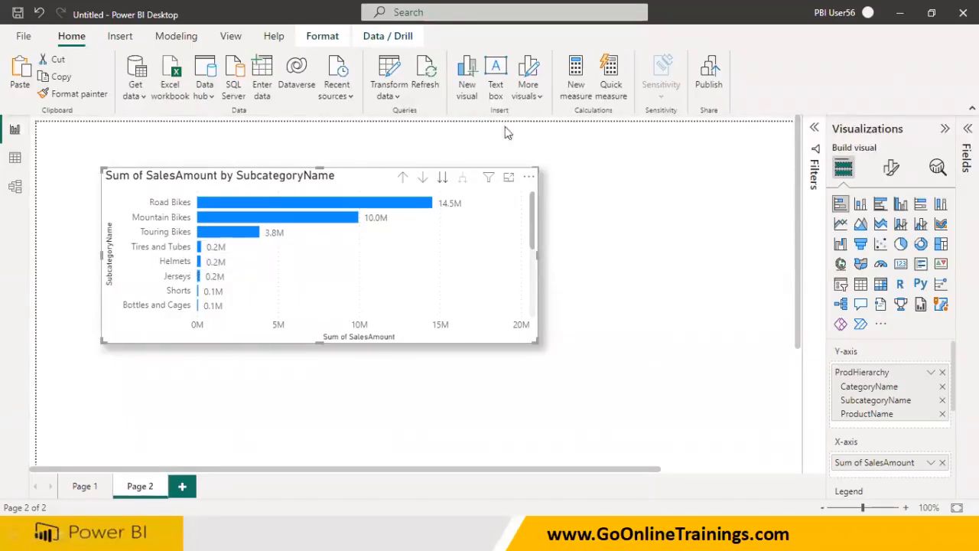
{"action": "mouse_move", "coordinate": [234, 189]}
{"action": "left_mouse_down"}
{"action": "mouse_move", "coordinate": [370, 190]}
{"action": "mouse_move", "coordinate": [239, 182]}
{"action": "mouse_move", "coordinate": [321, 188]}
{"action": "mouse_move", "coordinate": [291, 187]}
{"action": "left_mouse_up"}
{"action": "mouse_move", "coordinate": [170, 180]}
{"action": "left_mouse_down"}
{"action": "mouse_move", "coordinate": [116, 184]}
{"action": "mouse_move", "coordinate": [237, 182]}
{"action": "mouse_move", "coordinate": [366, 157]}
{"action": "mouse_move", "coordinate": [210, 153]}
{"action": "mouse_move", "coordinate": [238, 180]}
{"action": "left_mouse_up"}
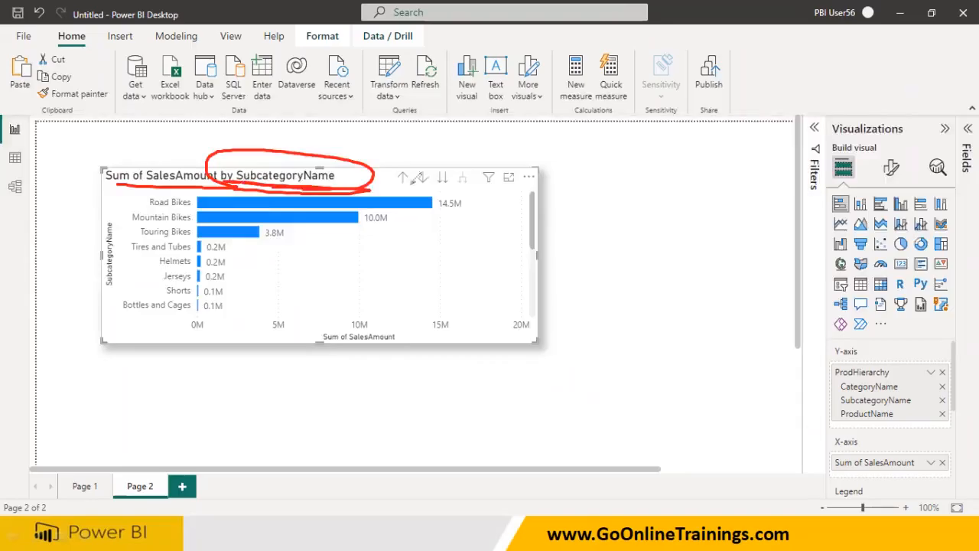
{"action": "mouse_move", "coordinate": [386, 190]}
{"action": "left_mouse_down"}
{"action": "mouse_move", "coordinate": [410, 178]}
{"action": "mouse_move", "coordinate": [380, 168]}
{"action": "mouse_move", "coordinate": [409, 188]}
{"action": "left_mouse_up"}
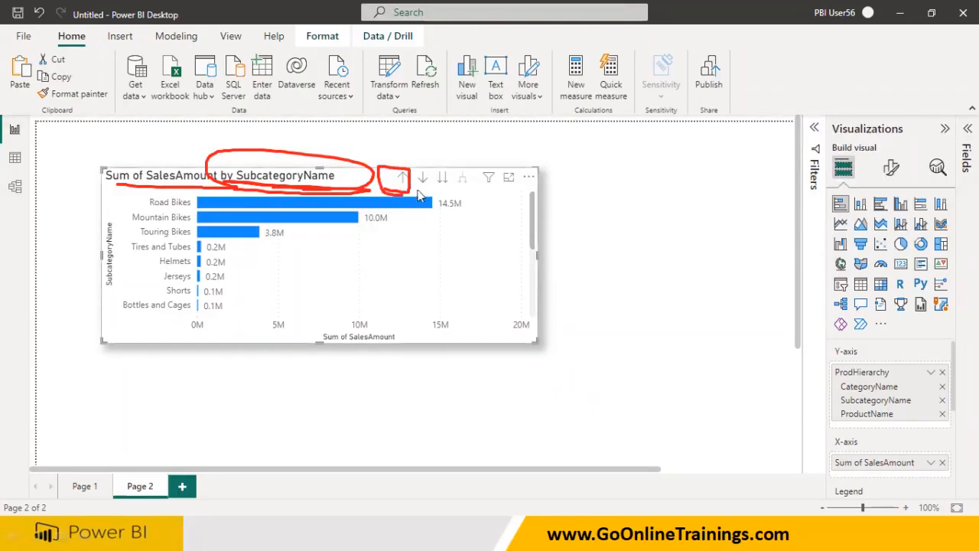
Step the hierarchy bar chart through CategoryName and SubcategoryName down to ProductName, and return it to the CategoryName level.
{"action": "left_click", "coordinate": [402, 177]}
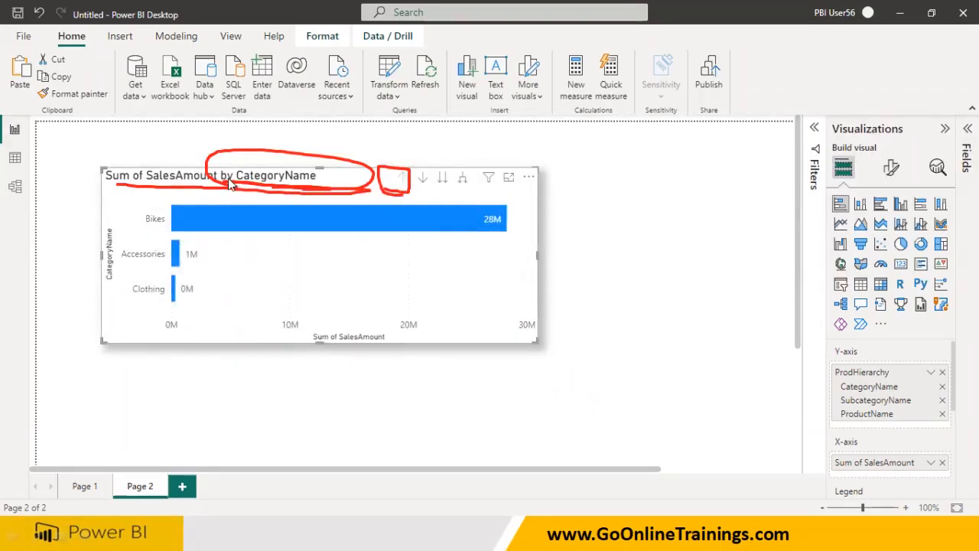
{"action": "mouse_move", "coordinate": [491, 222]}
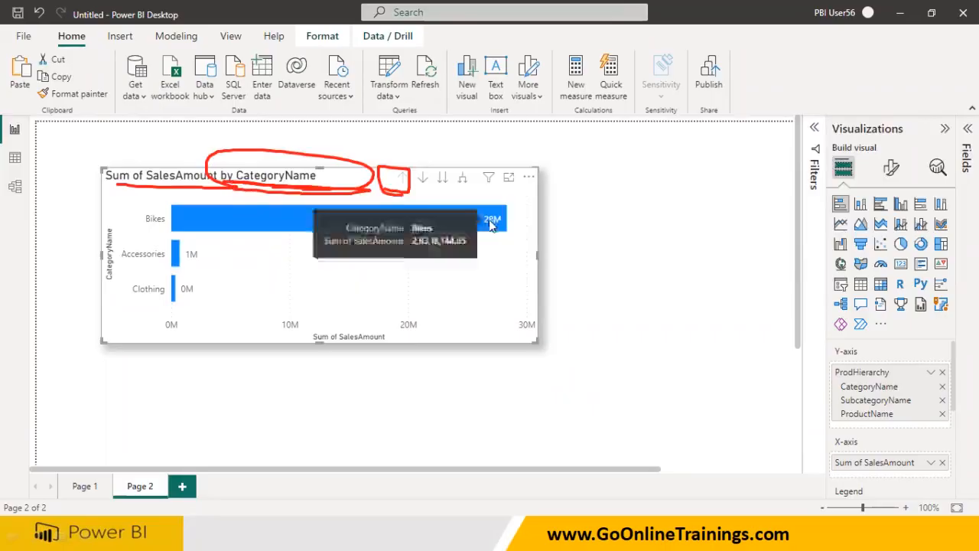
{"action": "left_click", "coordinate": [442, 177]}
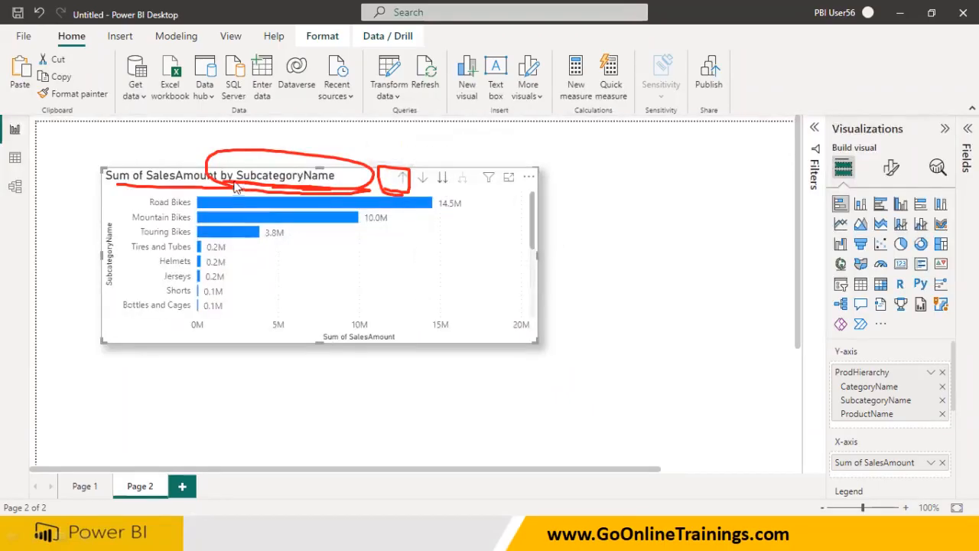
{"action": "left_click", "coordinate": [443, 181]}
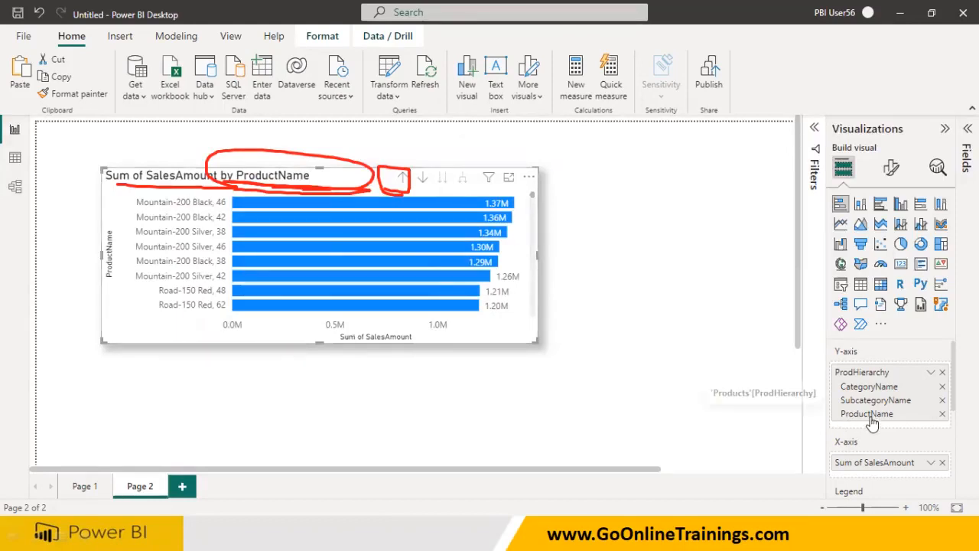
{"action": "left_click", "coordinate": [402, 177]}
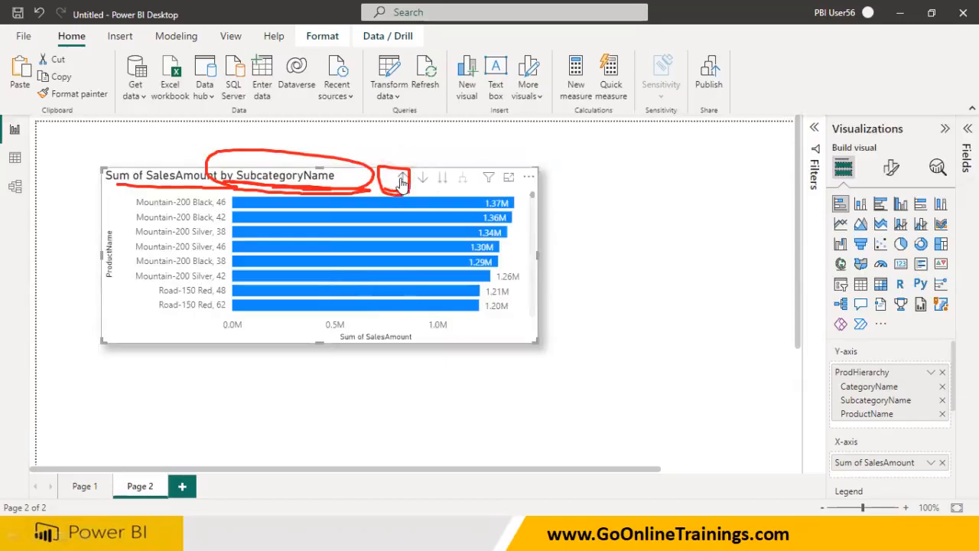
{"action": "left_click", "coordinate": [402, 178]}
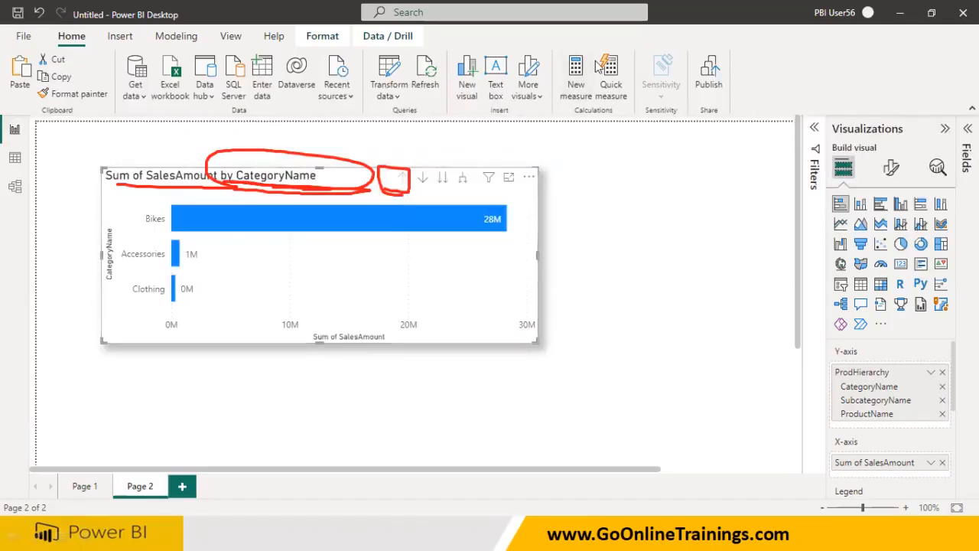
{"action": "mouse_move", "coordinate": [433, 161]}
{"action": "left_mouse_down"}
{"action": "mouse_move", "coordinate": [433, 192]}
{"action": "mouse_move", "coordinate": [459, 197]}
{"action": "mouse_move", "coordinate": [459, 159]}
{"action": "mouse_move", "coordinate": [437, 158]}
{"action": "left_mouse_up"}
{"action": "mouse_move", "coordinate": [387, 176]}
{"action": "left_mouse_down"}
{"action": "mouse_move", "coordinate": [404, 134]}
{"action": "mouse_move", "coordinate": [411, 150]}
{"action": "mouse_move", "coordinate": [407, 142]}
{"action": "mouse_move", "coordinate": [477, 135]}
{"action": "mouse_move", "coordinate": [489, 122]}
{"action": "mouse_move", "coordinate": [488, 142]}
{"action": "mouse_move", "coordinate": [499, 127]}
{"action": "mouse_move", "coordinate": [544, 136]}
{"action": "left_mouse_up"}
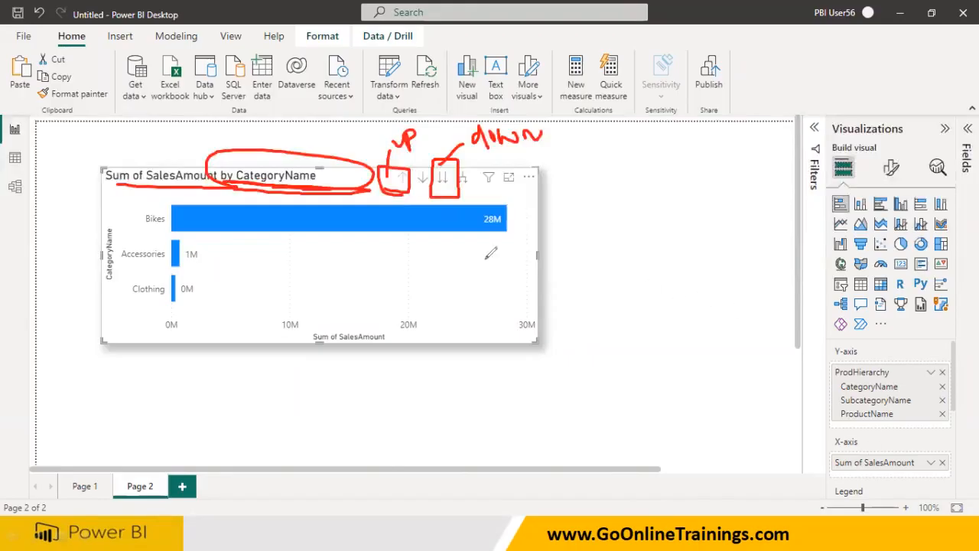
{"action": "mouse_move", "coordinate": [382, 198]}
{"action": "left_mouse_down"}
{"action": "mouse_move", "coordinate": [456, 203]}
{"action": "mouse_move", "coordinate": [502, 190]}
{"action": "mouse_move", "coordinate": [486, 157]}
{"action": "mouse_move", "coordinate": [376, 153]}
{"action": "mouse_move", "coordinate": [380, 196]}
{"action": "left_mouse_up"}
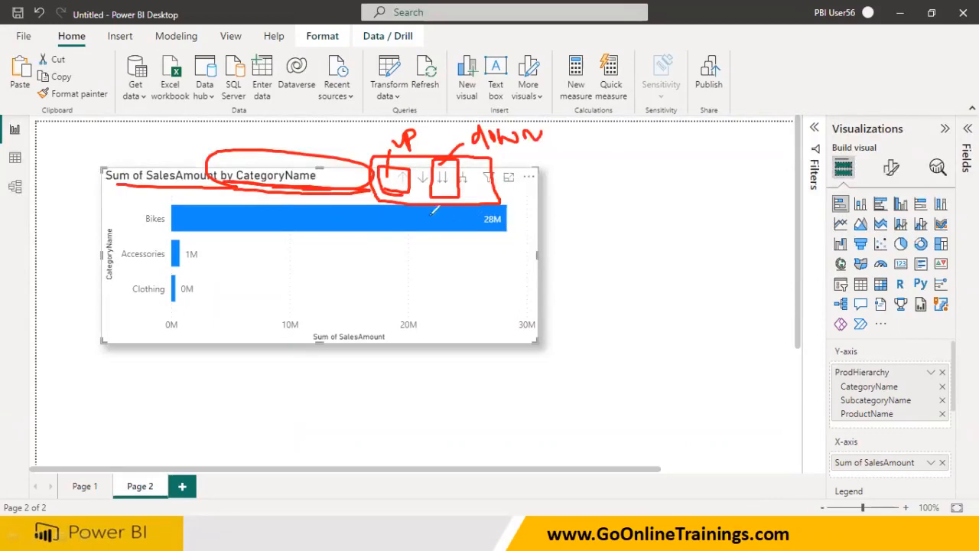
{"action": "left_click_drag", "start_coordinate": [402, 182], "coordinate": [404, 150]}
{"action": "left_click_drag", "start_coordinate": [436, 184], "coordinate": [457, 159]}
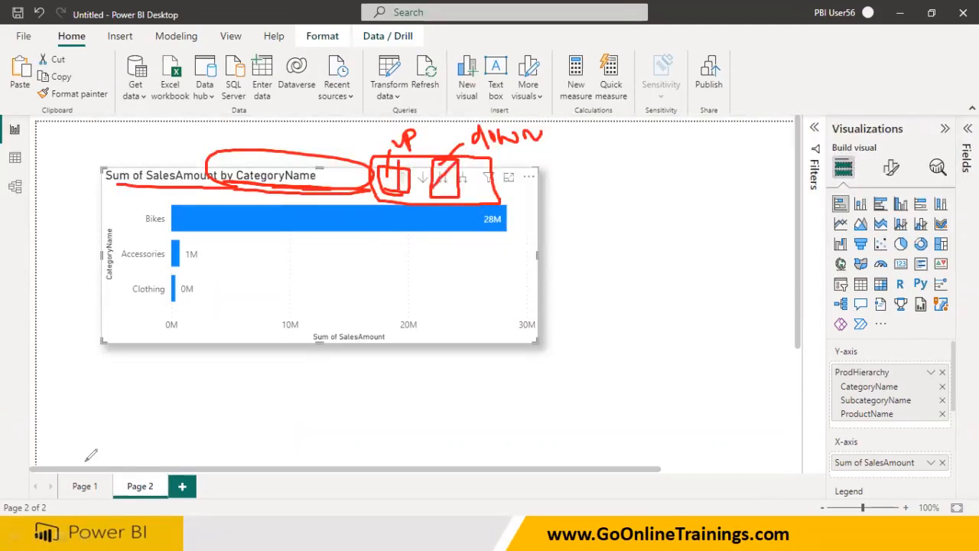
{"action": "key", "text": "Escape"}
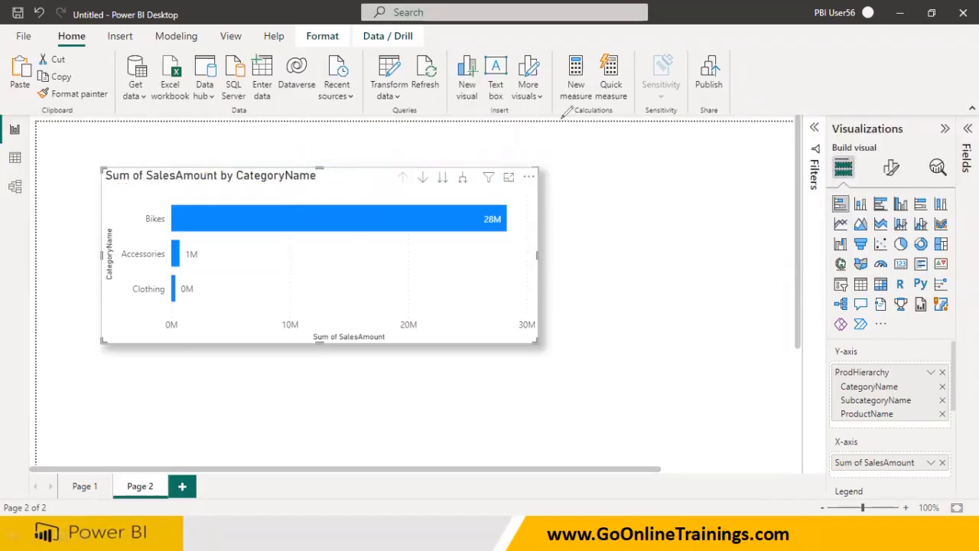
Check the separate charts on Page 1, and take Page 2's whole hierarchy chart down two levels to ProductName.
{"action": "left_click", "coordinate": [84, 486]}
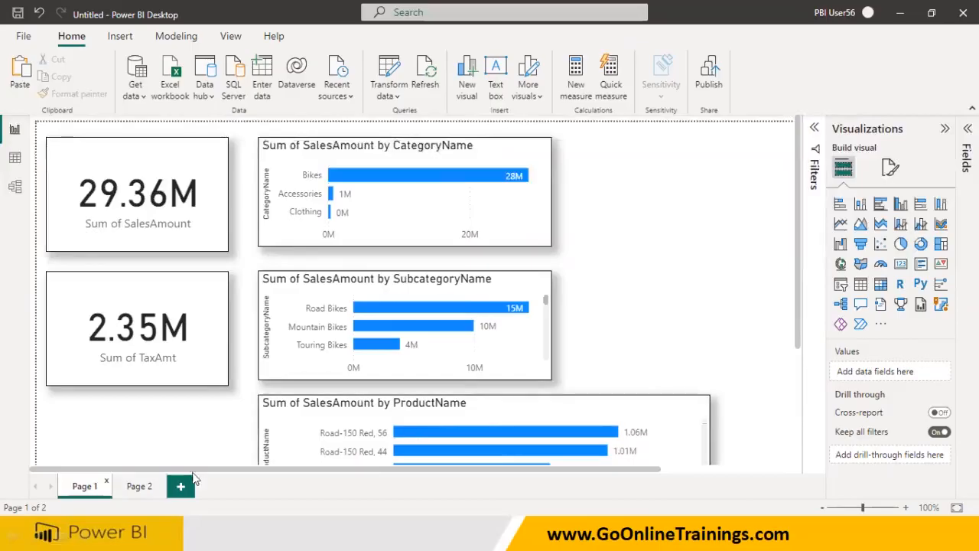
{"action": "left_click", "coordinate": [139, 486]}
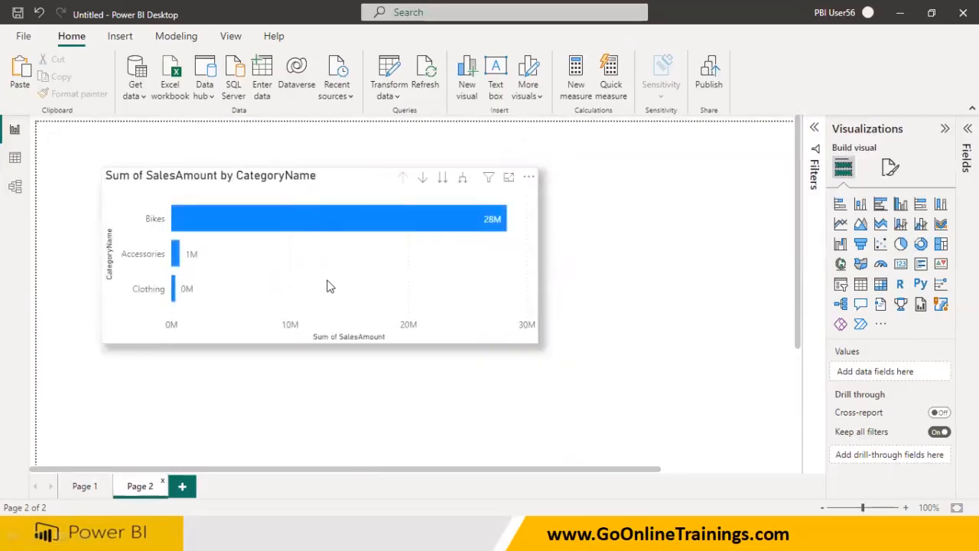
{"action": "left_click", "coordinate": [442, 178]}
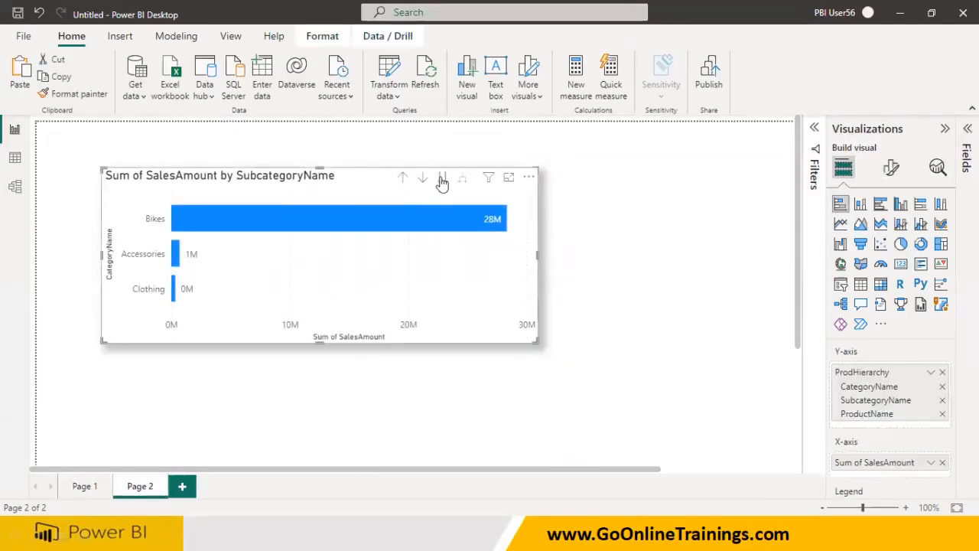
{"action": "left_click", "coordinate": [442, 178]}
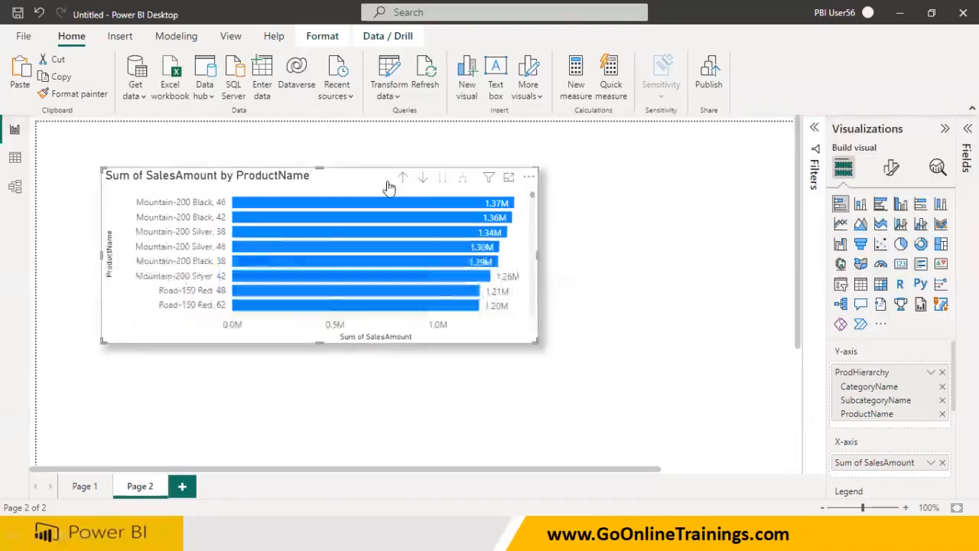
Add a third report page and set its page view to actual size.
{"action": "left_click", "coordinate": [182, 488]}
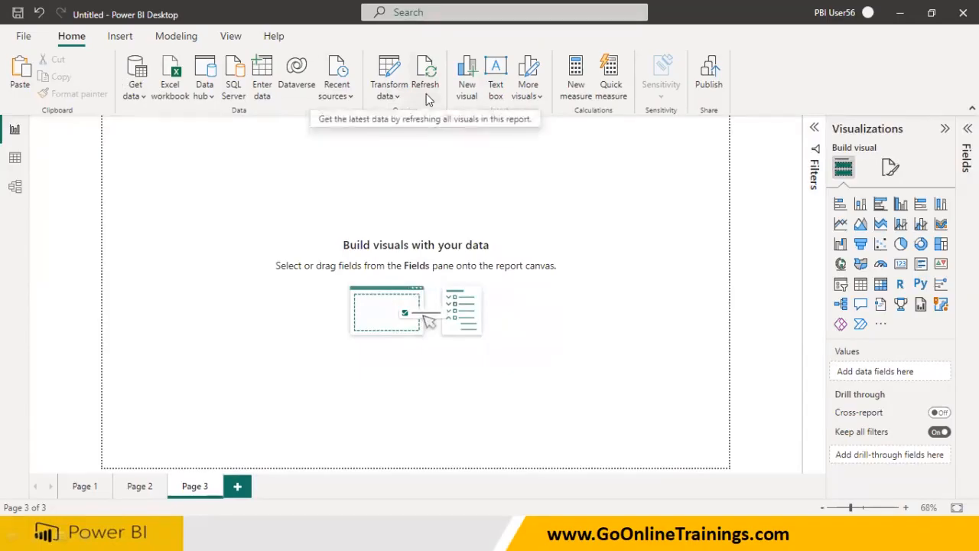
{"action": "left_click", "coordinate": [229, 36]}
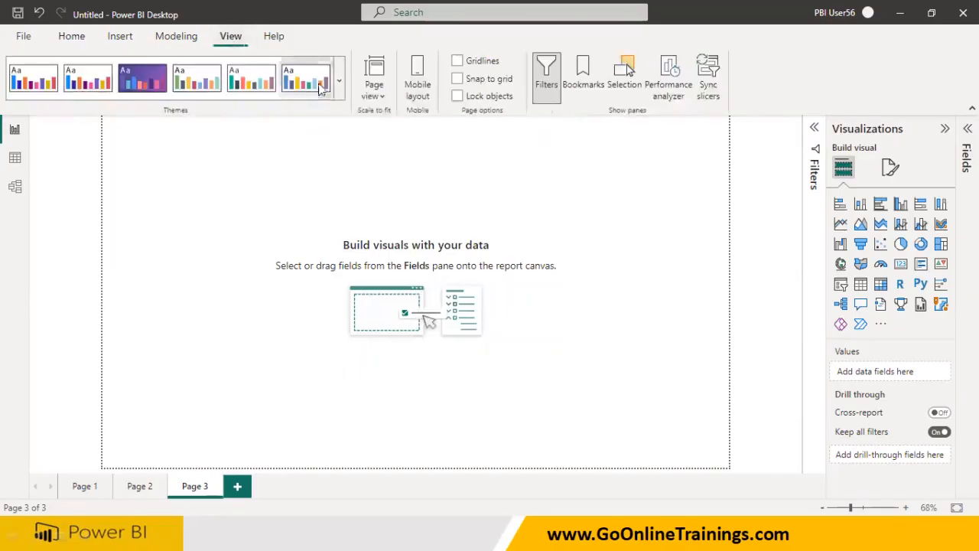
{"action": "left_click", "coordinate": [373, 95]}
{"action": "left_click", "coordinate": [370, 165]}
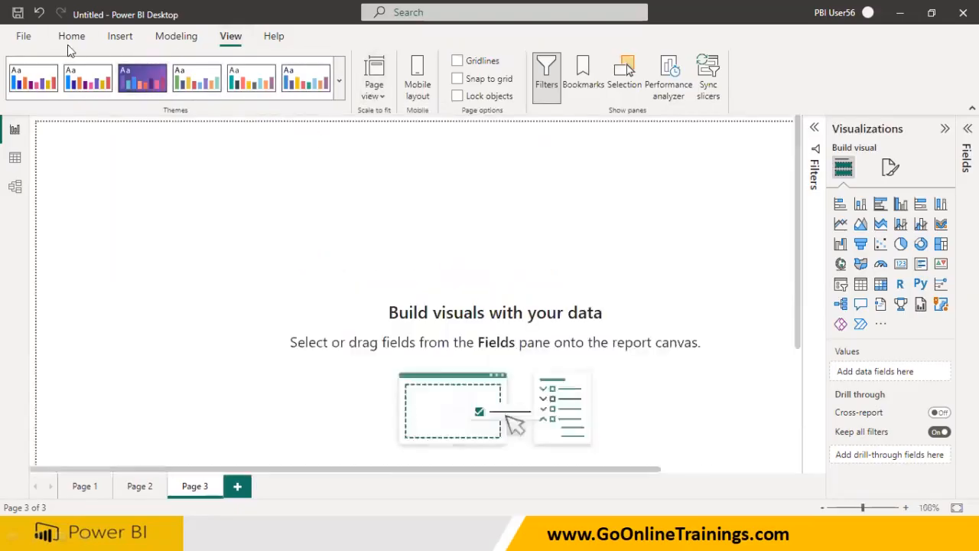
{"action": "left_click", "coordinate": [70, 42]}
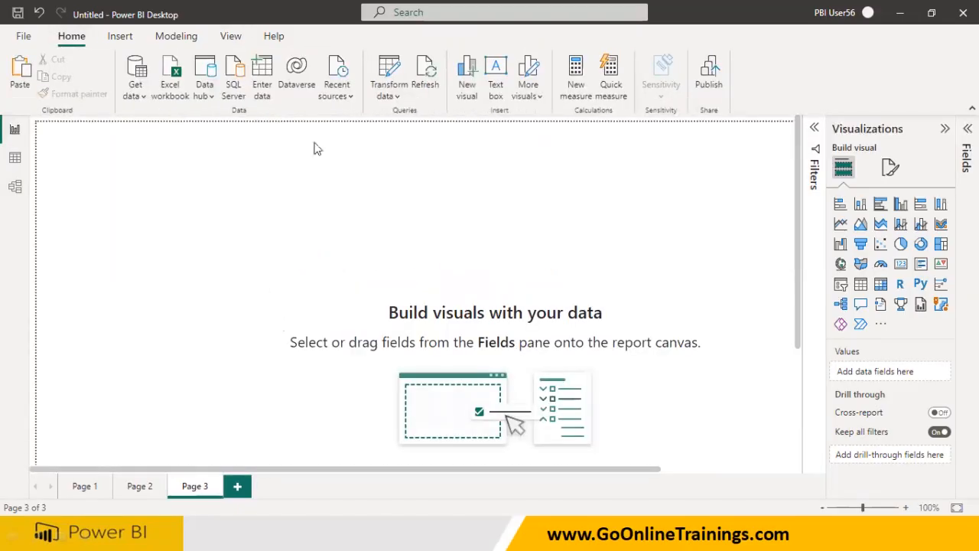
Insert a wide stacked bar chart on Page 3 with the Sales table's OrderDate Date Hierarchy on its Y-axis.
{"action": "left_click", "coordinate": [839, 203]}
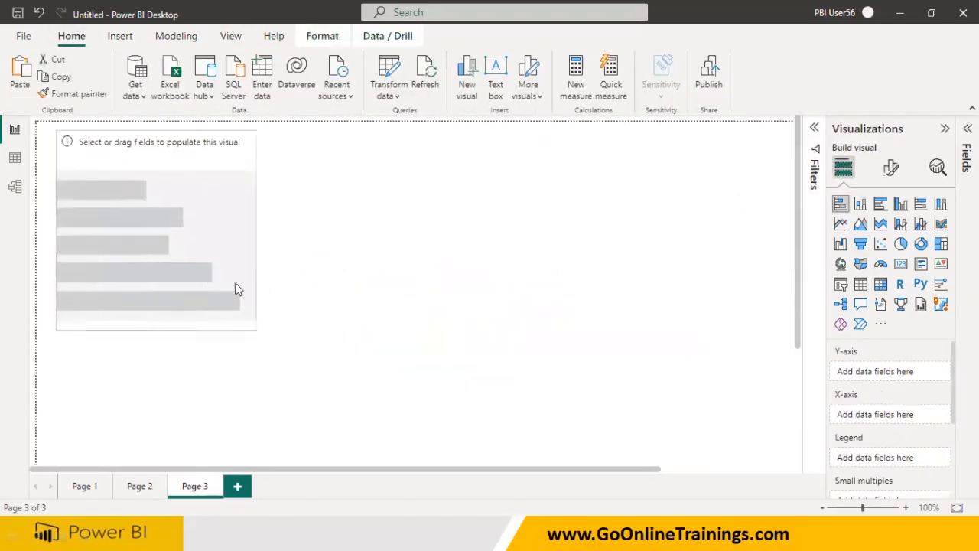
{"action": "left_click_drag", "start_coordinate": [289, 343], "coordinate": [658, 326]}
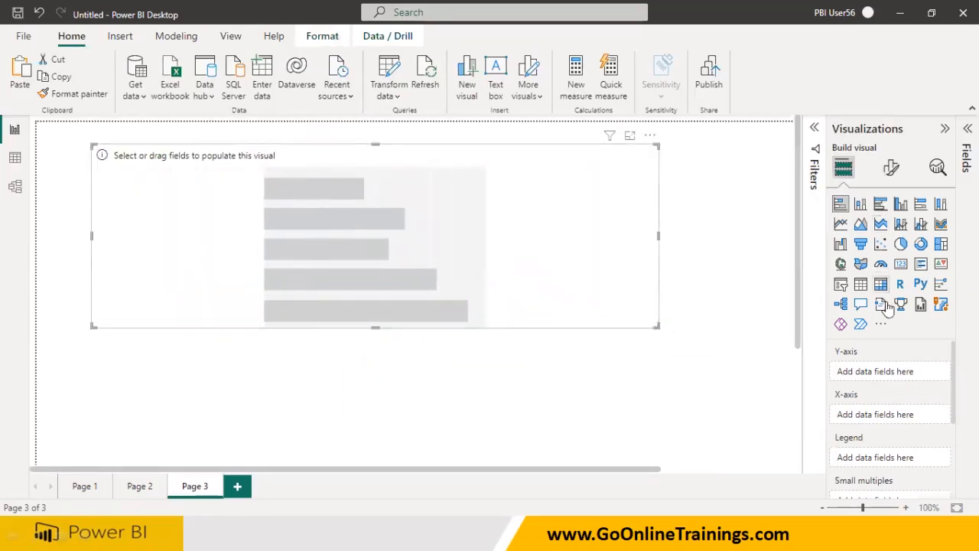
{"action": "left_click", "coordinate": [967, 157]}
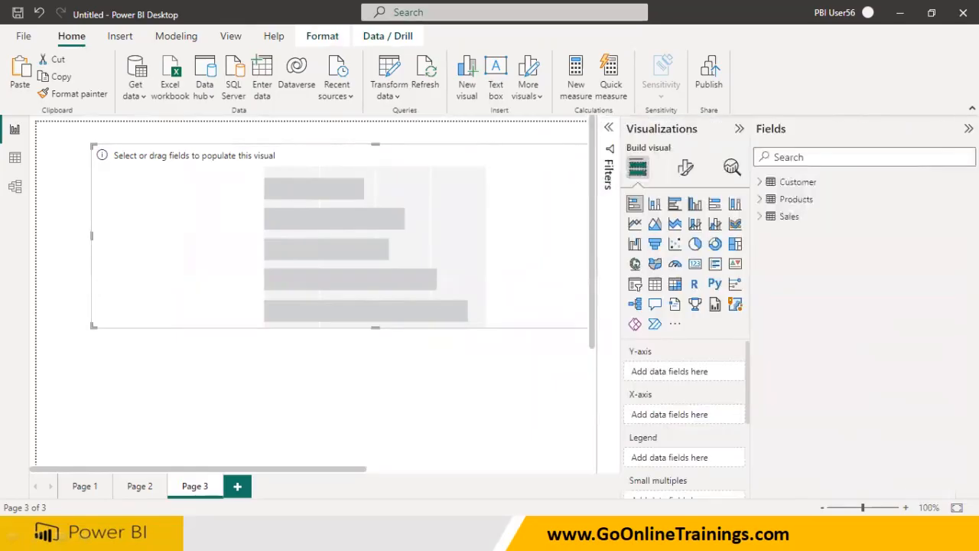
{"action": "left_click", "coordinate": [760, 217]}
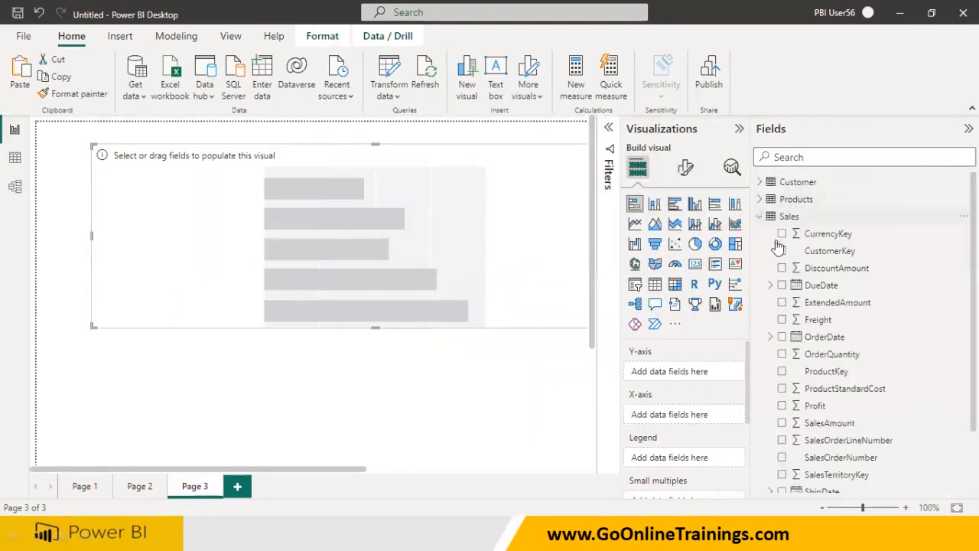
{"action": "left_click", "coordinate": [812, 337]}
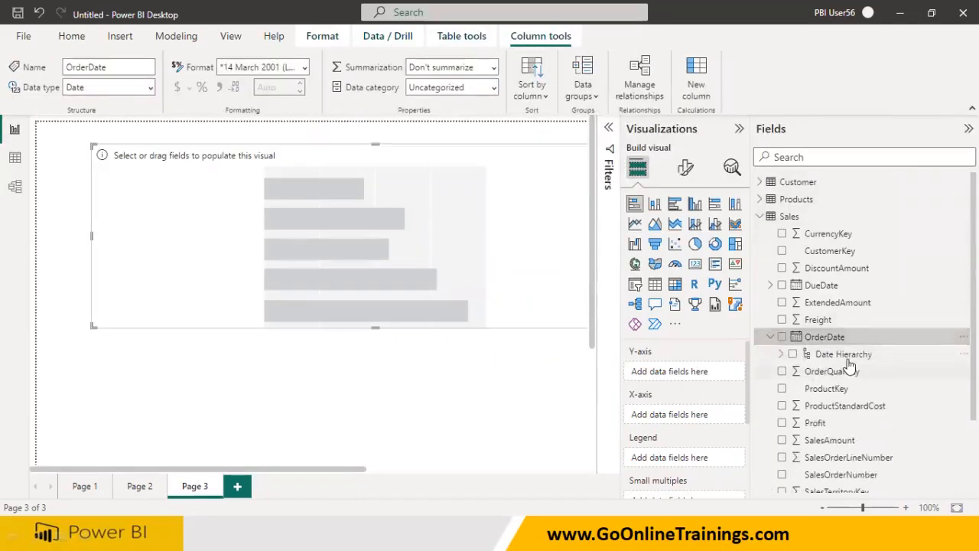
{"action": "left_click_drag", "start_coordinate": [845, 356], "coordinate": [402, 236]}
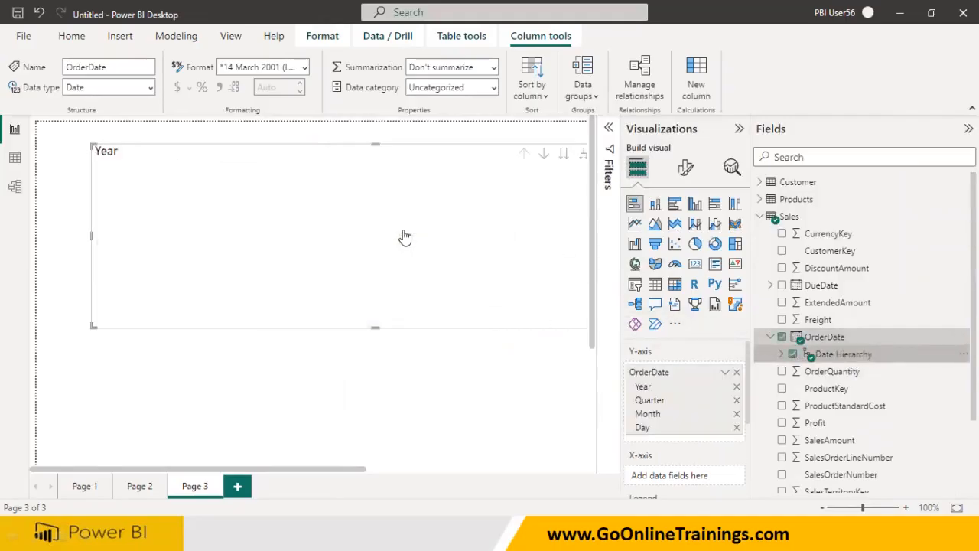
{"action": "left_click", "coordinate": [781, 355]}
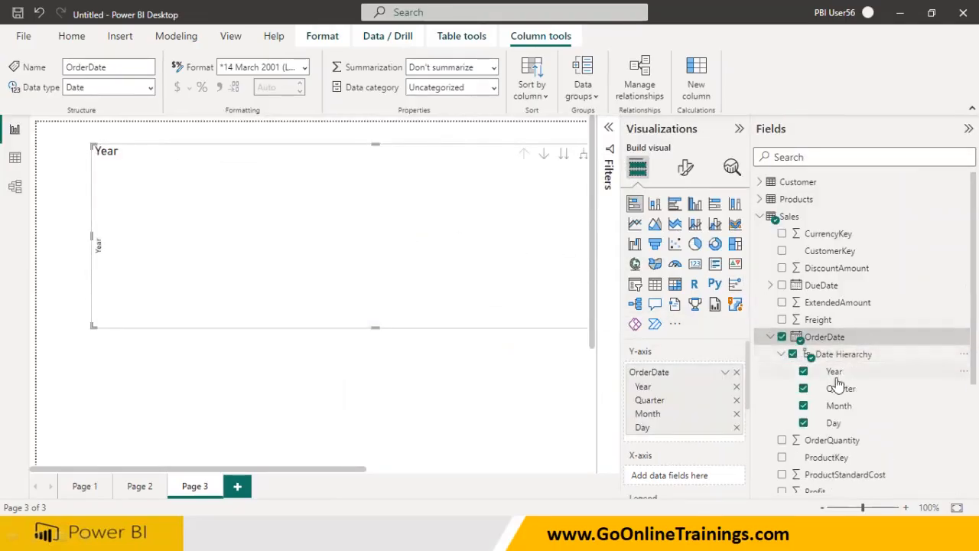
{"action": "left_click", "coordinate": [781, 354]}
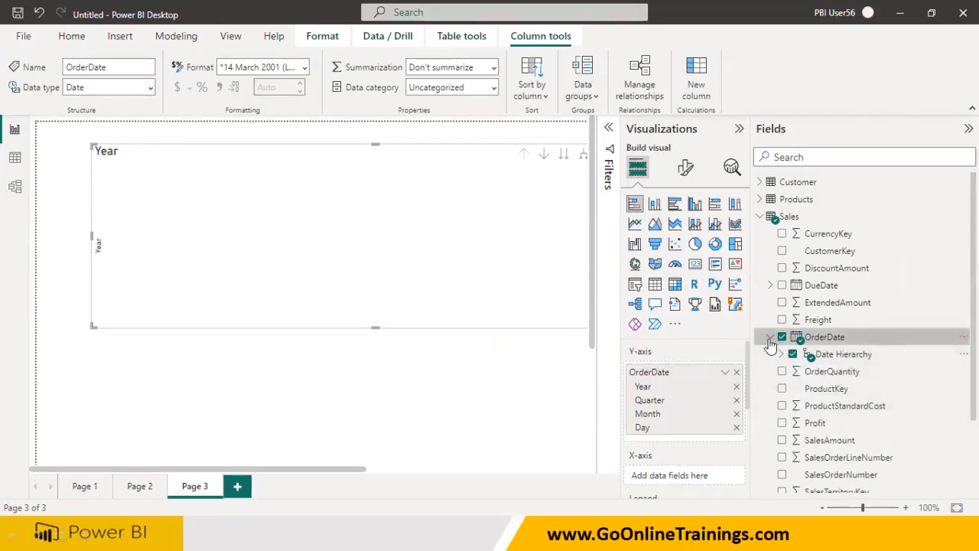
Add SalesAmount to the date chart's X-axis and collapse the Fields pane.
{"action": "left_click_drag", "start_coordinate": [829, 440], "coordinate": [390, 186]}
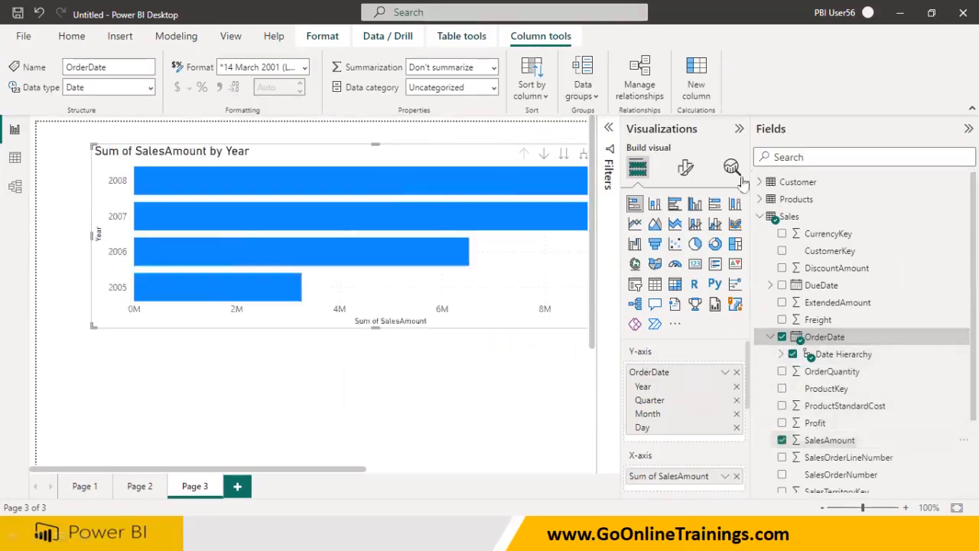
{"action": "left_click", "coordinate": [738, 128]}
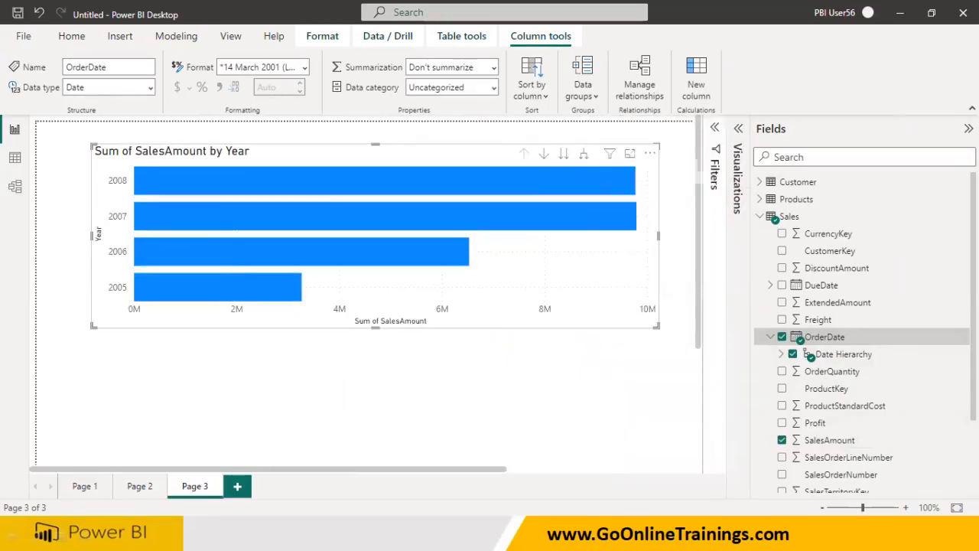
{"action": "left_click", "coordinate": [968, 128]}
{"action": "left_click", "coordinate": [945, 132]}
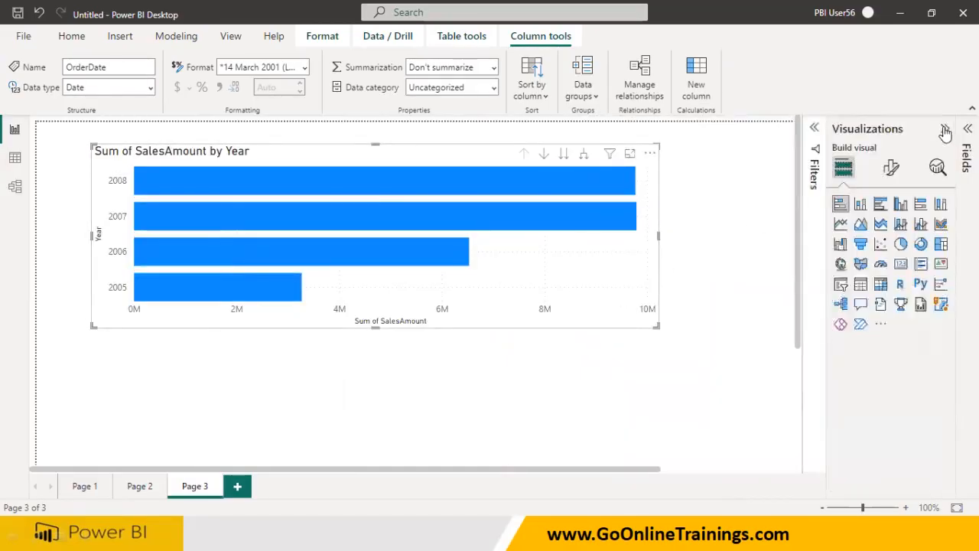
Turn on data labels for the SalesAmount by Year bar chart.
{"action": "left_click", "coordinate": [890, 168]}
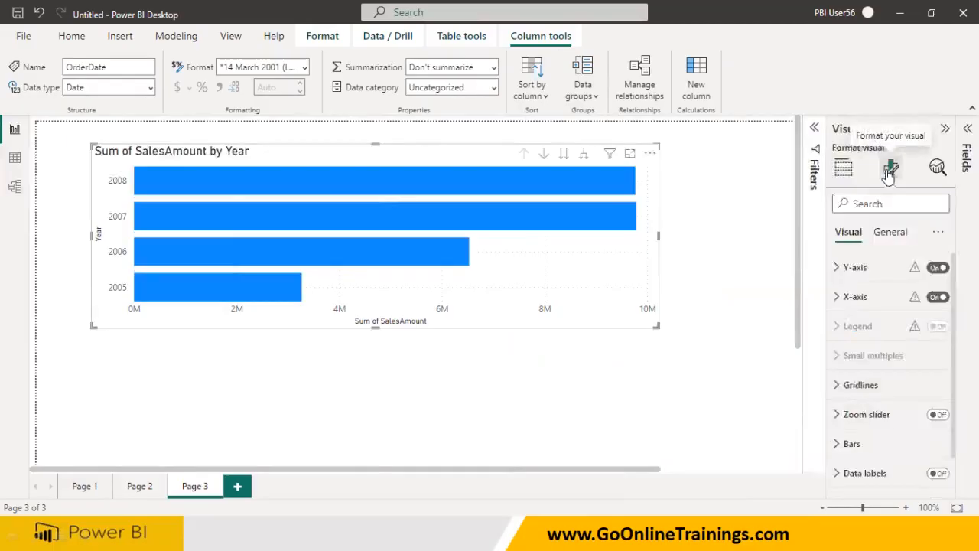
{"action": "left_click", "coordinate": [938, 472]}
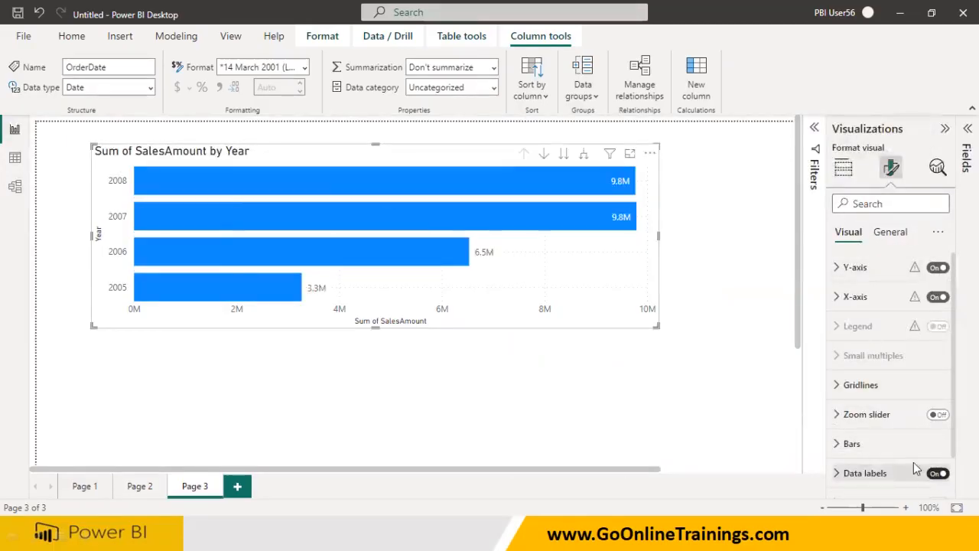
{"action": "left_click", "coordinate": [649, 380]}
Turn on the visual border and shadow for the SalesAmount by Year bar chart.
{"action": "left_click", "coordinate": [472, 159]}
{"action": "left_click", "coordinate": [767, 268]}
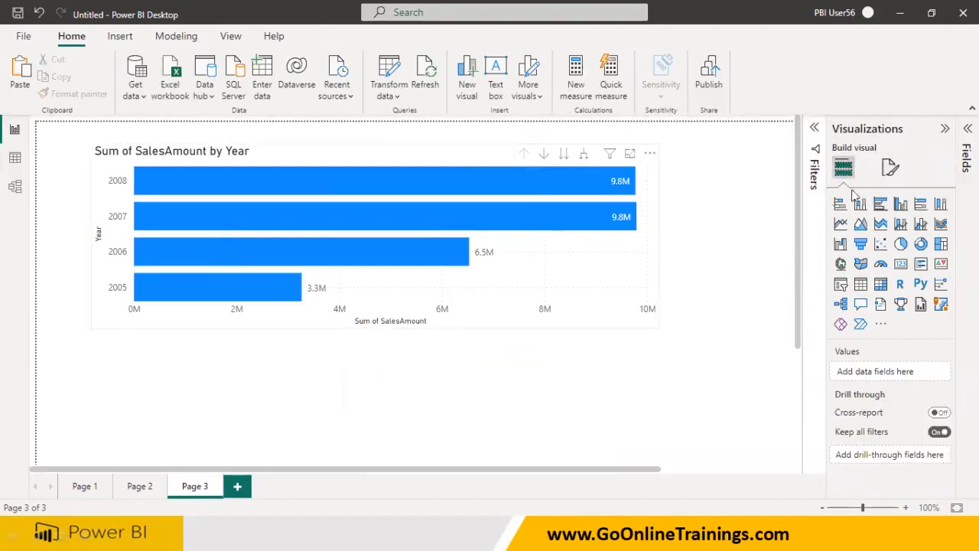
{"action": "left_click", "coordinate": [891, 168]}
{"action": "left_click", "coordinate": [889, 232]}
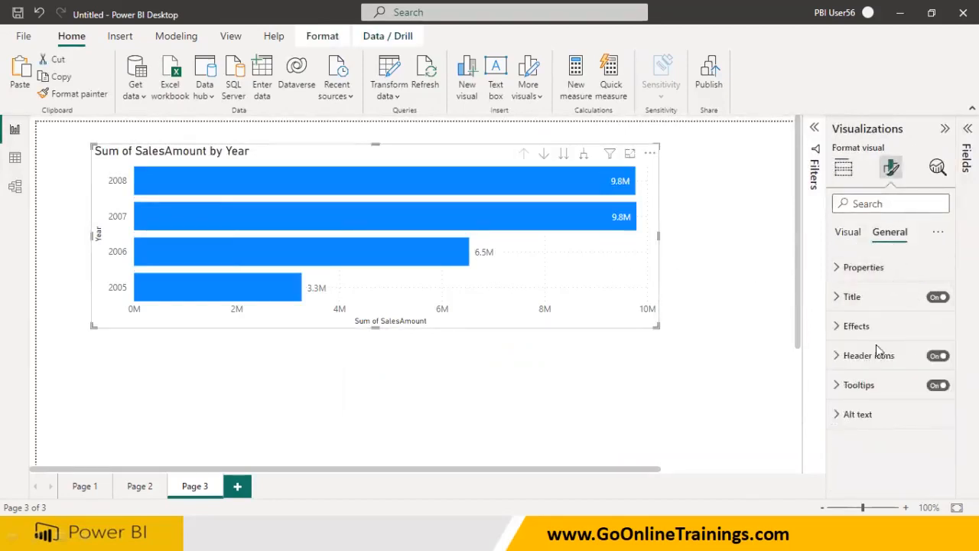
{"action": "left_click", "coordinate": [864, 327]}
{"action": "left_click", "coordinate": [931, 474]}
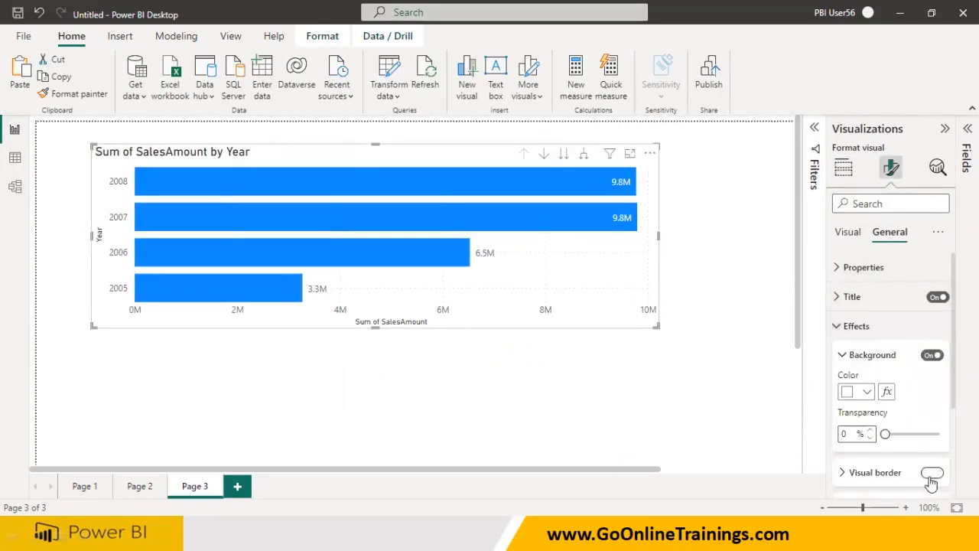
{"action": "scroll", "coordinate": [932, 481], "scroll_direction": "down", "scroll_amount": 3}
{"action": "left_click", "coordinate": [933, 397]}
{"action": "left_click", "coordinate": [674, 366]}
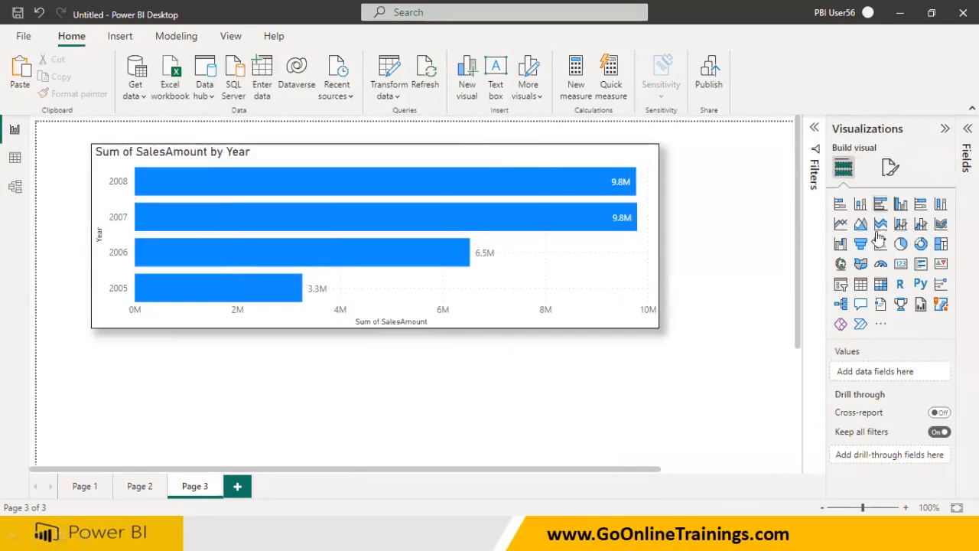
Convert the OrderDate SalesAmount bar chart to a stacked column chart and return it to the Year level.
{"action": "left_click", "coordinate": [639, 274]}
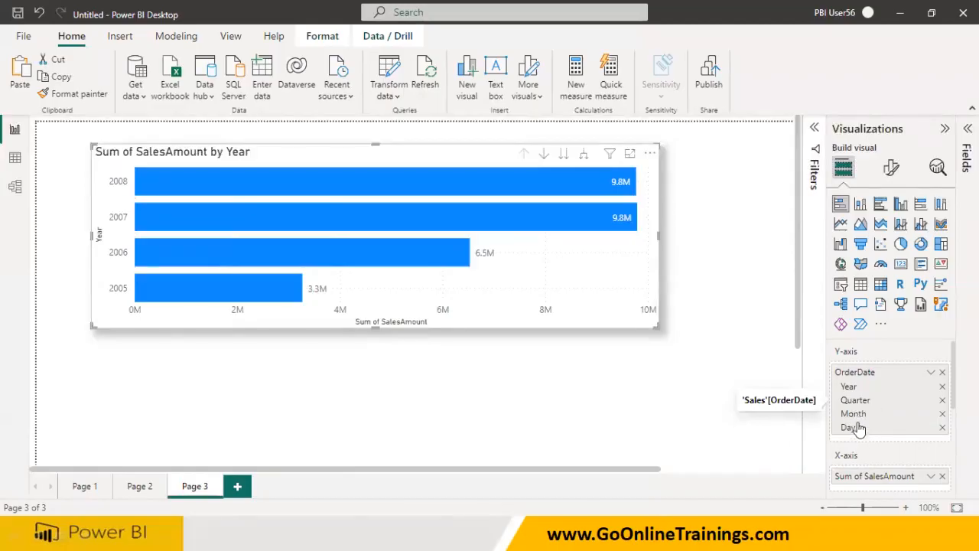
{"action": "left_click", "coordinate": [564, 155]}
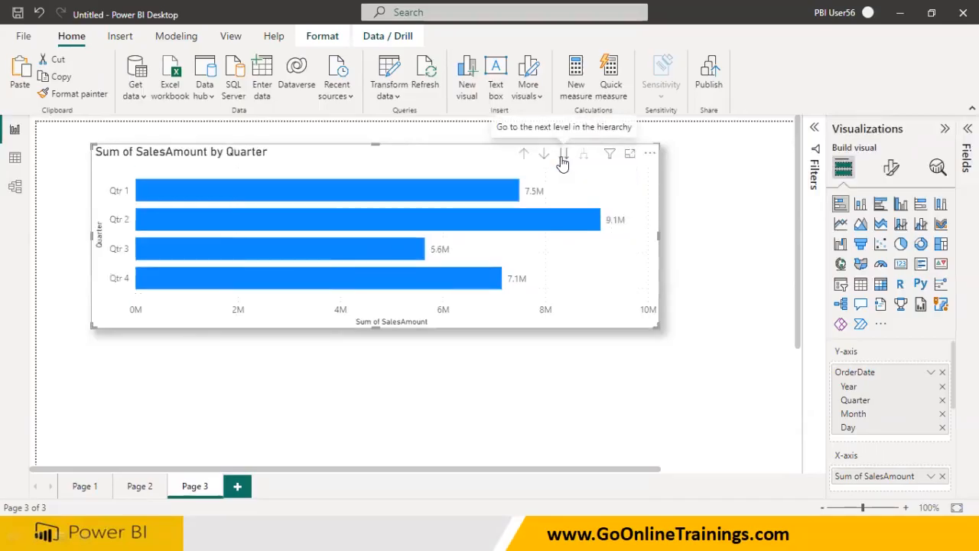
{"action": "left_click", "coordinate": [860, 204]}
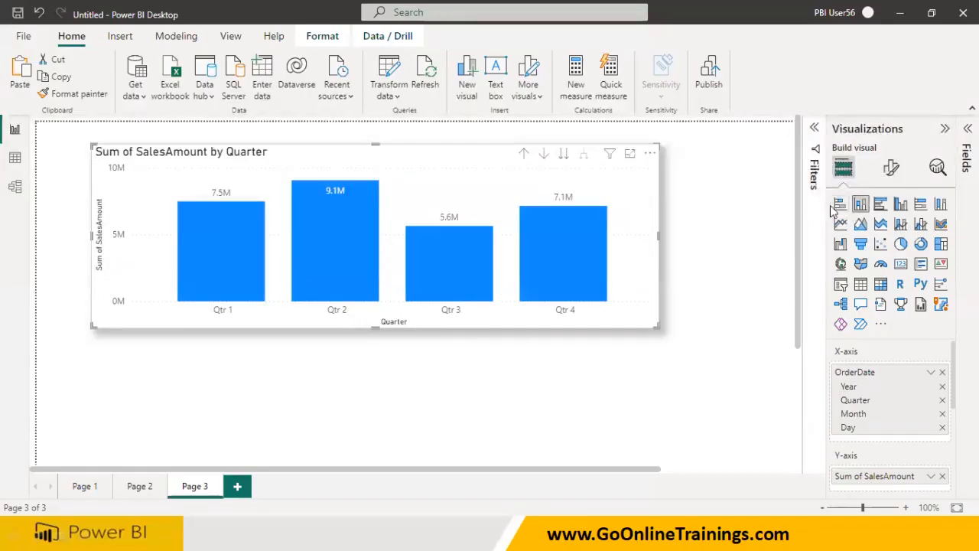
{"action": "left_click", "coordinate": [523, 153]}
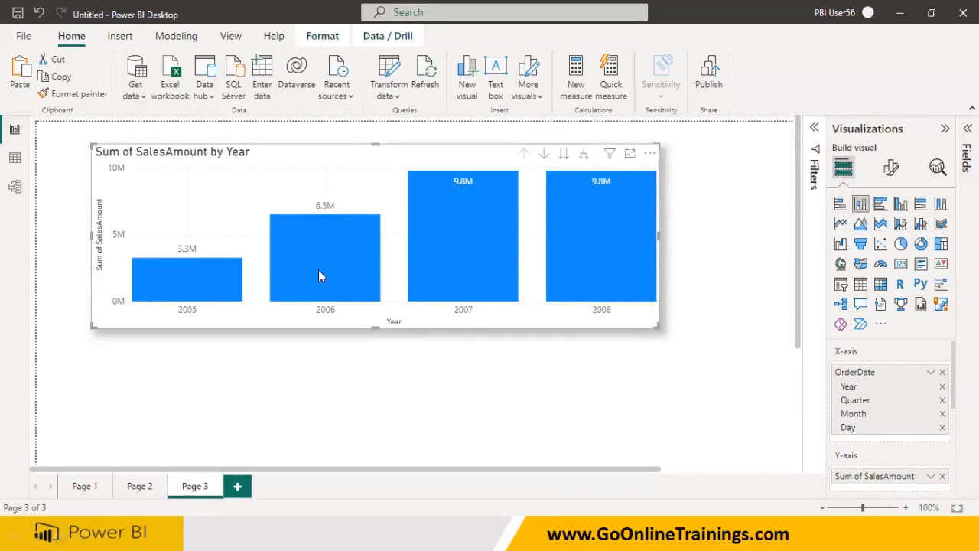
Move the whole column chart through the Quarter, Month and Day hierarchy levels and back up to Year.
{"action": "mouse_move", "coordinate": [470, 213]}
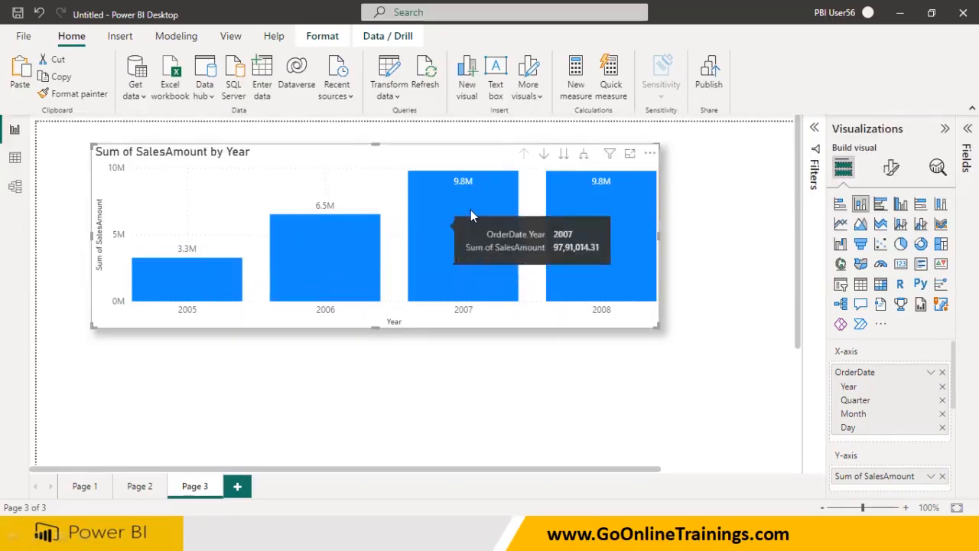
{"action": "left_click", "coordinate": [564, 154]}
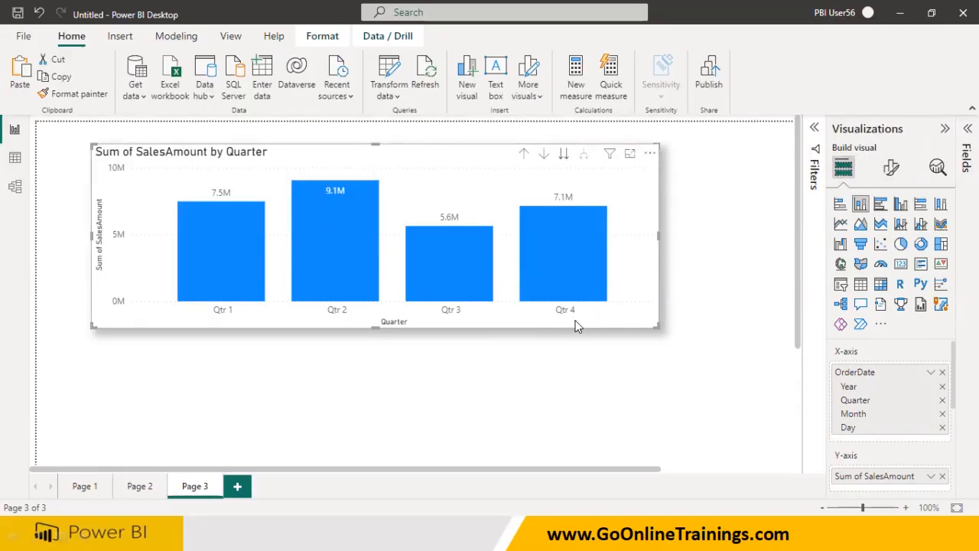
{"action": "left_click", "coordinate": [564, 153]}
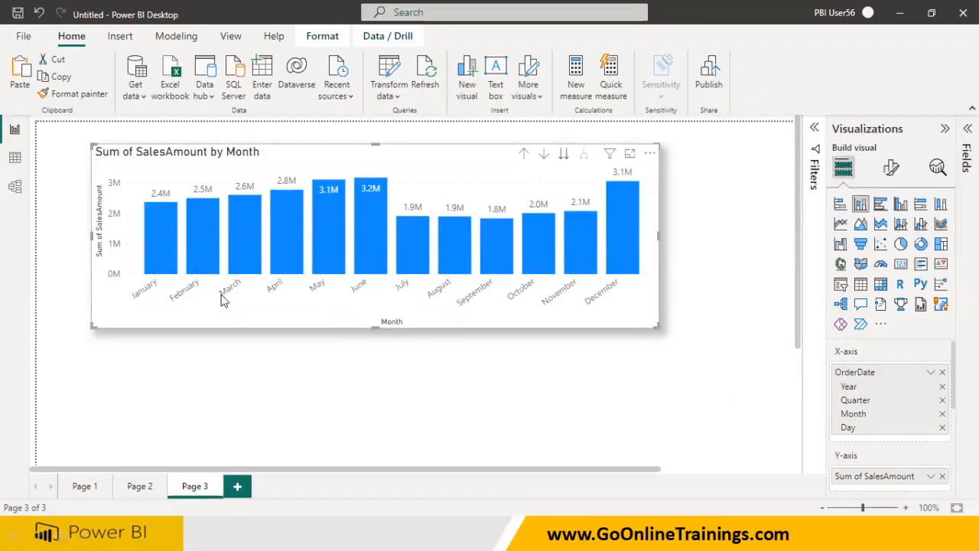
{"action": "left_click", "coordinate": [564, 155]}
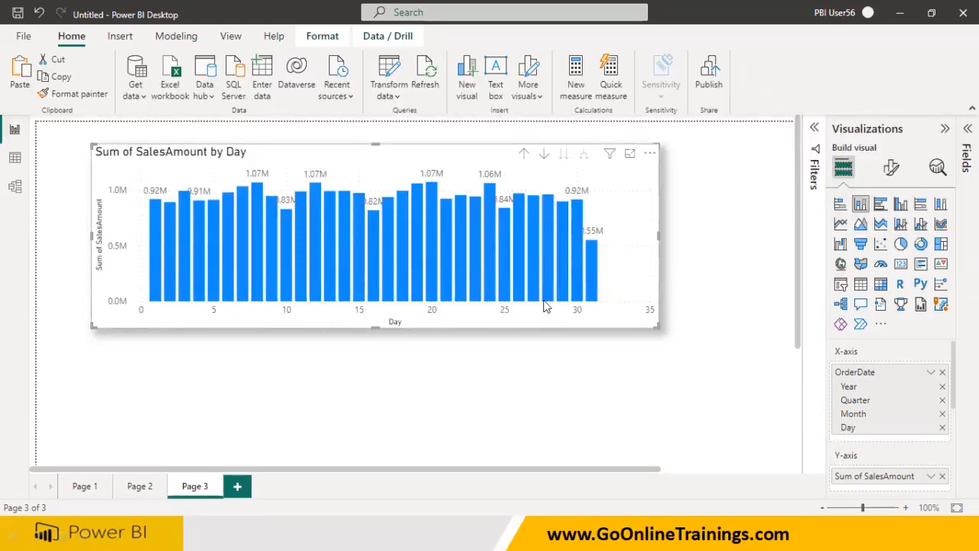
{"action": "left_click", "coordinate": [523, 154]}
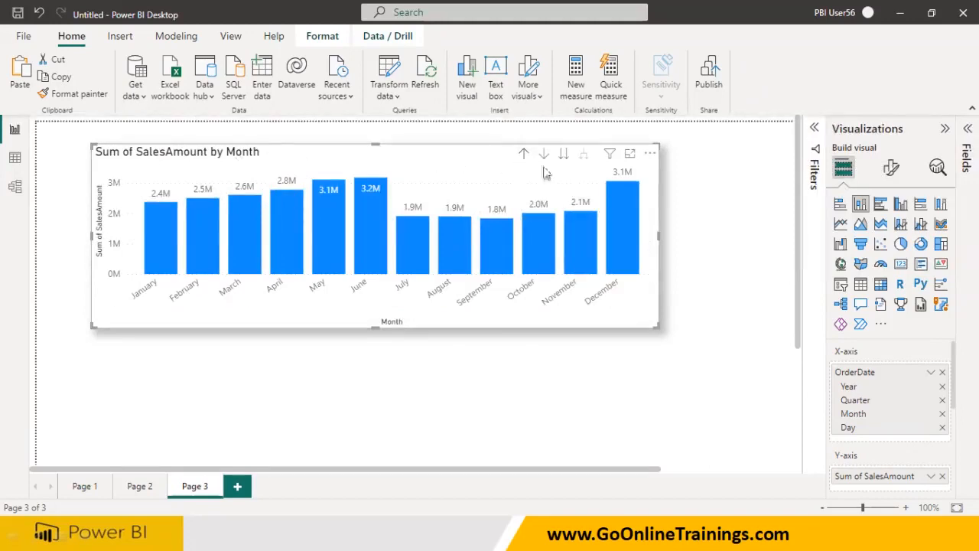
{"action": "left_click", "coordinate": [523, 153]}
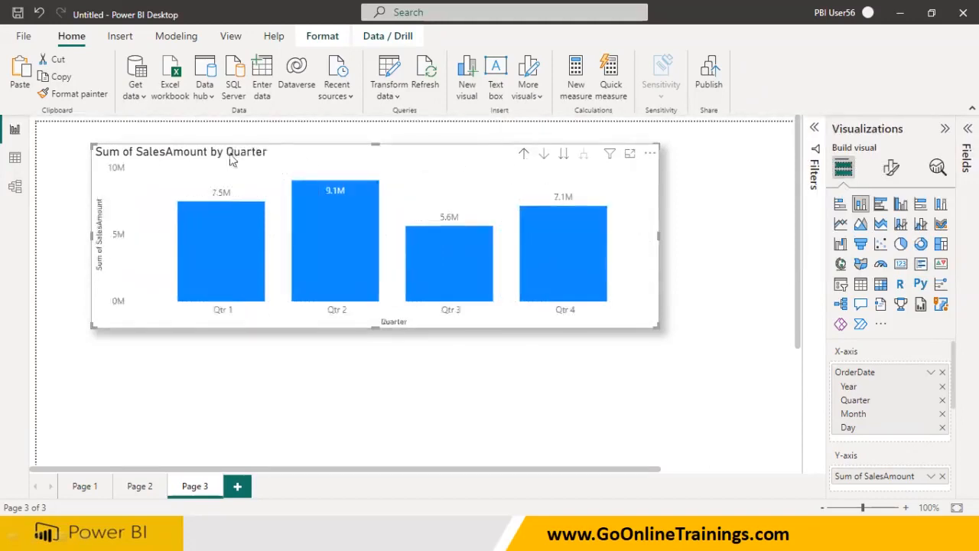
{"action": "left_click", "coordinate": [524, 154]}
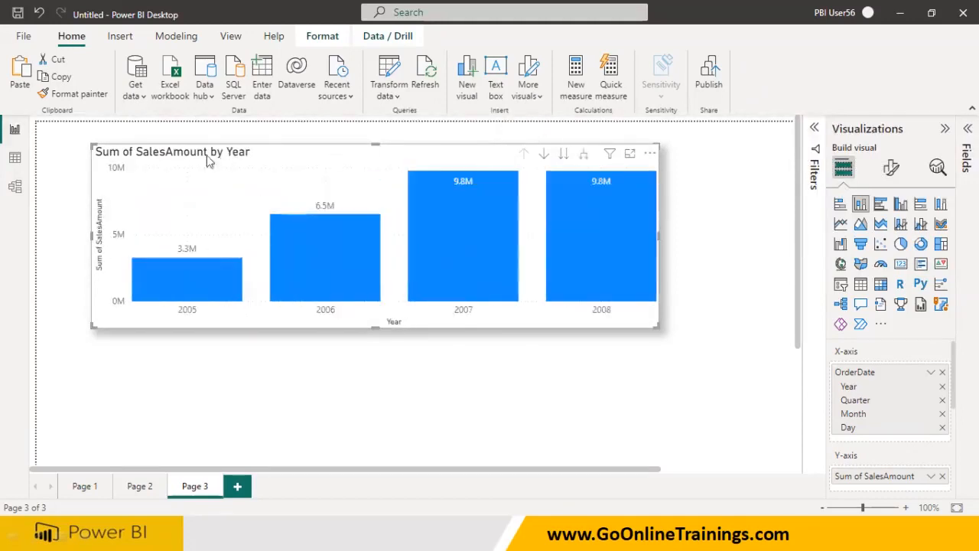
Switch the column chart repeatedly between the Year and Quarter levels, ending on Quarter.
{"action": "left_click", "coordinate": [563, 156]}
{"action": "left_click", "coordinate": [523, 154]}
{"action": "left_click", "coordinate": [564, 155]}
{"action": "left_click", "coordinate": [523, 153]}
{"action": "left_click", "coordinate": [563, 155]}
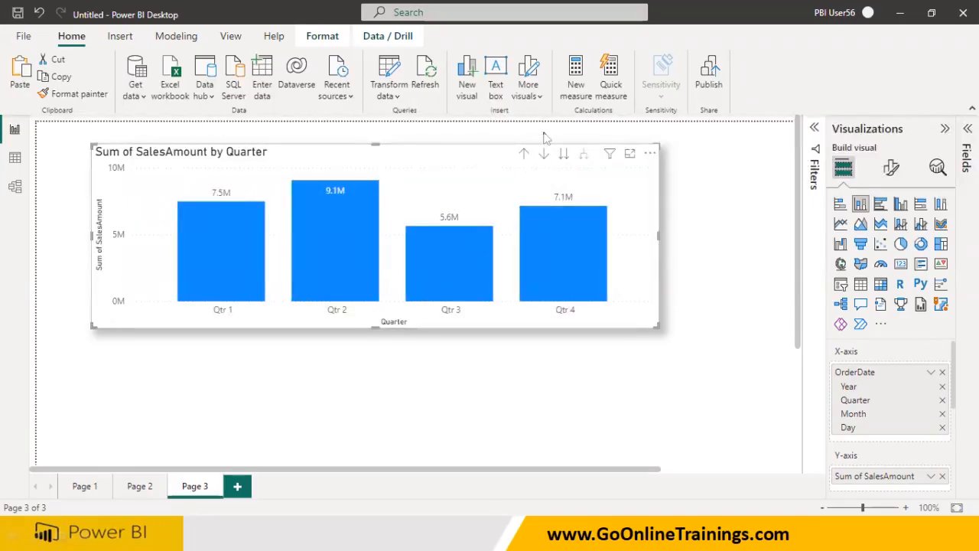
{"action": "mouse_move", "coordinate": [540, 161]}
{"action": "left_mouse_down"}
{"action": "mouse_move", "coordinate": [545, 144]}
{"action": "mouse_move", "coordinate": [549, 164]}
{"action": "mouse_move", "coordinate": [593, 147]}
{"action": "mouse_move", "coordinate": [573, 149]}
{"action": "mouse_move", "coordinate": [579, 169]}
{"action": "left_mouse_up"}
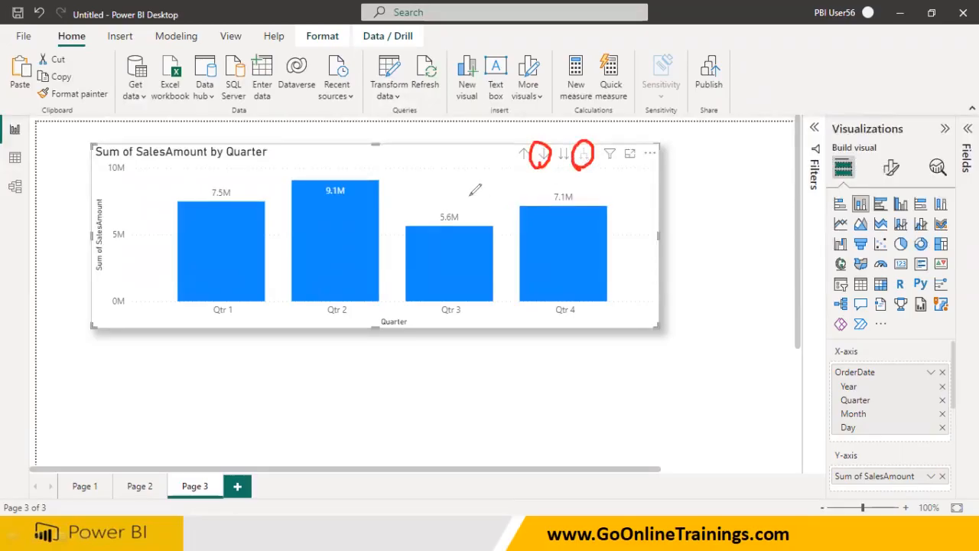
{"action": "mouse_move", "coordinate": [539, 159]}
{"action": "left_mouse_down"}
{"action": "mouse_move", "coordinate": [534, 193]}
{"action": "mouse_move", "coordinate": [542, 156]}
{"action": "left_mouse_up"}
{"action": "key", "text": "e"}
Drill the column chart up to Year and advance all years together to the Quarter level again.
{"action": "left_click", "coordinate": [523, 154]}
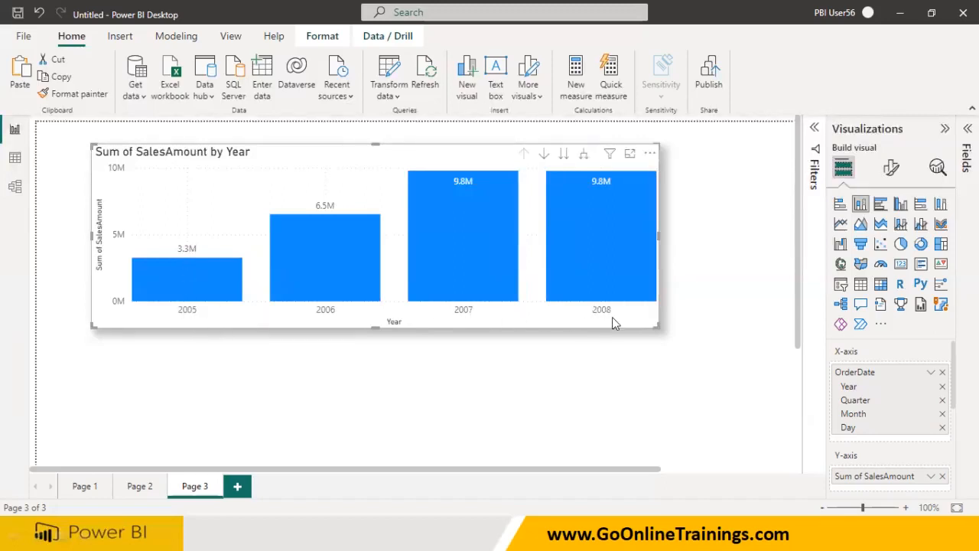
{"action": "left_click", "coordinate": [564, 156]}
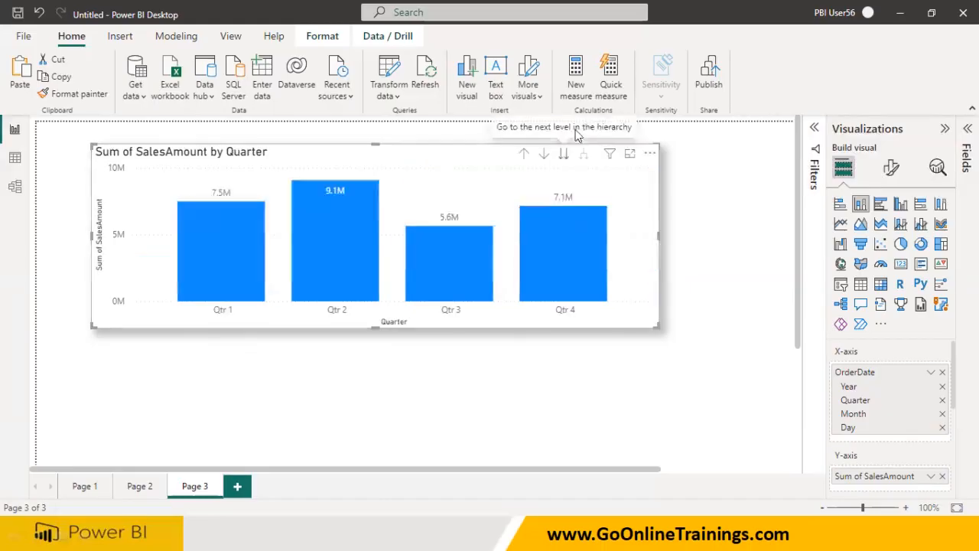
{"action": "mouse_move", "coordinate": [264, 296]}
{"action": "left_mouse_down"}
{"action": "mouse_move", "coordinate": [246, 319]}
{"action": "mouse_move", "coordinate": [357, 308]}
{"action": "mouse_move", "coordinate": [300, 324]}
{"action": "left_mouse_up"}
{"action": "mouse_move", "coordinate": [411, 325]}
{"action": "left_mouse_down"}
{"action": "mouse_move", "coordinate": [458, 334]}
{"action": "mouse_move", "coordinate": [428, 297]}
{"action": "mouse_move", "coordinate": [463, 336]}
{"action": "left_mouse_up"}
{"action": "mouse_move", "coordinate": [528, 335]}
{"action": "left_mouse_down"}
{"action": "mouse_move", "coordinate": [628, 314]}
{"action": "mouse_move", "coordinate": [529, 330]}
{"action": "left_mouse_up"}
{"action": "mouse_move", "coordinate": [237, 403]}
{"action": "left_mouse_down"}
{"action": "mouse_move", "coordinate": [223, 319]}
{"action": "mouse_move", "coordinate": [212, 347]}
{"action": "mouse_move", "coordinate": [245, 329]}
{"action": "left_mouse_up"}
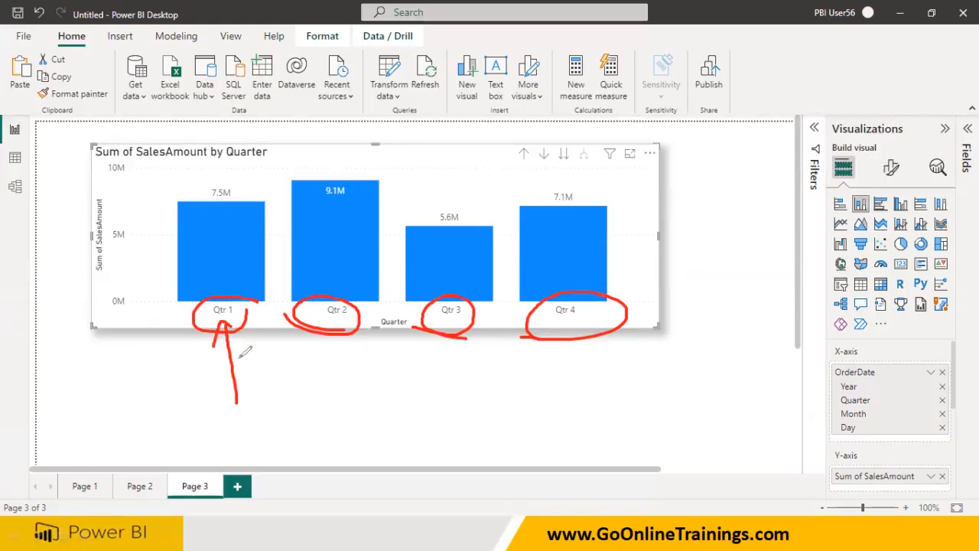
{"action": "mouse_move", "coordinate": [243, 389]}
{"action": "left_mouse_down"}
{"action": "mouse_move", "coordinate": [282, 396]}
{"action": "mouse_move", "coordinate": [279, 388]}
{"action": "mouse_move", "coordinate": [340, 468]}
{"action": "mouse_move", "coordinate": [333, 474]}
{"action": "left_mouse_up"}
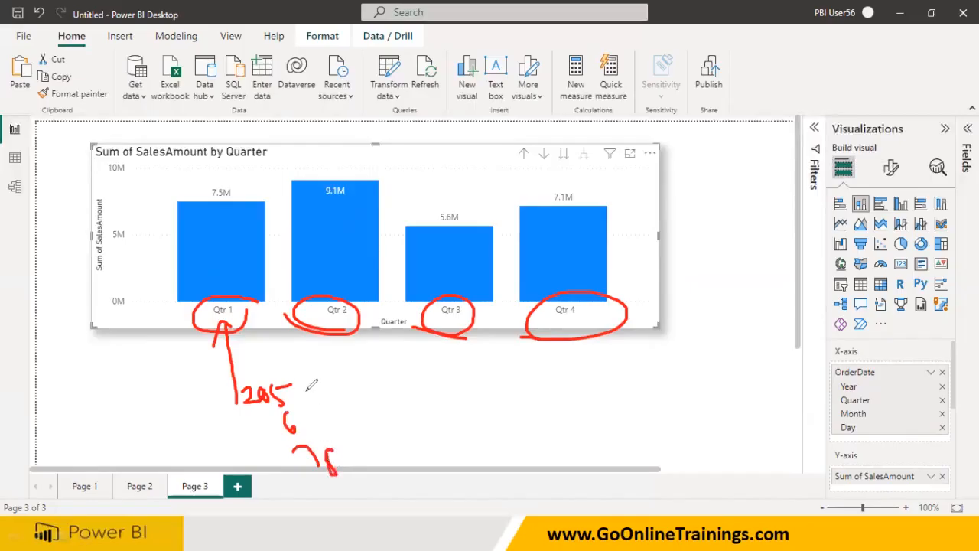
{"action": "mouse_move", "coordinate": [317, 376]}
{"action": "left_mouse_down"}
{"action": "mouse_move", "coordinate": [313, 413]}
{"action": "mouse_move", "coordinate": [348, 439]}
{"action": "mouse_move", "coordinate": [348, 405]}
{"action": "mouse_move", "coordinate": [253, 325]}
{"action": "mouse_move", "coordinate": [247, 351]}
{"action": "mouse_move", "coordinate": [250, 318]}
{"action": "left_mouse_up"}
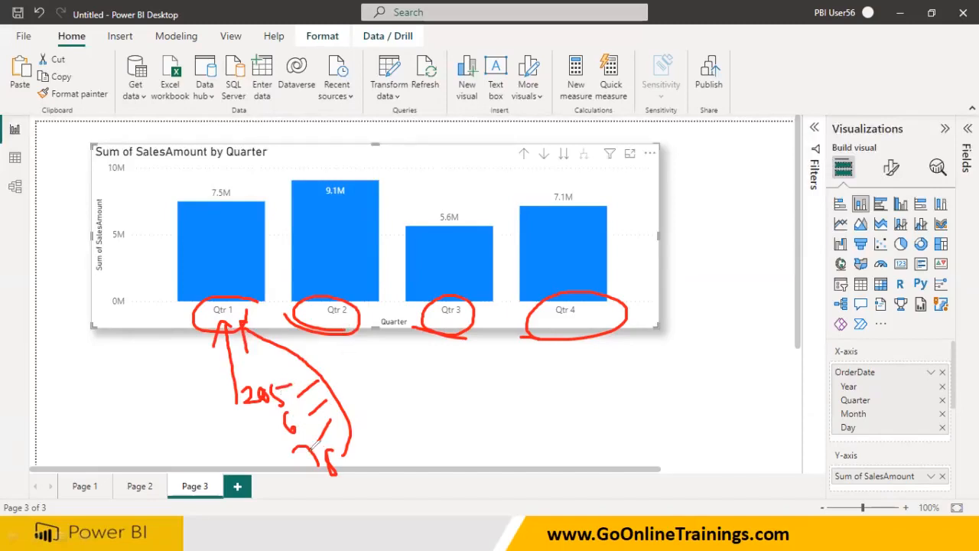
{"action": "mouse_move", "coordinate": [358, 413]}
{"action": "left_mouse_down"}
{"action": "mouse_move", "coordinate": [338, 321]}
{"action": "mouse_move", "coordinate": [333, 344]}
{"action": "mouse_move", "coordinate": [233, 378]}
{"action": "mouse_move", "coordinate": [313, 386]}
{"action": "mouse_move", "coordinate": [294, 359]}
{"action": "left_mouse_up"}
{"action": "left_click_drag", "start_coordinate": [237, 260], "coordinate": [222, 285]}
{"action": "mouse_move", "coordinate": [312, 377]}
{"action": "left_mouse_down"}
{"action": "mouse_move", "coordinate": [269, 364]}
{"action": "mouse_move", "coordinate": [294, 405]}
{"action": "mouse_move", "coordinate": [329, 280]}
{"action": "left_mouse_up"}
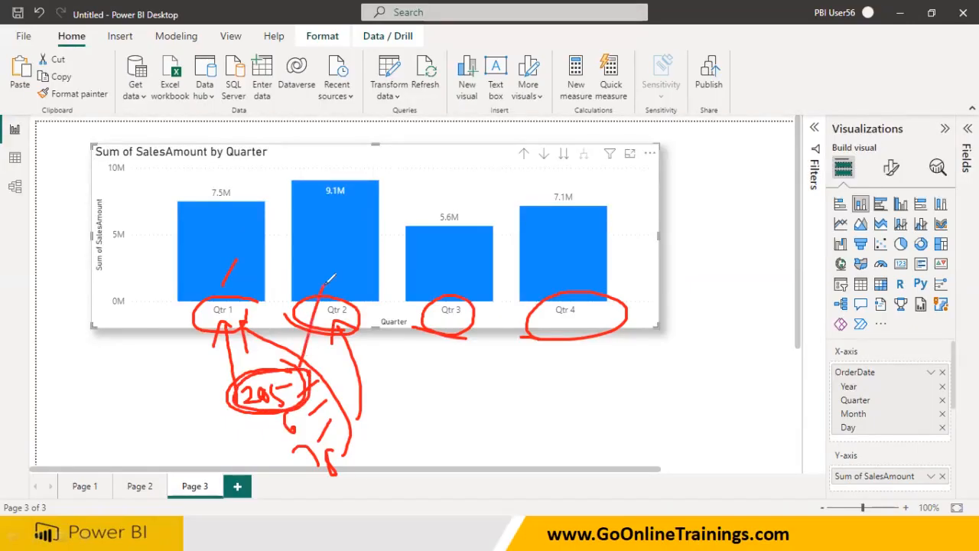
{"action": "left_click_drag", "start_coordinate": [323, 325], "coordinate": [366, 319]}
{"action": "left_click_drag", "start_coordinate": [436, 324], "coordinate": [473, 317]}
{"action": "left_click_drag", "start_coordinate": [536, 321], "coordinate": [577, 319]}
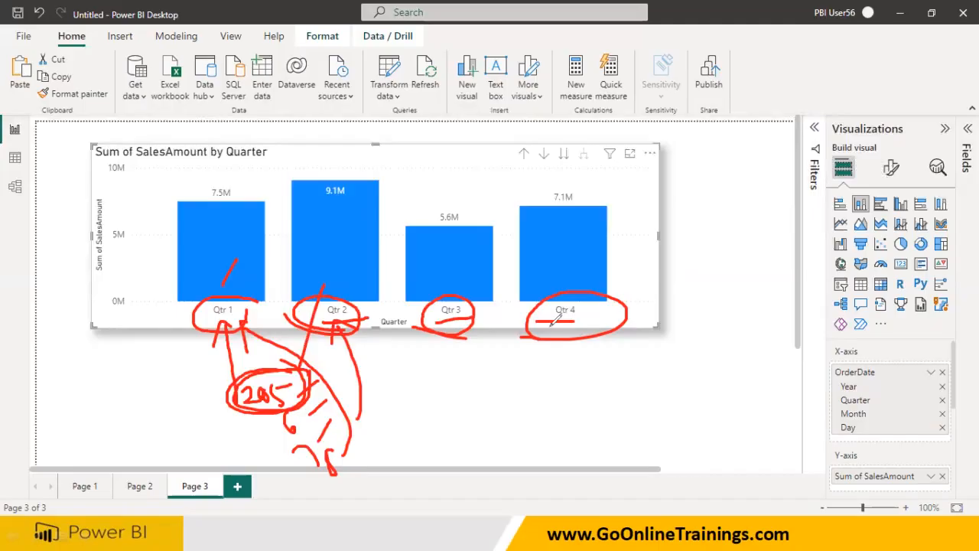
{"action": "mouse_move", "coordinate": [238, 362]}
{"action": "left_mouse_down"}
{"action": "mouse_move", "coordinate": [237, 417]}
{"action": "mouse_move", "coordinate": [283, 367]}
{"action": "mouse_move", "coordinate": [176, 398]}
{"action": "mouse_move", "coordinate": [321, 381]}
{"action": "mouse_move", "coordinate": [222, 358]}
{"action": "mouse_move", "coordinate": [172, 383]}
{"action": "mouse_move", "coordinate": [255, 400]}
{"action": "left_mouse_up"}
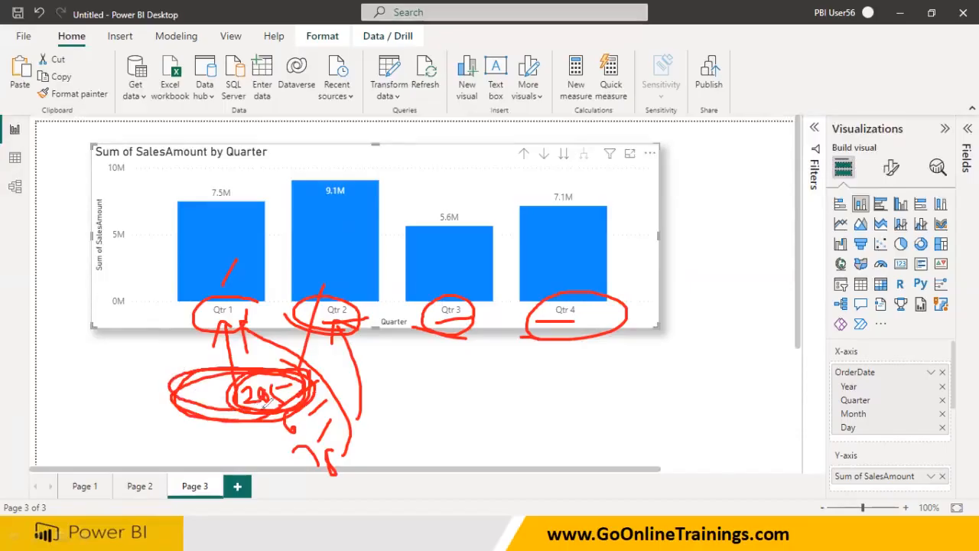
{"action": "mouse_move", "coordinate": [233, 440]}
{"action": "left_mouse_down"}
{"action": "mouse_move", "coordinate": [329, 406]}
{"action": "mouse_move", "coordinate": [233, 440]}
{"action": "left_mouse_up"}
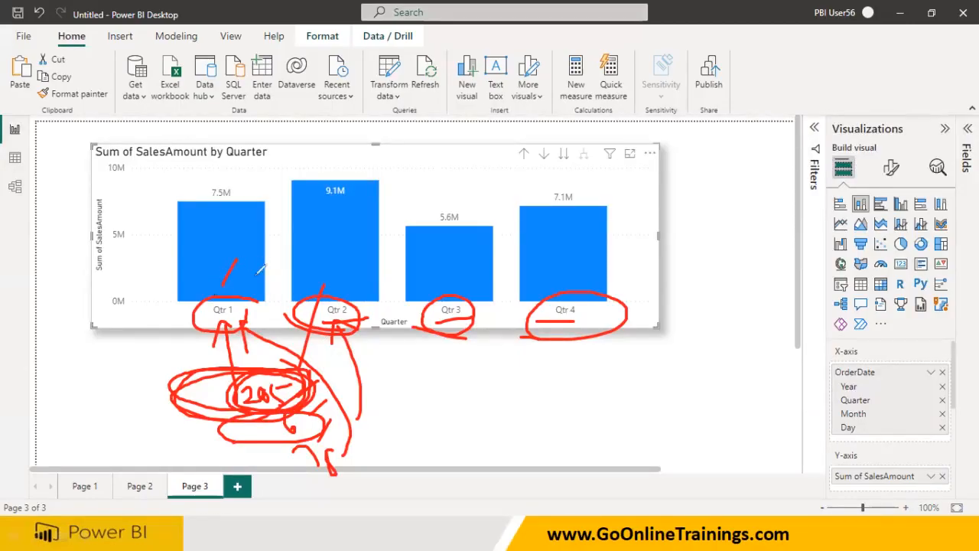
{"action": "key", "text": "e"}
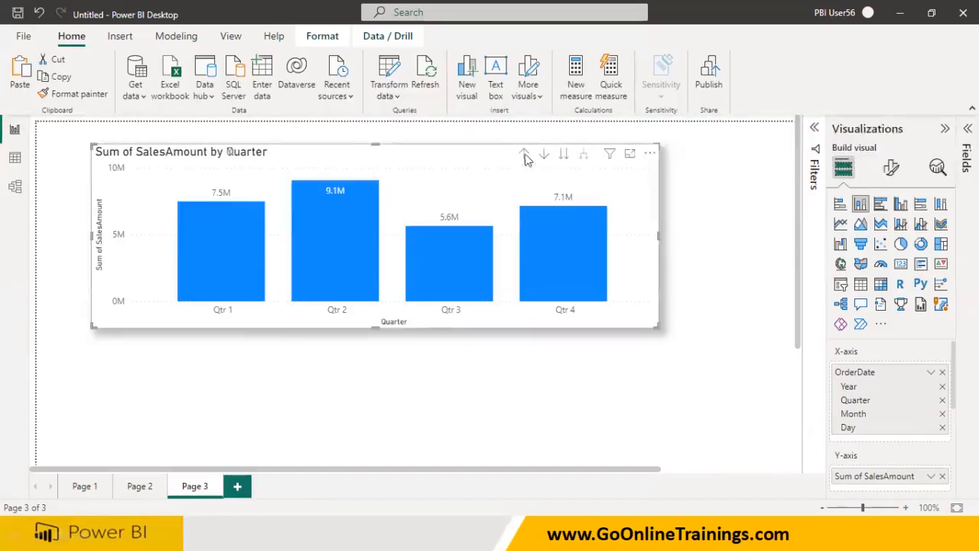
Return the column chart to the Year level and turn on its drill-down mode.
{"action": "left_click", "coordinate": [524, 153]}
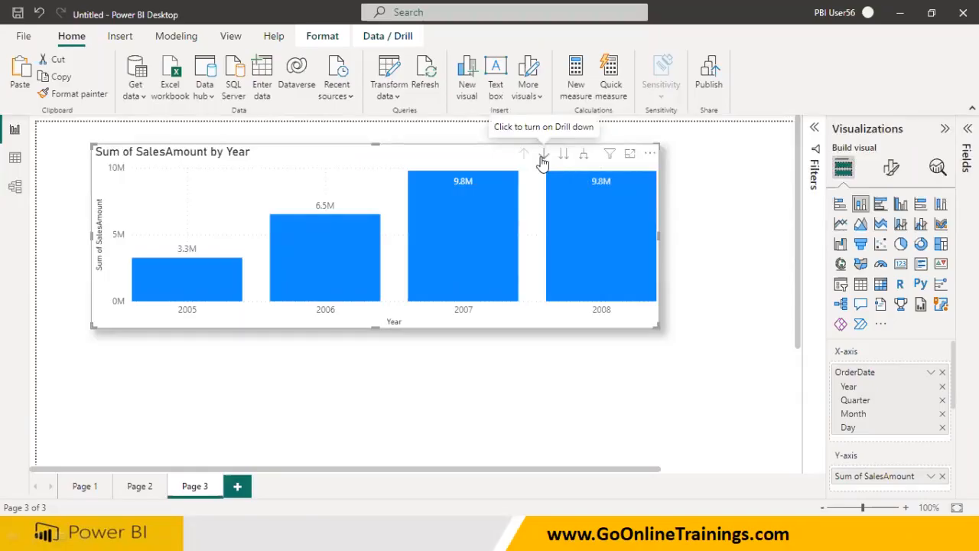
{"action": "key", "text": "super"}
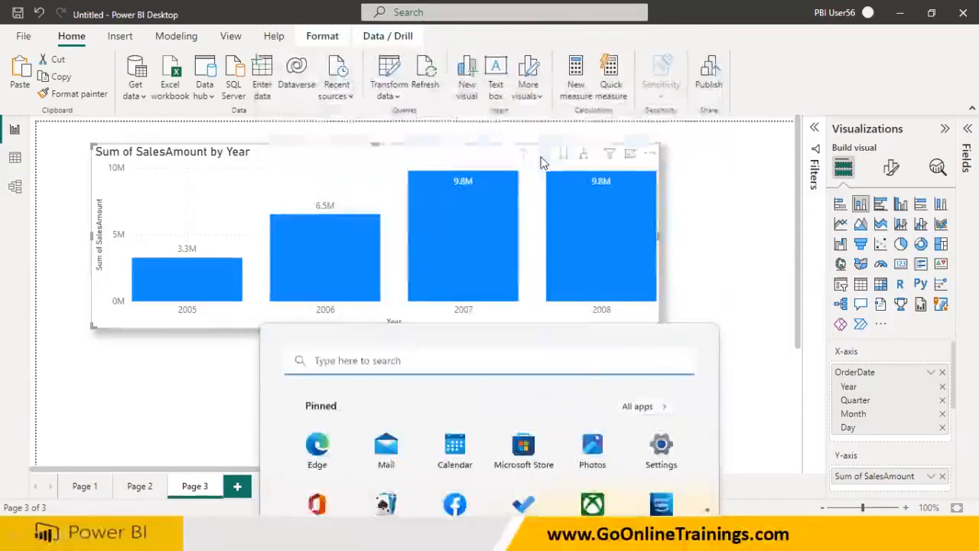
{"action": "left_click", "coordinate": [542, 156]}
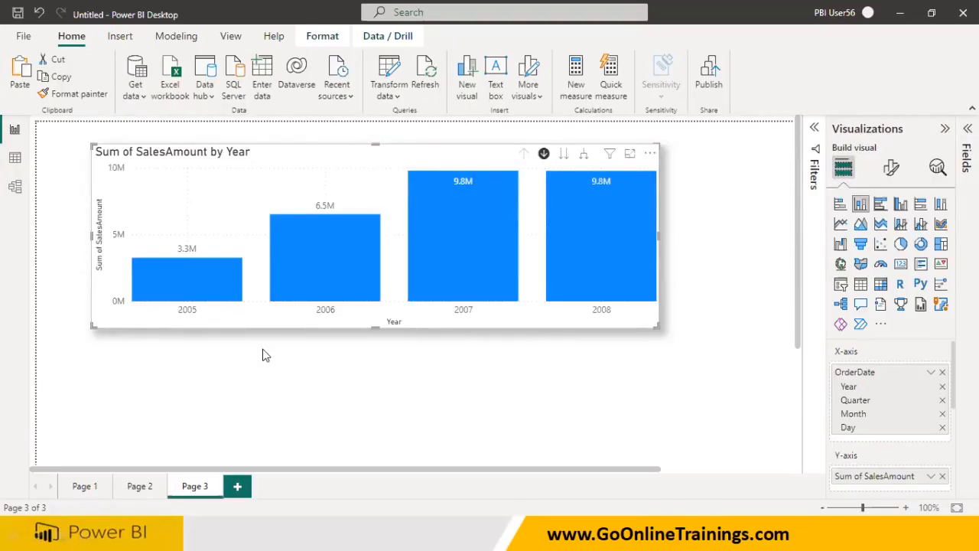
Drill down into 2006 to examine the sales of its individual quarters and drill back up to Year.
{"action": "left_click", "coordinate": [339, 264]}
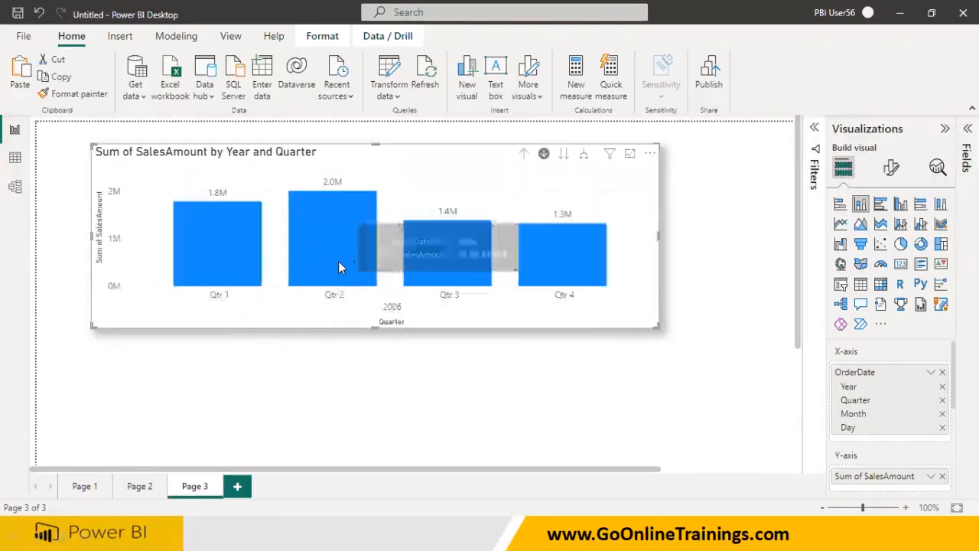
{"action": "mouse_move", "coordinate": [226, 206]}
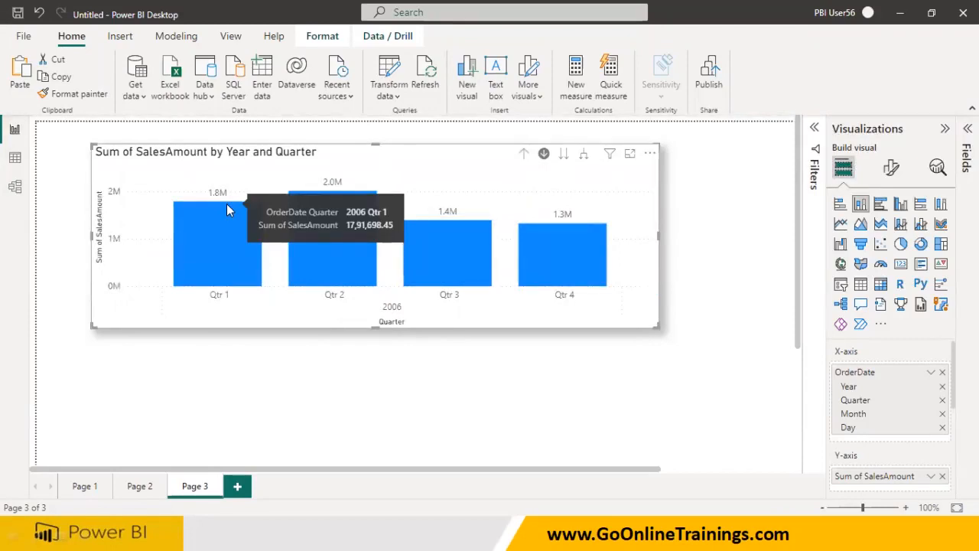
{"action": "mouse_move", "coordinate": [342, 267]}
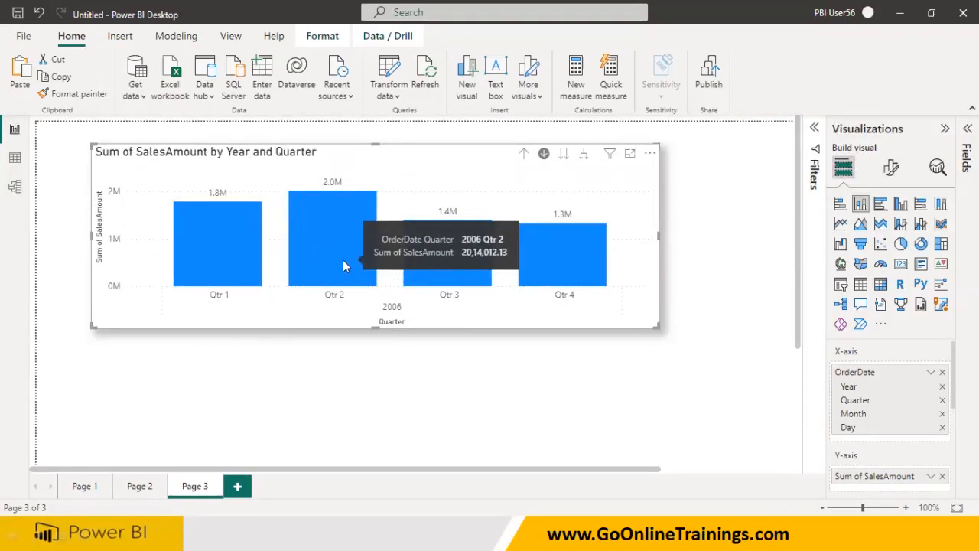
{"action": "left_click", "coordinate": [522, 155]}
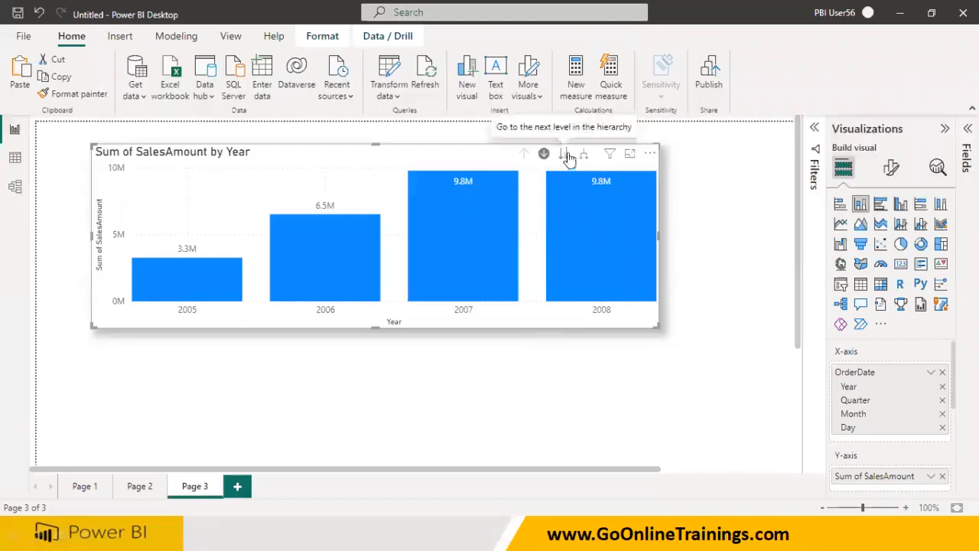
Drill down through 2006, Qtr 1 and January to the daily sales, and drill back up to the Year level.
{"action": "left_click", "coordinate": [346, 259]}
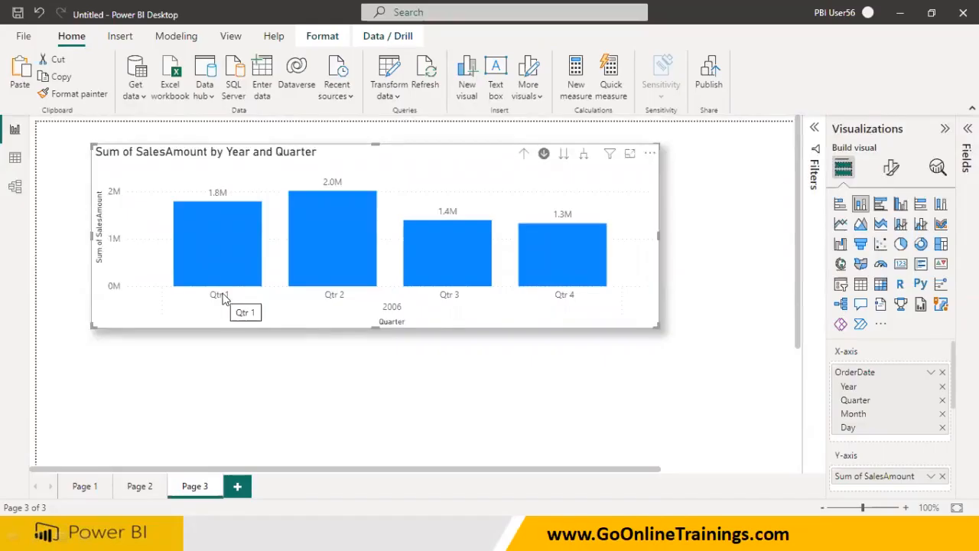
{"action": "left_click", "coordinate": [221, 264]}
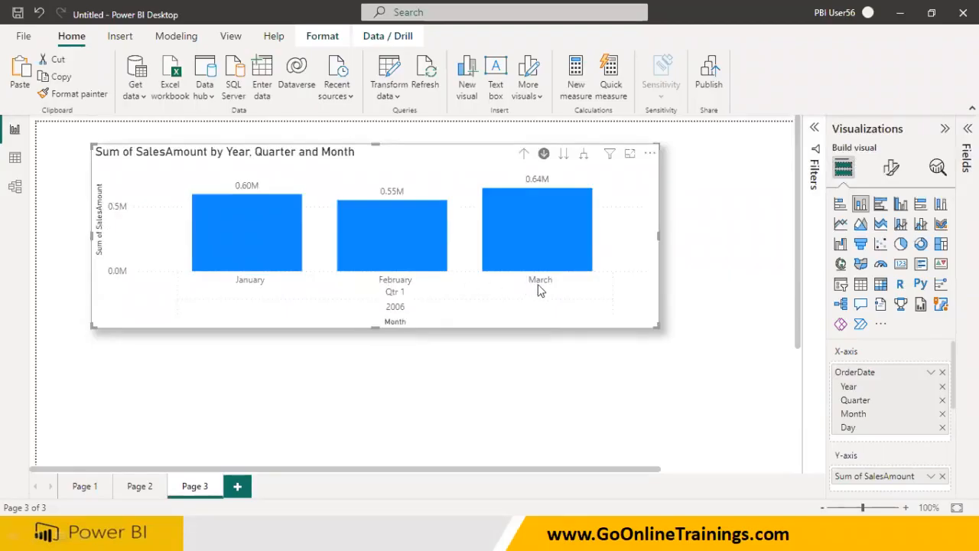
{"action": "left_click", "coordinate": [267, 236]}
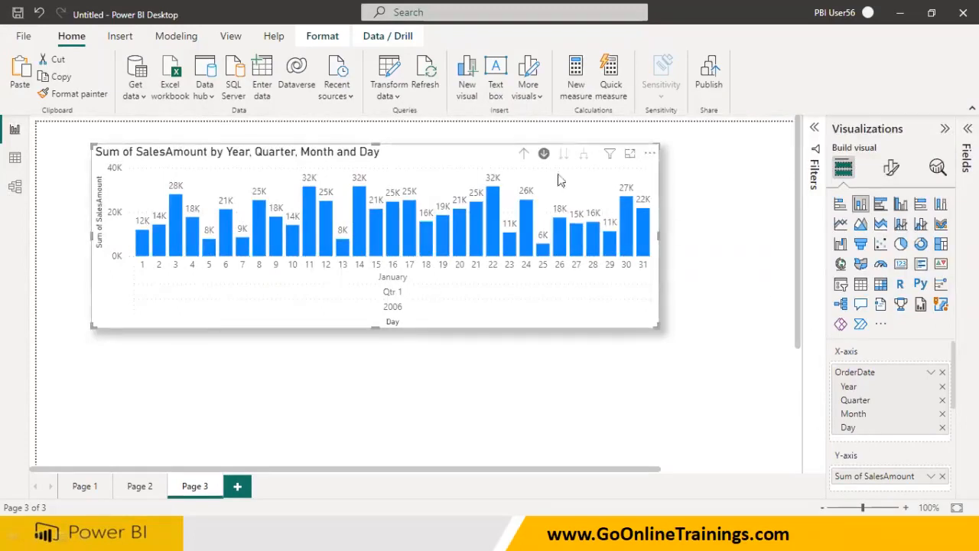
{"action": "left_click", "coordinate": [525, 155]}
{"action": "left_click", "coordinate": [525, 155]}
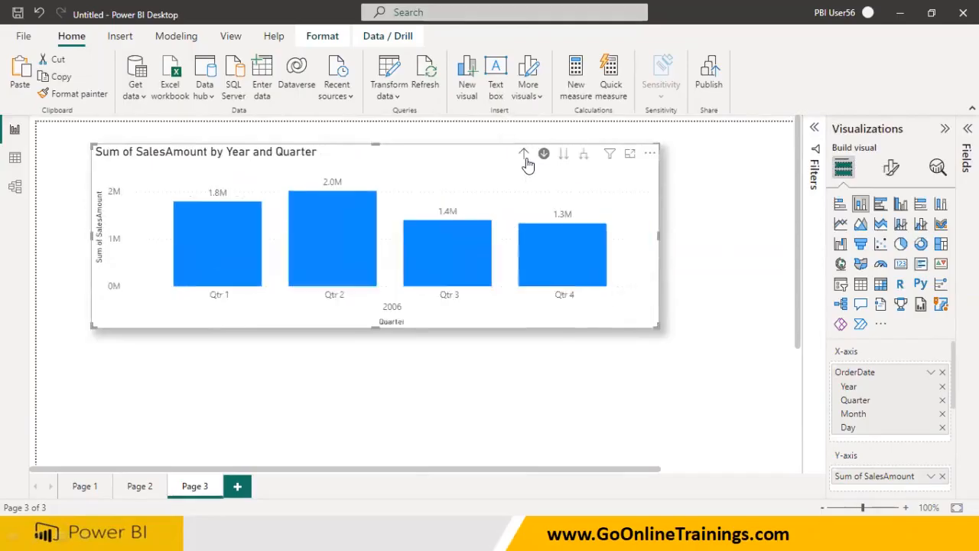
{"action": "left_click", "coordinate": [523, 156]}
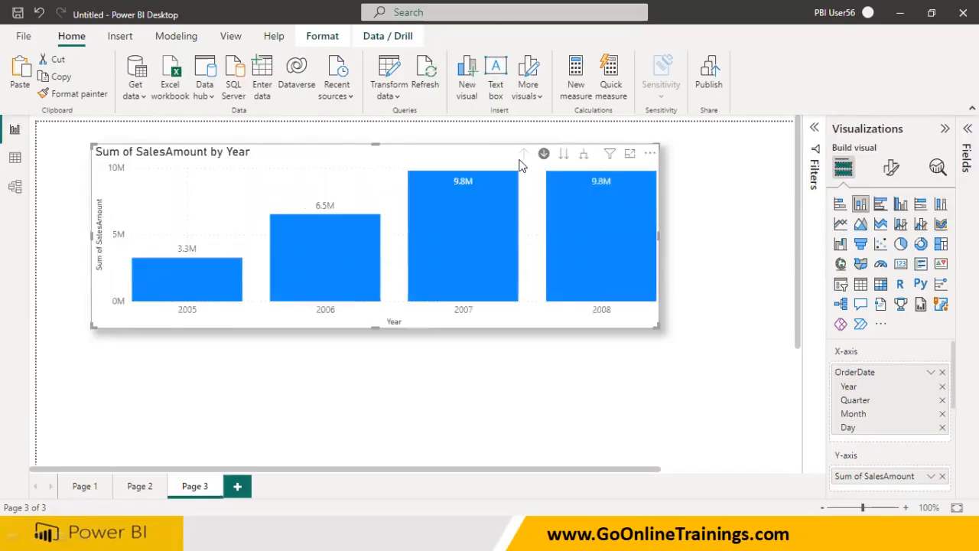
Drill down through 2005, Qtr 3 and September to the daily sales, and drill back up to the Year level.
{"action": "left_click", "coordinate": [192, 277]}
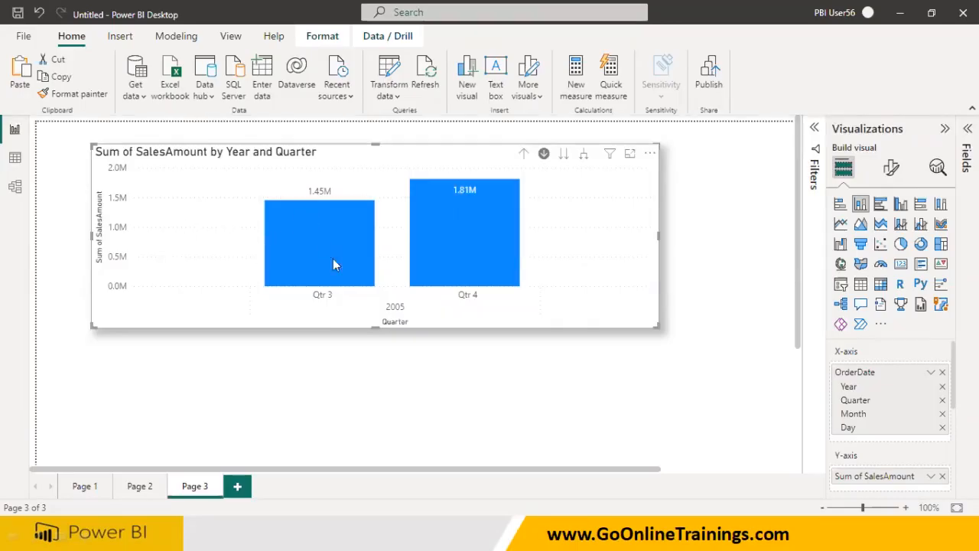
{"action": "left_click", "coordinate": [324, 230]}
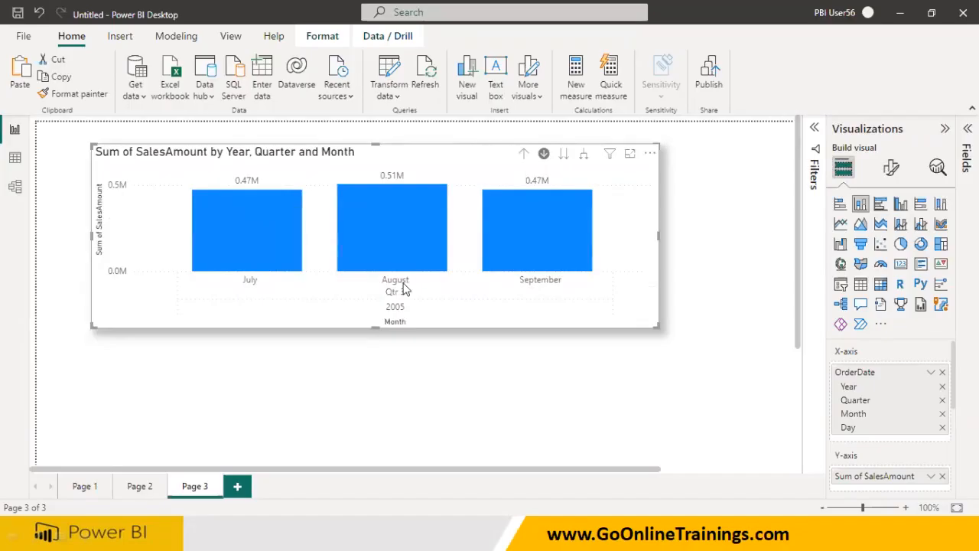
{"action": "left_click", "coordinate": [549, 225]}
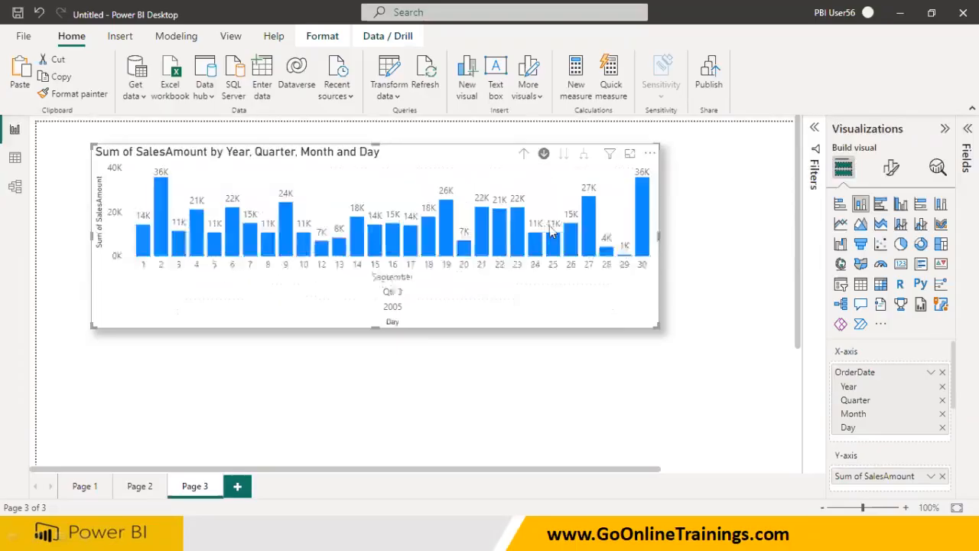
{"action": "left_click", "coordinate": [525, 156]}
{"action": "left_click", "coordinate": [525, 156]}
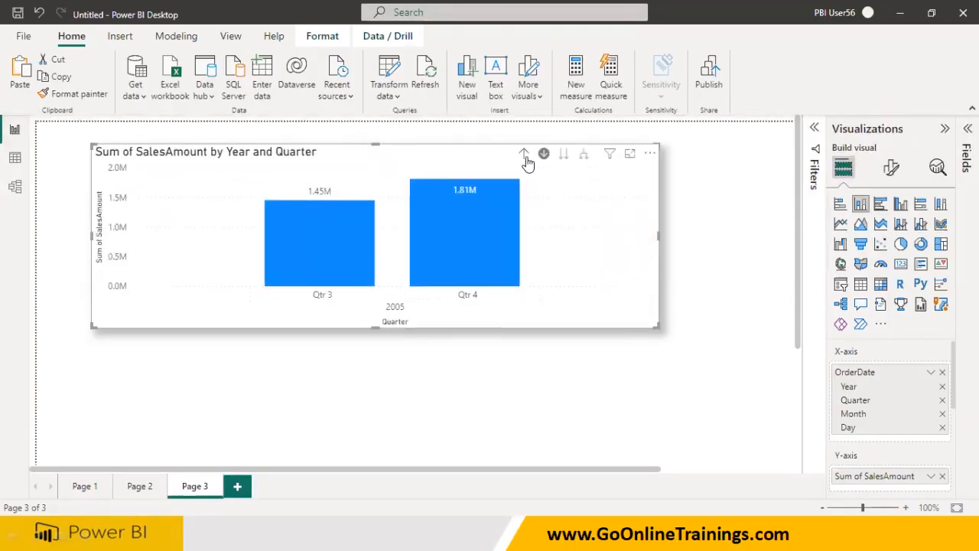
{"action": "left_click", "coordinate": [526, 159]}
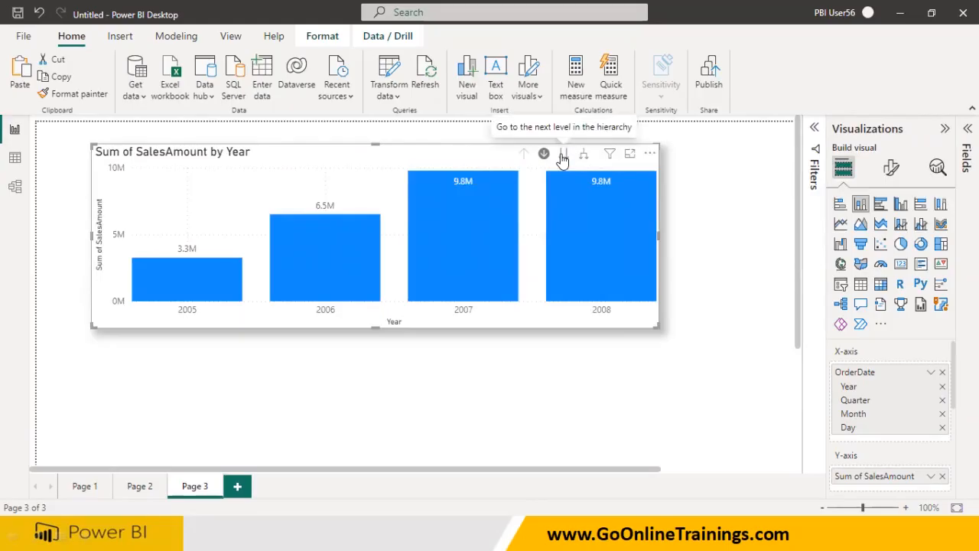
Advance the whole column chart to the Quarter and Month levels of the hierarchy and return it to Year.
{"action": "left_click", "coordinate": [563, 155]}
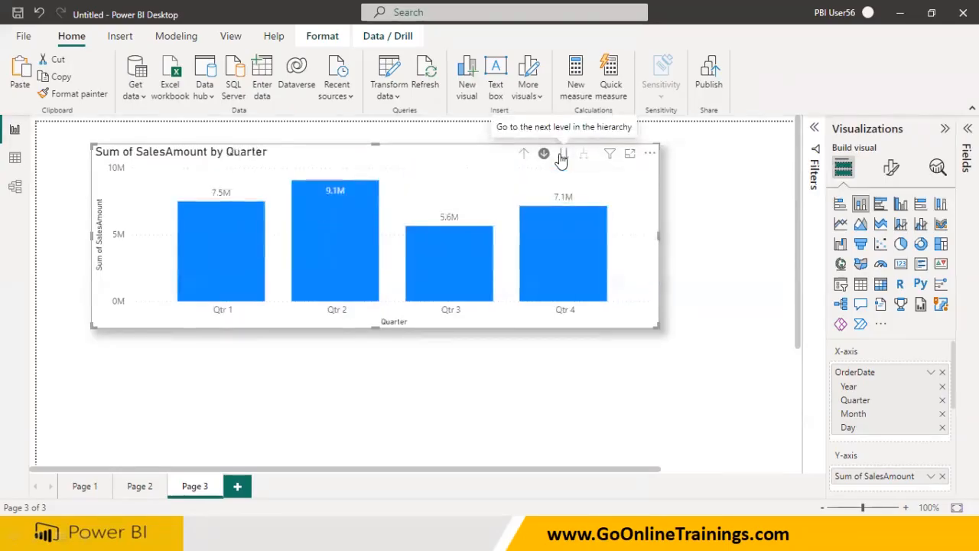
{"action": "left_click", "coordinate": [562, 155]}
{"action": "left_click", "coordinate": [525, 155]}
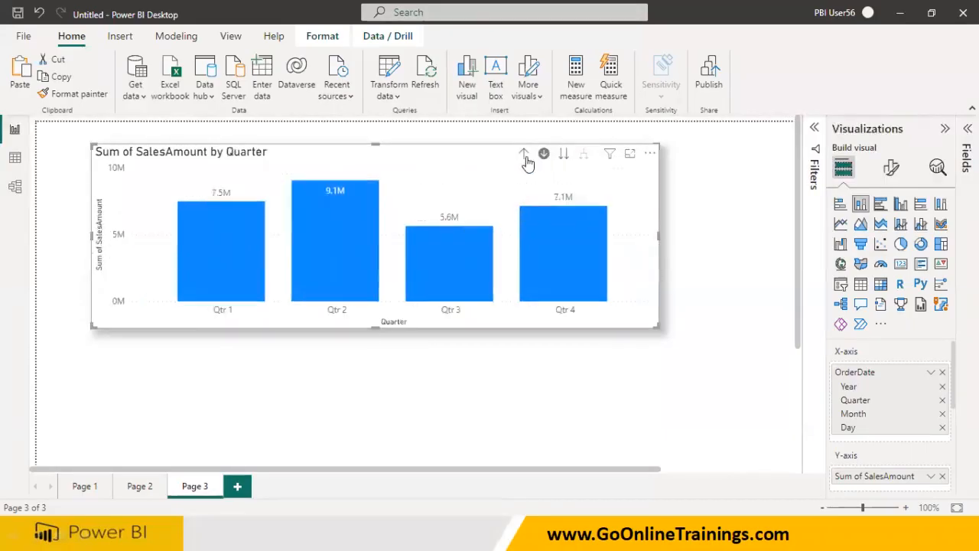
{"action": "left_click", "coordinate": [526, 155]}
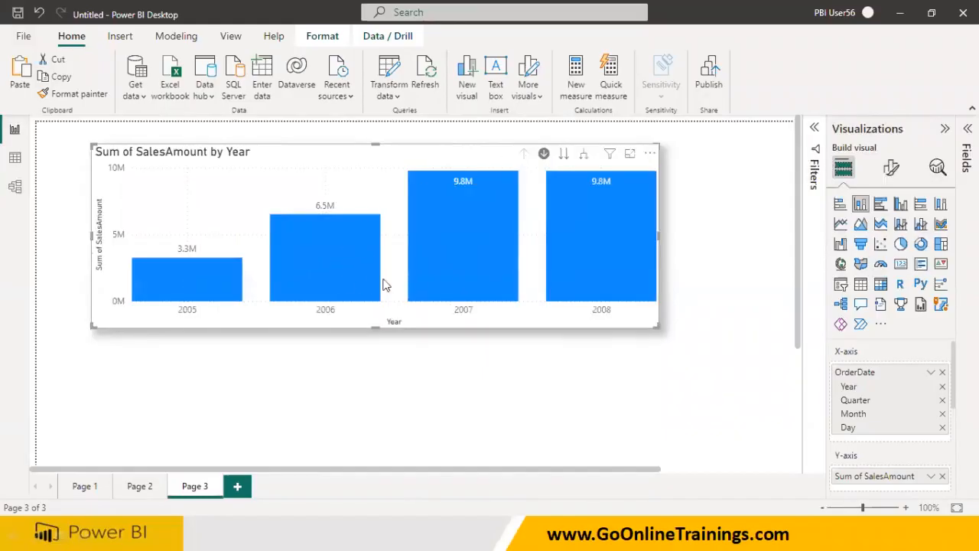
Drill down through 2007, Qtr 3 and August to examine the daily sales.
{"action": "left_click", "coordinate": [473, 252]}
{"action": "left_click", "coordinate": [461, 257]}
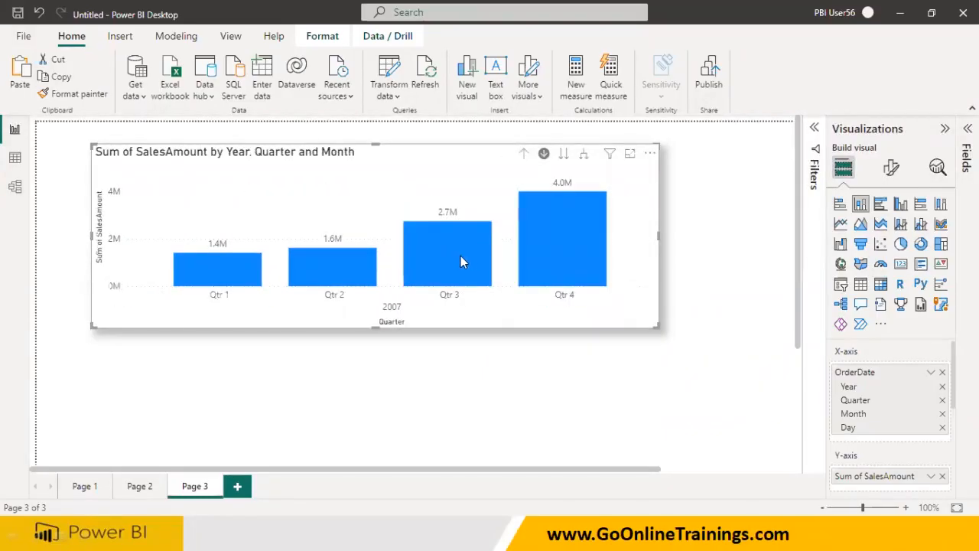
{"action": "left_click", "coordinate": [418, 251]}
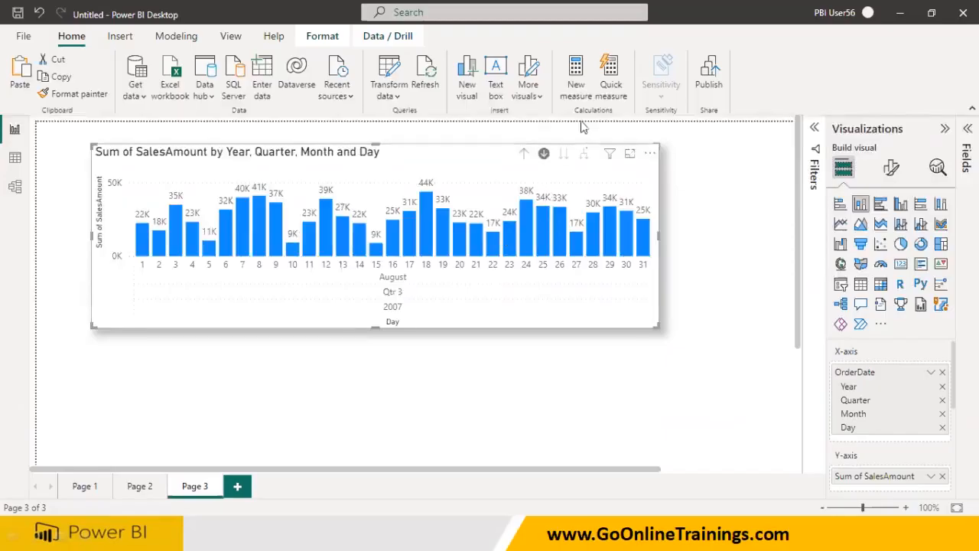
{"action": "mouse_move", "coordinate": [375, 313]}
{"action": "left_mouse_down"}
{"action": "mouse_move", "coordinate": [415, 309]}
{"action": "mouse_move", "coordinate": [432, 291]}
{"action": "mouse_move", "coordinate": [430, 275]}
{"action": "left_mouse_up"}
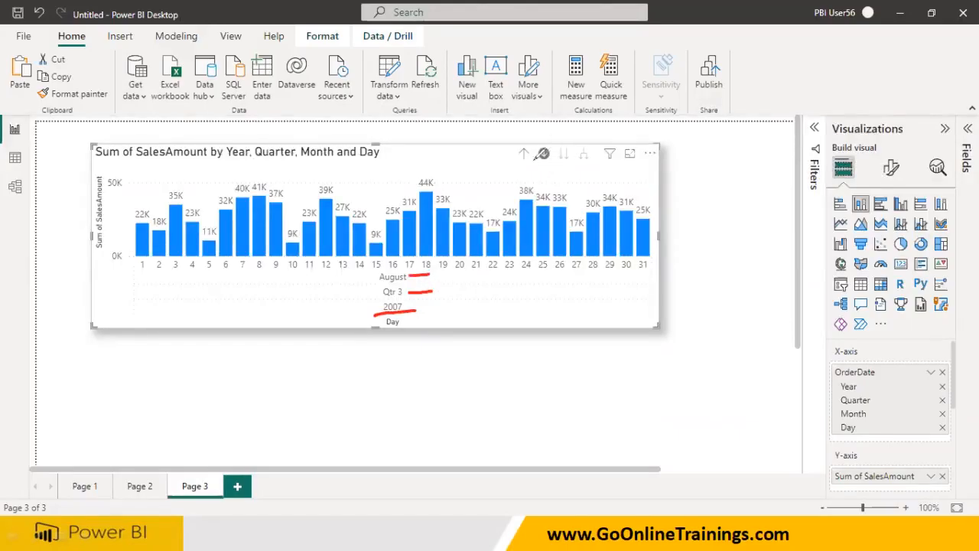
{"action": "mouse_move", "coordinate": [547, 142]}
{"action": "left_mouse_down"}
{"action": "mouse_move", "coordinate": [537, 165]}
{"action": "mouse_move", "coordinate": [552, 139]}
{"action": "left_mouse_up"}
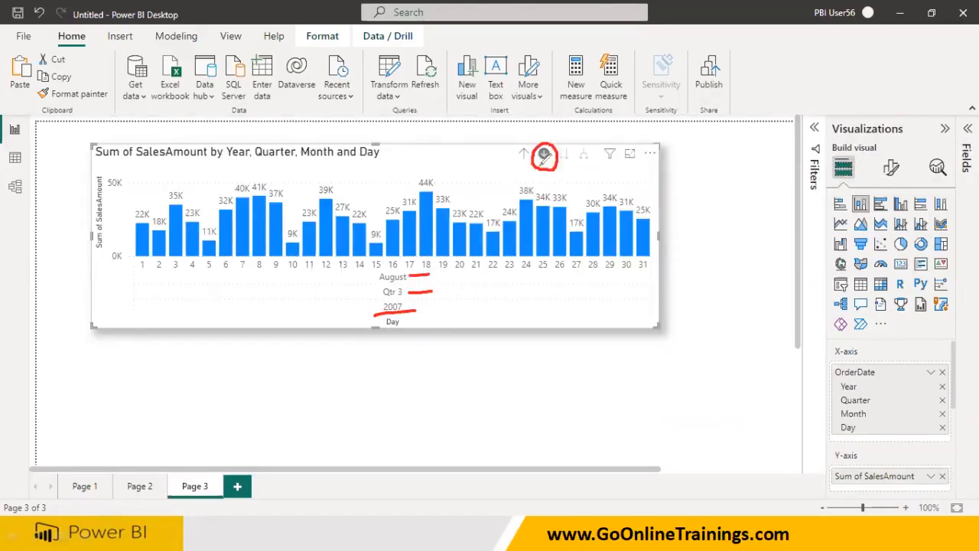
{"action": "key", "text": "e"}
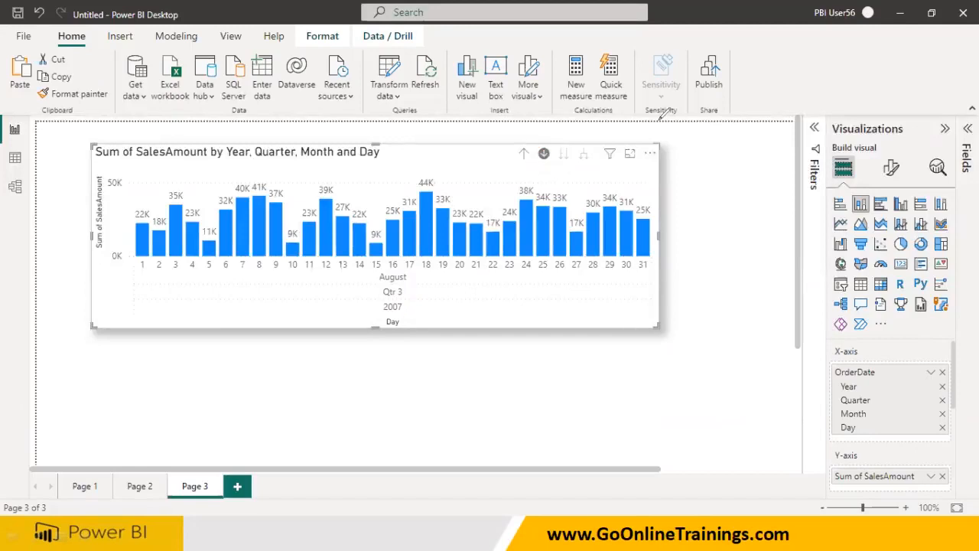
Drill the column chart up from the August 2007 daily sales to the Year level.
{"action": "left_click", "coordinate": [526, 156]}
{"action": "left_click", "coordinate": [526, 156]}
{"action": "left_click", "coordinate": [526, 156]}
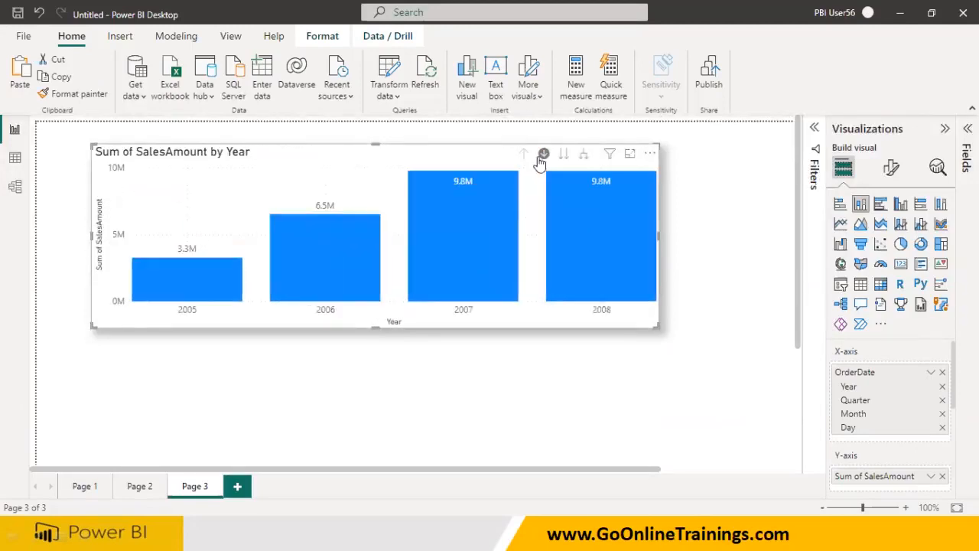
Turn off drill-down mode and highlight the 2008, 2007, 2006 and 2005 columns one after another.
{"action": "left_click", "coordinate": [544, 156]}
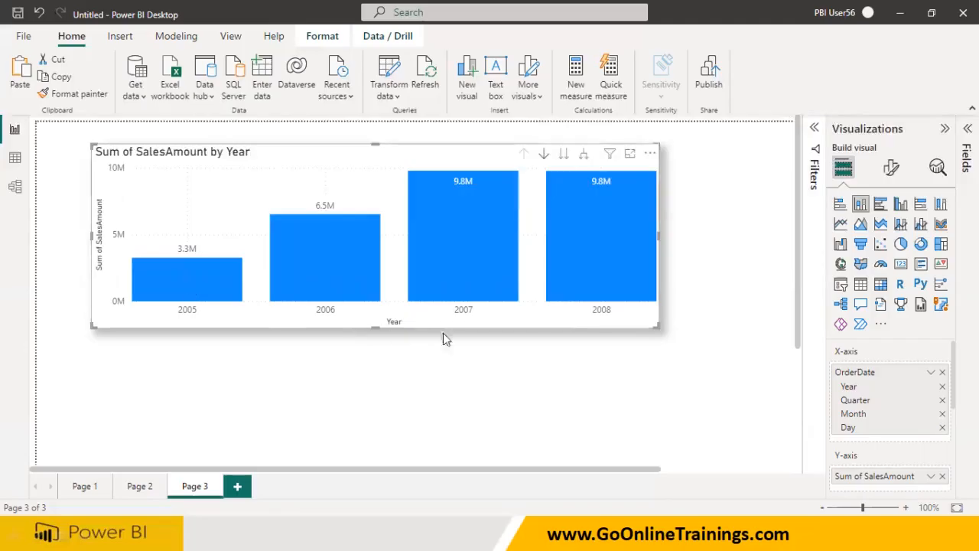
{"action": "left_click", "coordinate": [619, 272]}
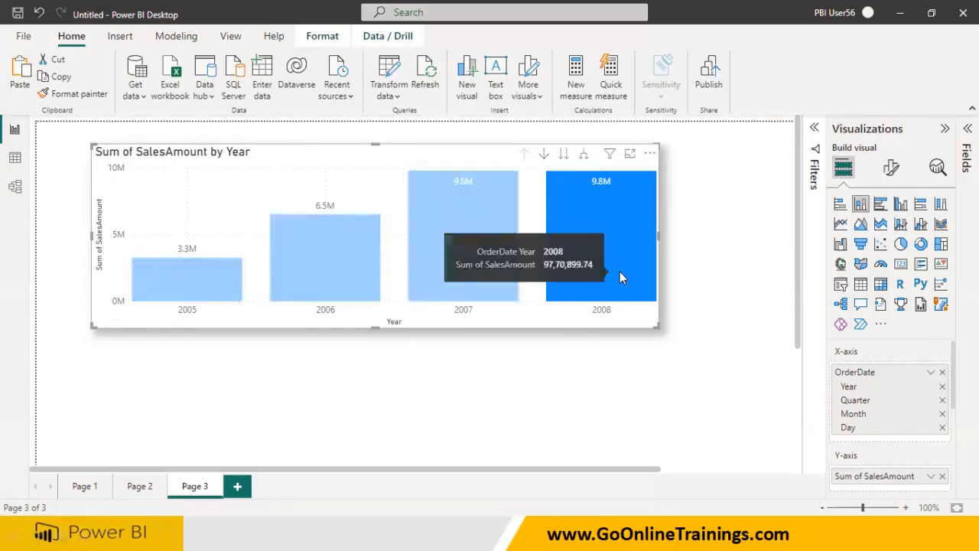
{"action": "left_click", "coordinate": [433, 263]}
{"action": "left_click", "coordinate": [344, 267]}
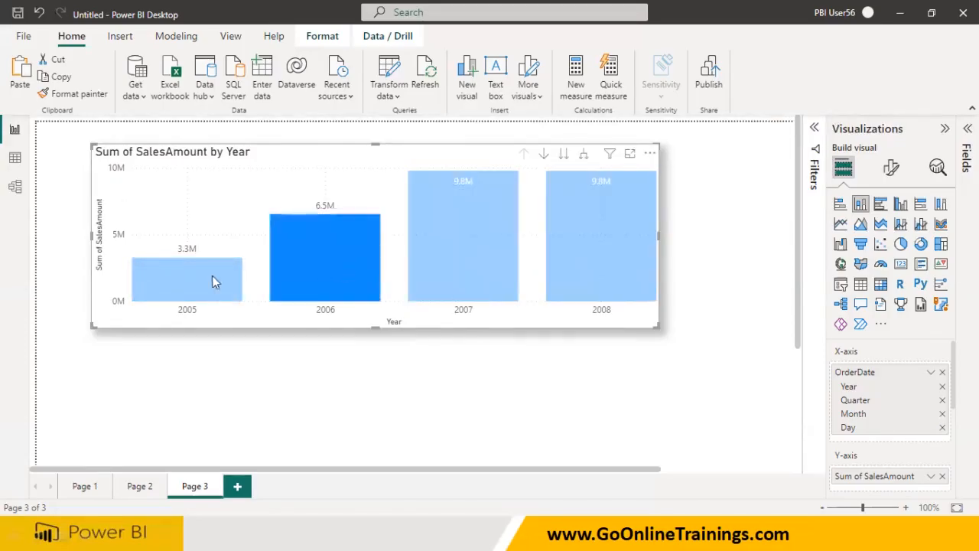
{"action": "left_click", "coordinate": [214, 282]}
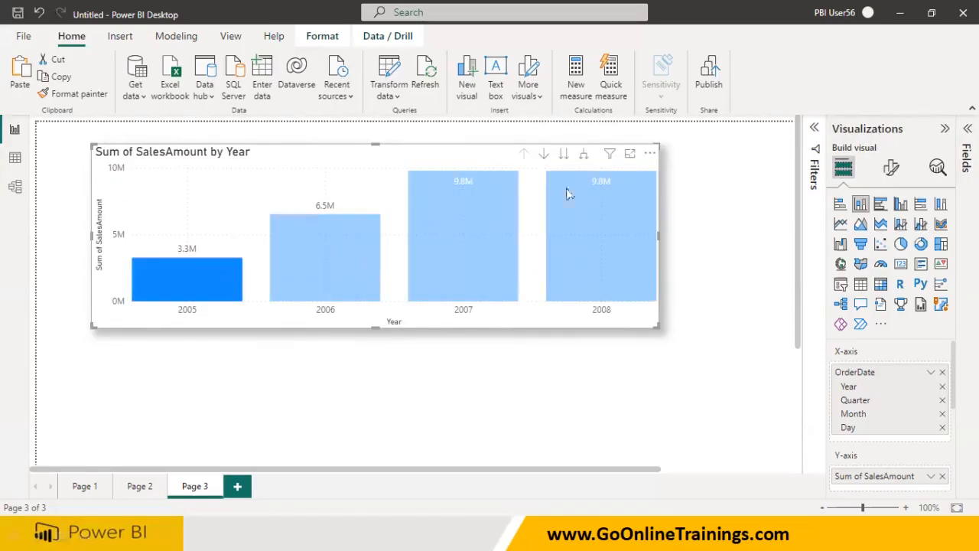
Turn on drill-down mode, drill into the quarters of 2005, and turn the mode off again.
{"action": "left_click", "coordinate": [543, 154]}
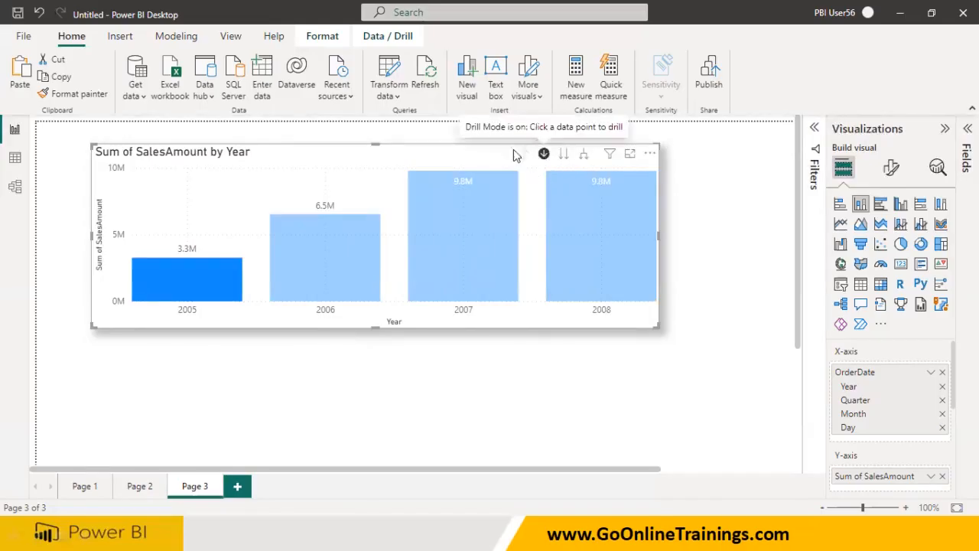
{"action": "left_click", "coordinate": [212, 277]}
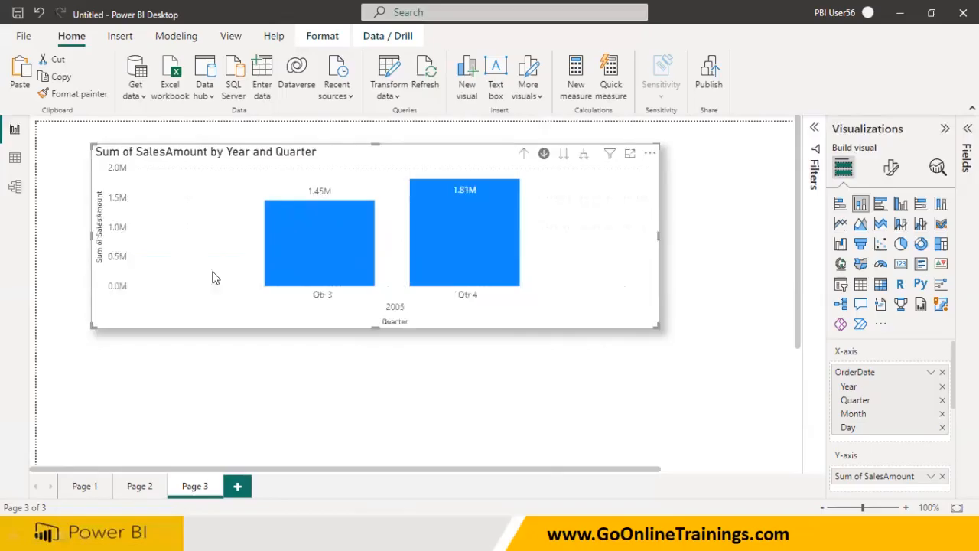
{"action": "left_click", "coordinate": [544, 155]}
Highlight the Qtr 3 and Qtr 4 columns of 2005 alternately, ending on Qtr 4.
{"action": "left_click", "coordinate": [344, 237]}
{"action": "left_click", "coordinate": [480, 256]}
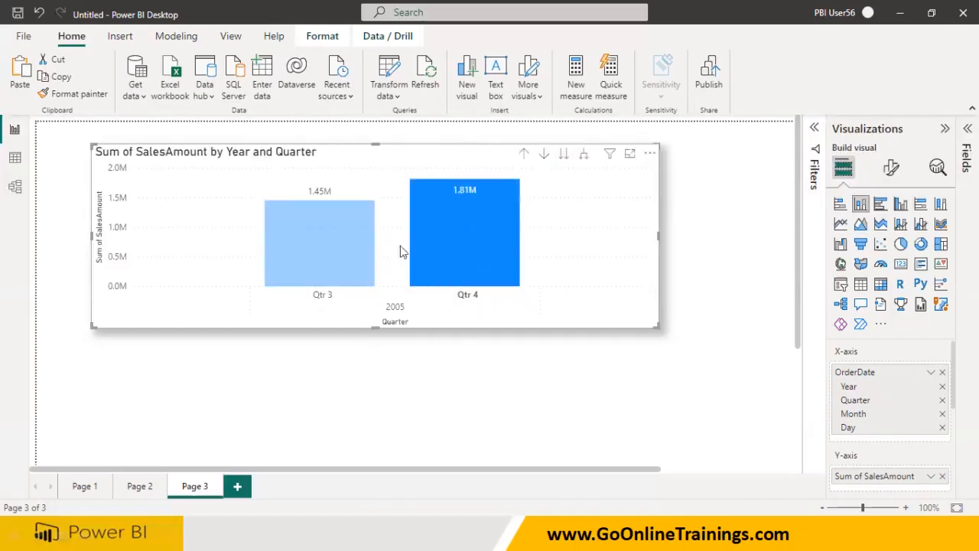
{"action": "left_click", "coordinate": [352, 246]}
{"action": "left_click", "coordinate": [480, 249]}
{"action": "left_click", "coordinate": [345, 255]}
{"action": "left_click", "coordinate": [447, 247]}
{"action": "left_click", "coordinate": [359, 247]}
{"action": "left_click", "coordinate": [455, 253]}
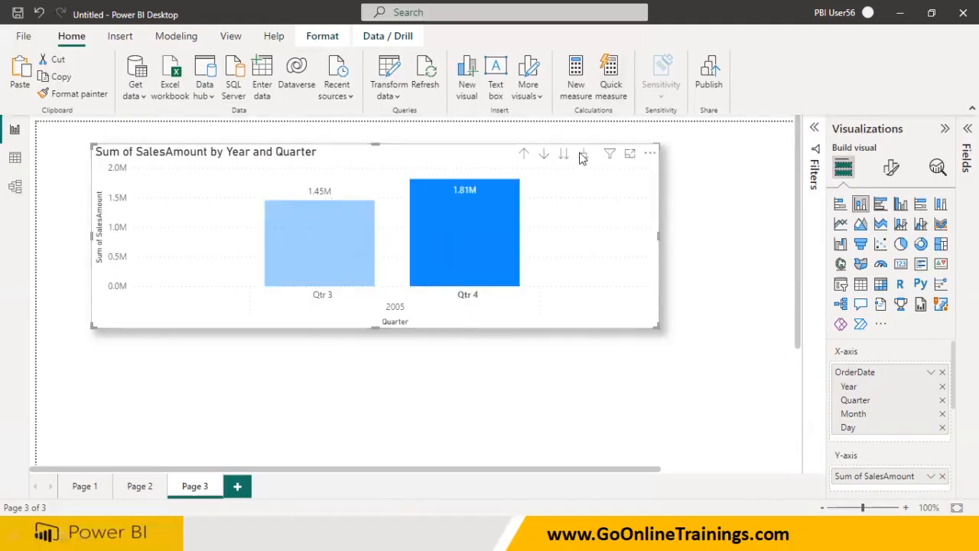
{"action": "mouse_move", "coordinate": [513, 165]}
{"action": "left_mouse_down"}
{"action": "mouse_move", "coordinate": [598, 150]}
{"action": "mouse_move", "coordinate": [603, 169]}
{"action": "mouse_move", "coordinate": [599, 145]}
{"action": "left_mouse_up"}
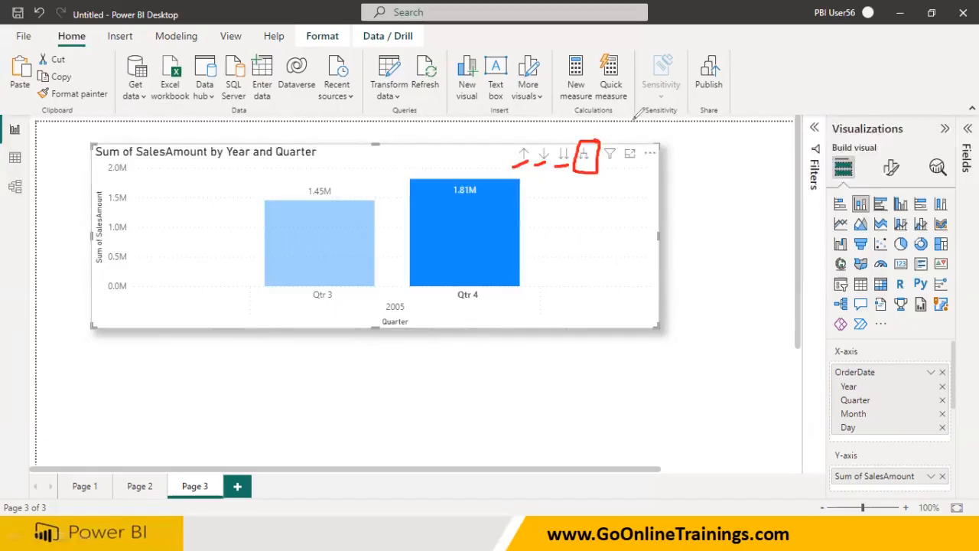
{"action": "key", "text": "e"}
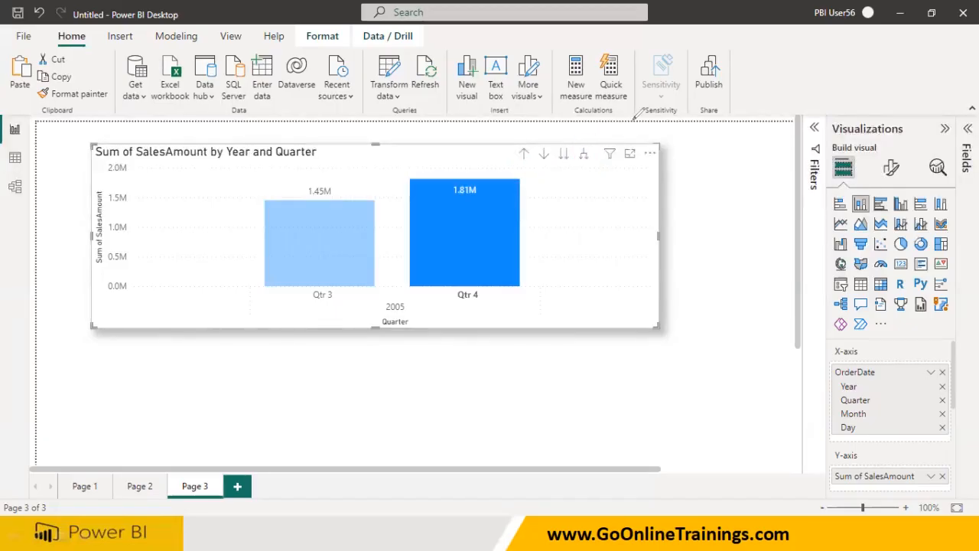
Drill the chart up to Year and clear its column highlighting by switching to Page 2 and back to Page 3.
{"action": "left_click", "coordinate": [523, 155]}
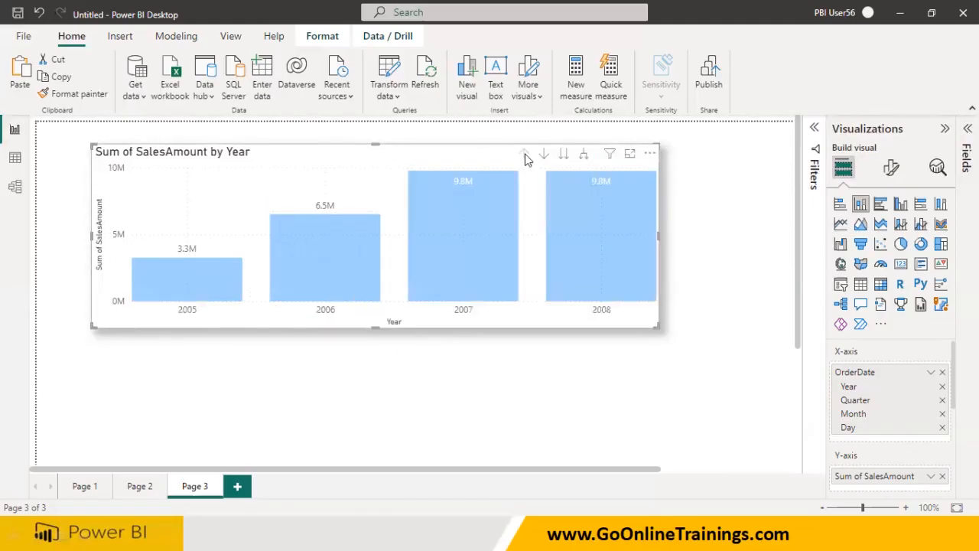
{"action": "left_click", "coordinate": [483, 362]}
{"action": "left_click", "coordinate": [163, 495]}
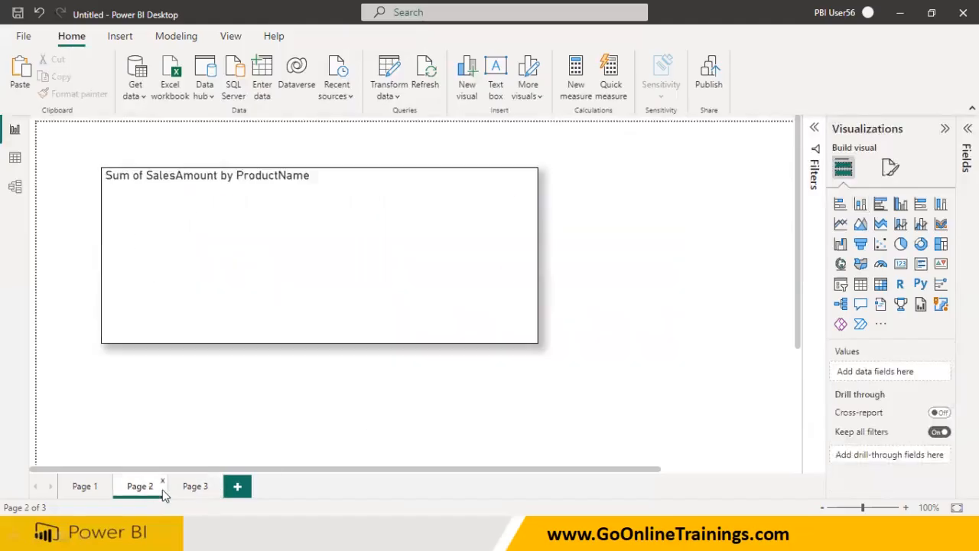
{"action": "left_click", "coordinate": [193, 487]}
Expand all years of the column chart down one level to display quarters grouped by year.
{"action": "mouse_move", "coordinate": [564, 162]}
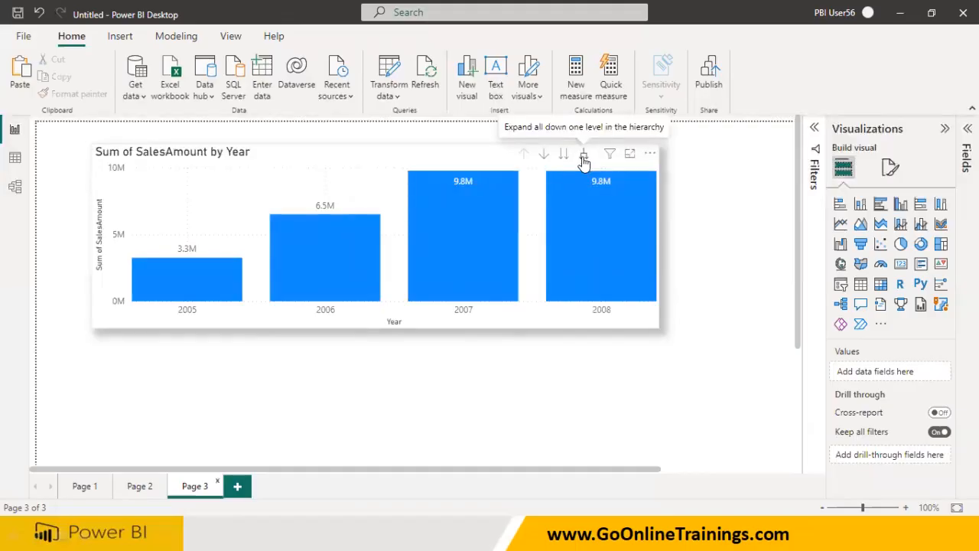
{"action": "left_click", "coordinate": [583, 158]}
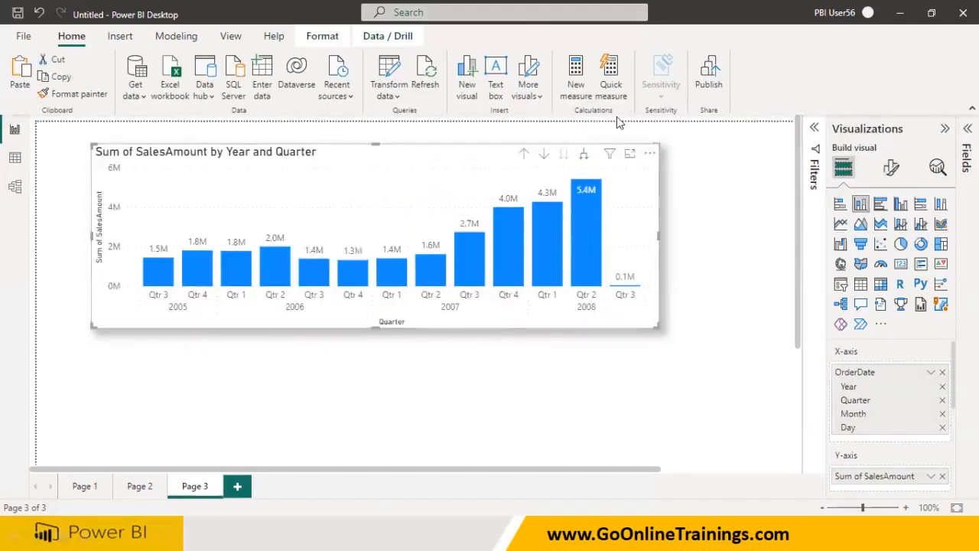
{"action": "mouse_move", "coordinate": [138, 318]}
{"action": "left_mouse_down"}
{"action": "mouse_move", "coordinate": [216, 318]}
{"action": "mouse_move", "coordinate": [208, 273]}
{"action": "left_mouse_up"}
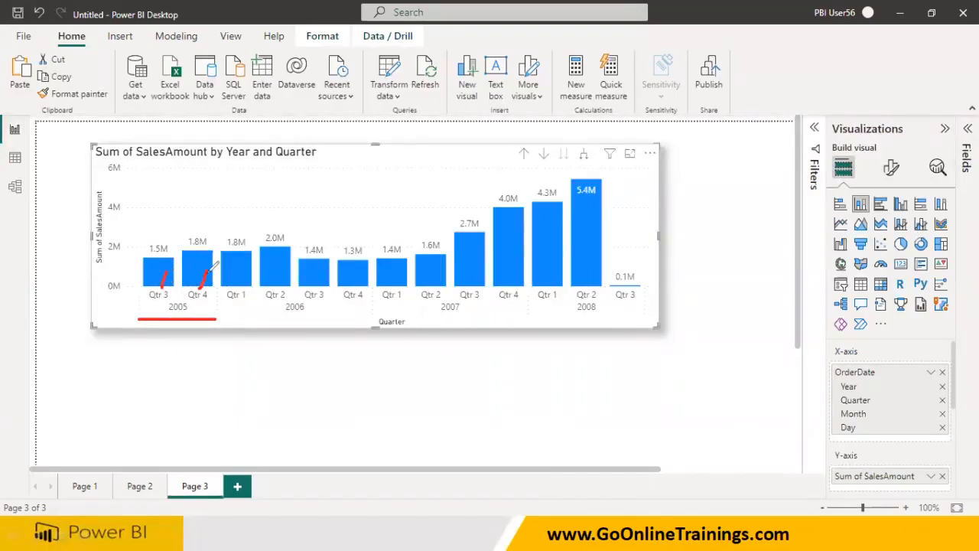
{"action": "left_click_drag", "start_coordinate": [223, 319], "coordinate": [372, 319]}
{"action": "mouse_move", "coordinate": [337, 302]}
{"action": "left_mouse_down"}
{"action": "mouse_move", "coordinate": [272, 292]}
{"action": "mouse_move", "coordinate": [306, 313]}
{"action": "mouse_move", "coordinate": [330, 302]}
{"action": "left_mouse_up"}
{"action": "mouse_move", "coordinate": [163, 309]}
{"action": "left_mouse_down"}
{"action": "mouse_move", "coordinate": [208, 306]}
{"action": "mouse_move", "coordinate": [167, 296]}
{"action": "mouse_move", "coordinate": [168, 313]}
{"action": "left_mouse_up"}
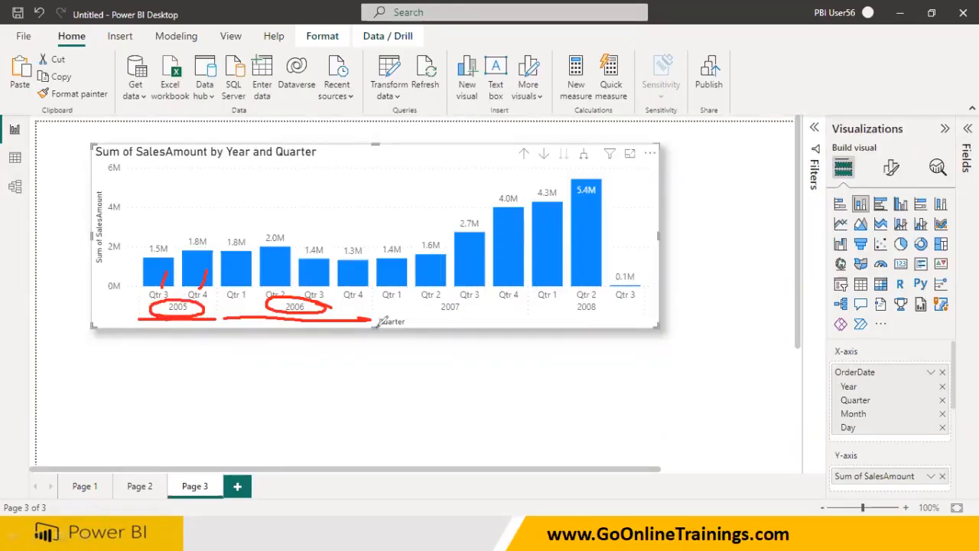
{"action": "left_click_drag", "start_coordinate": [379, 318], "coordinate": [570, 321]}
{"action": "mouse_move", "coordinate": [500, 303]}
{"action": "left_mouse_down"}
{"action": "mouse_move", "coordinate": [420, 301]}
{"action": "mouse_move", "coordinate": [451, 315]}
{"action": "mouse_move", "coordinate": [482, 304]}
{"action": "left_mouse_up"}
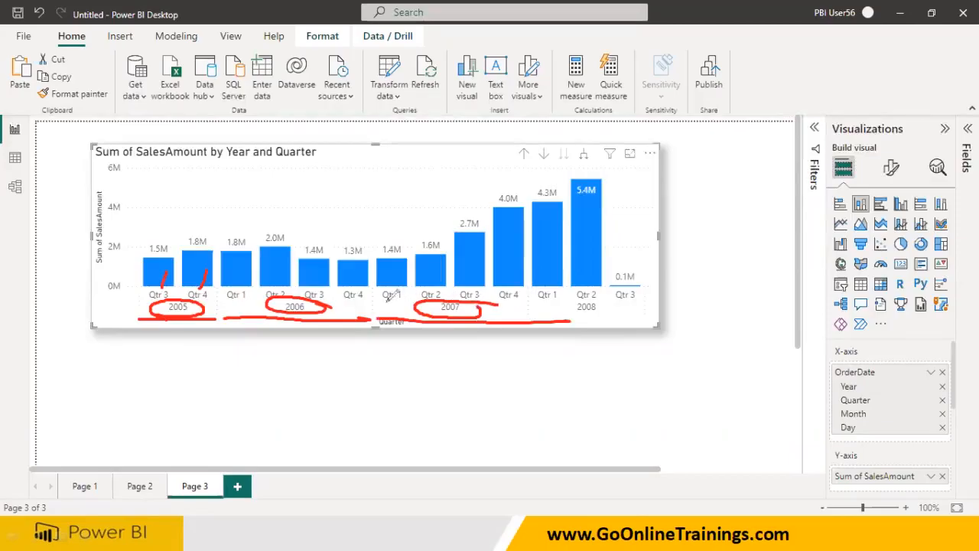
{"action": "left_click_drag", "start_coordinate": [393, 304], "coordinate": [406, 289]}
{"action": "mouse_move", "coordinate": [466, 289]}
{"action": "left_mouse_down"}
{"action": "mouse_move", "coordinate": [478, 277]}
{"action": "mouse_move", "coordinate": [509, 282]}
{"action": "left_mouse_up"}
{"action": "left_click_drag", "start_coordinate": [579, 162], "coordinate": [594, 163]}
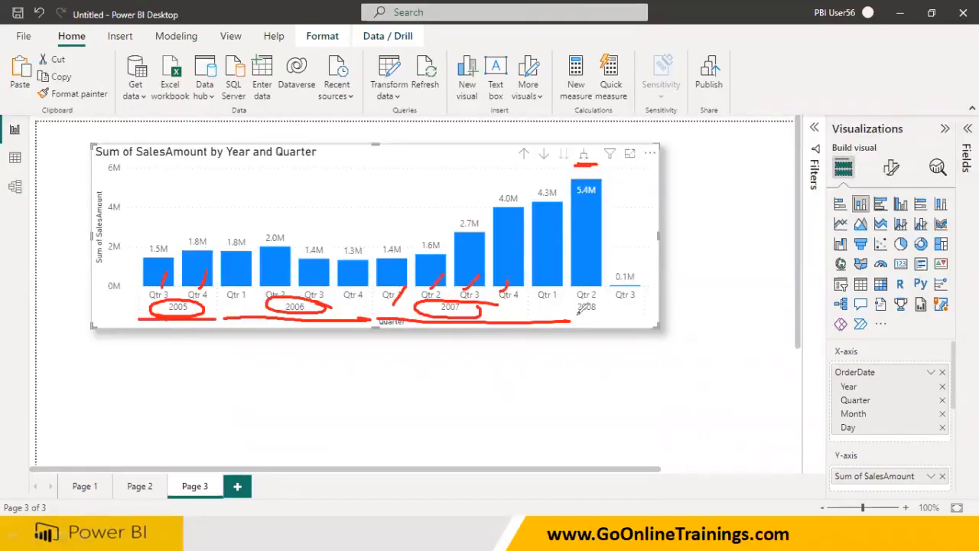
{"action": "left_click_drag", "start_coordinate": [539, 303], "coordinate": [636, 297]}
{"action": "mouse_move", "coordinate": [579, 315]}
{"action": "left_mouse_down"}
{"action": "mouse_move", "coordinate": [596, 313]}
{"action": "mouse_move", "coordinate": [576, 298]}
{"action": "mouse_move", "coordinate": [600, 302]}
{"action": "left_mouse_up"}
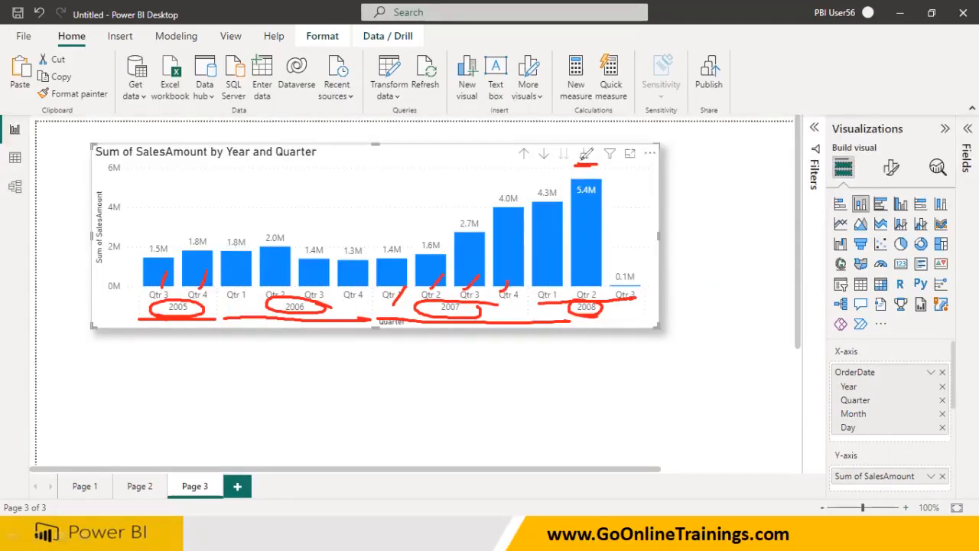
{"action": "key", "text": "Escape"}
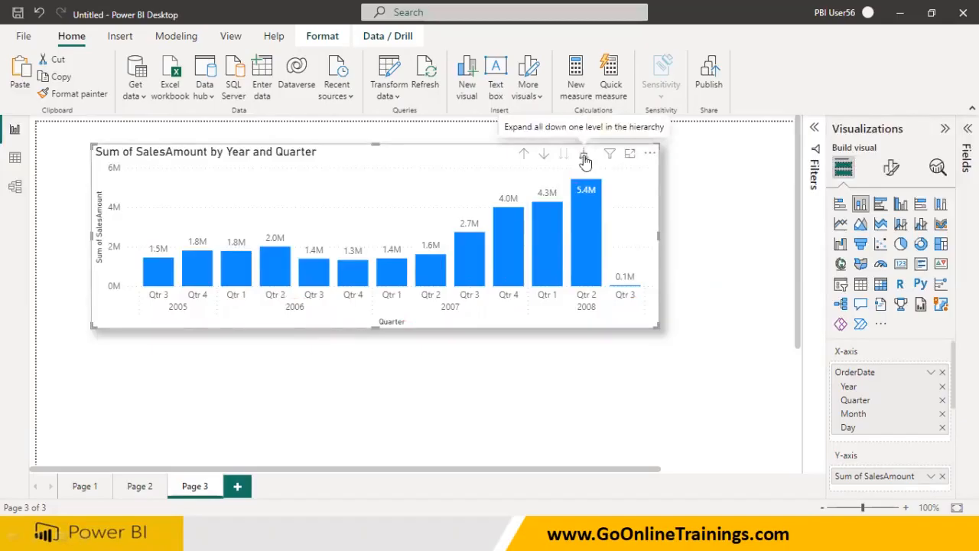
Expand the column chart one more level to display months grouped by quarter and year.
{"action": "left_click", "coordinate": [584, 156]}
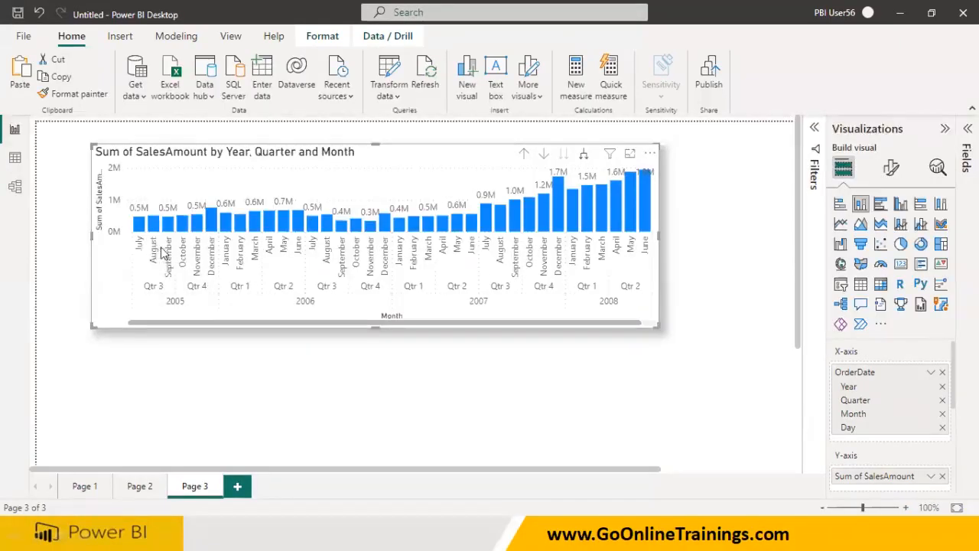
Expand the column chart one more level to days grouped by month, quarter and year, and scan its whole date range.
{"action": "left_click", "coordinate": [582, 155]}
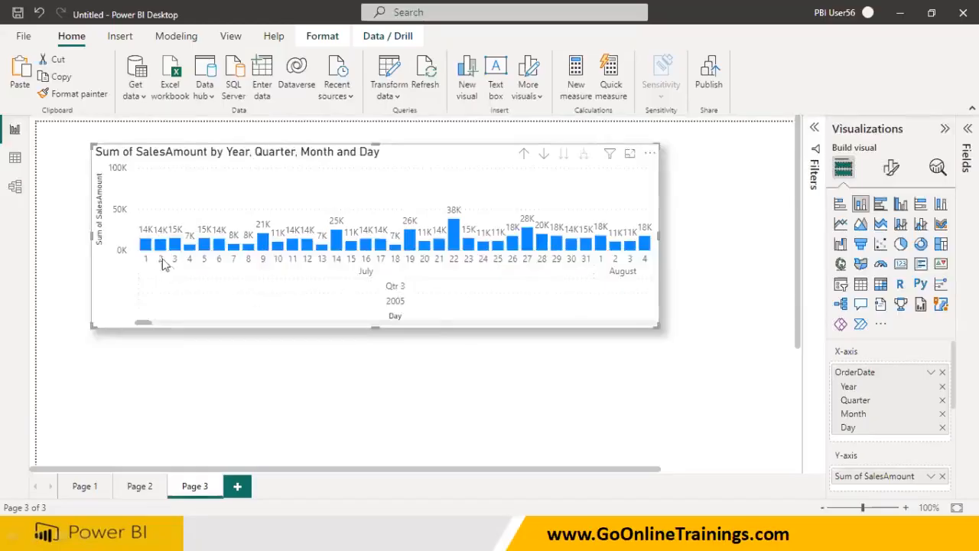
{"action": "left_click_drag", "start_coordinate": [150, 322], "coordinate": [647, 323]}
{"action": "left_click_drag", "start_coordinate": [538, 322], "coordinate": [143, 319]}
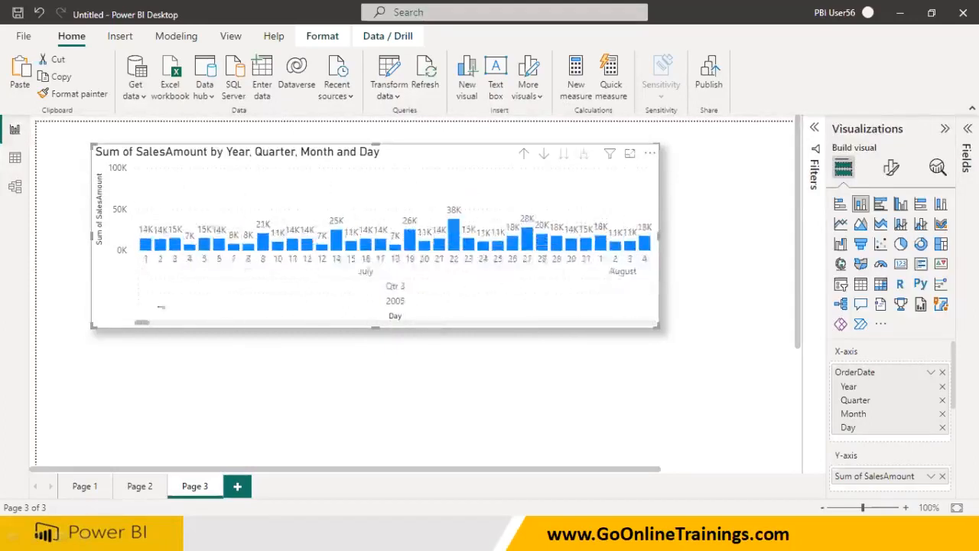
Drill the fully expanded column chart back up to the Year level.
{"action": "left_click", "coordinate": [523, 156]}
{"action": "left_click", "coordinate": [523, 155]}
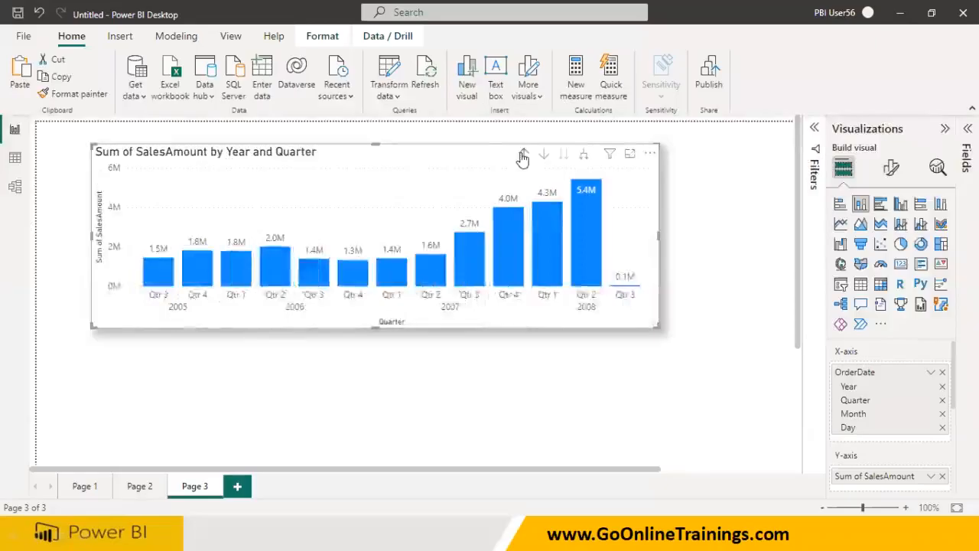
{"action": "left_click", "coordinate": [523, 155]}
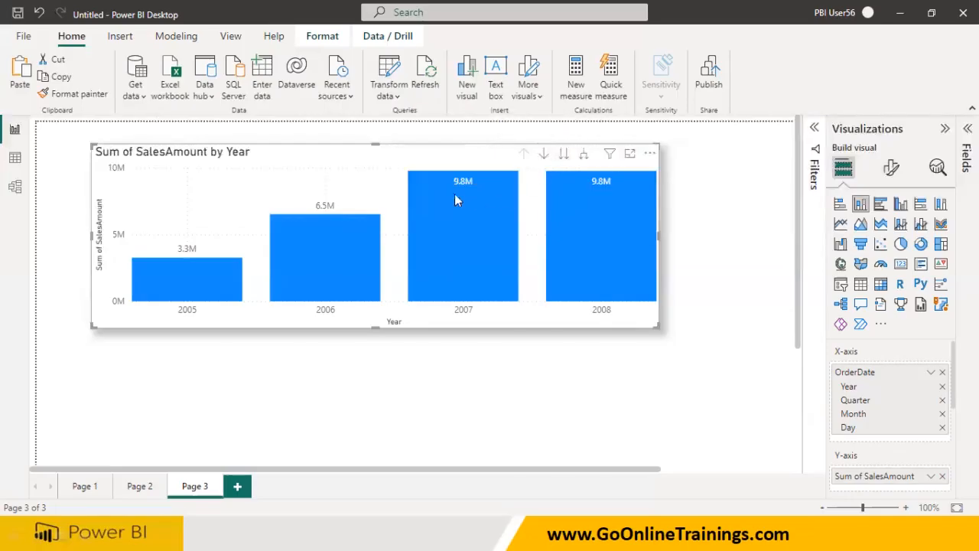
Turn on drill-down mode and drill from 2007 through Qtr 3 into the days of August.
{"action": "left_click", "coordinate": [544, 154]}
{"action": "left_click", "coordinate": [492, 238]}
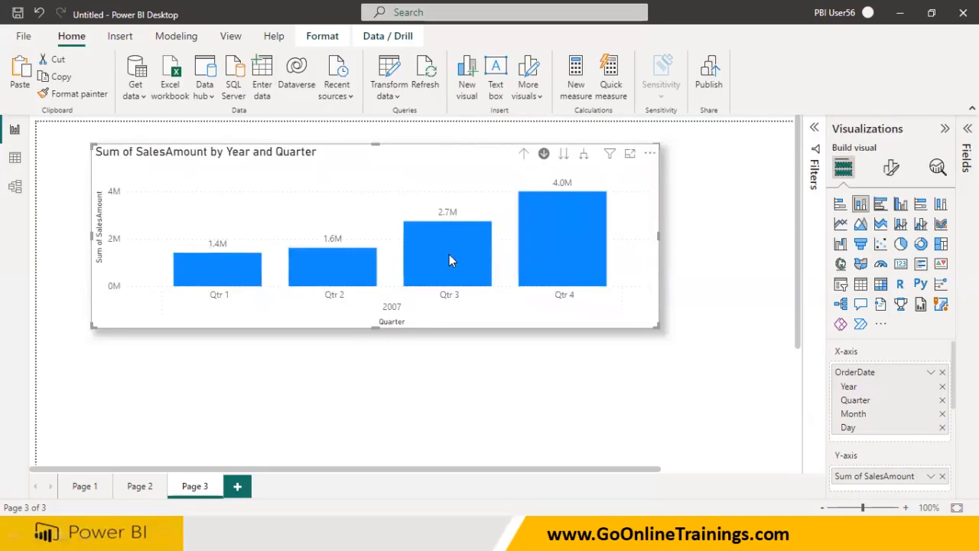
{"action": "left_click", "coordinate": [449, 254]}
{"action": "left_click", "coordinate": [407, 250]}
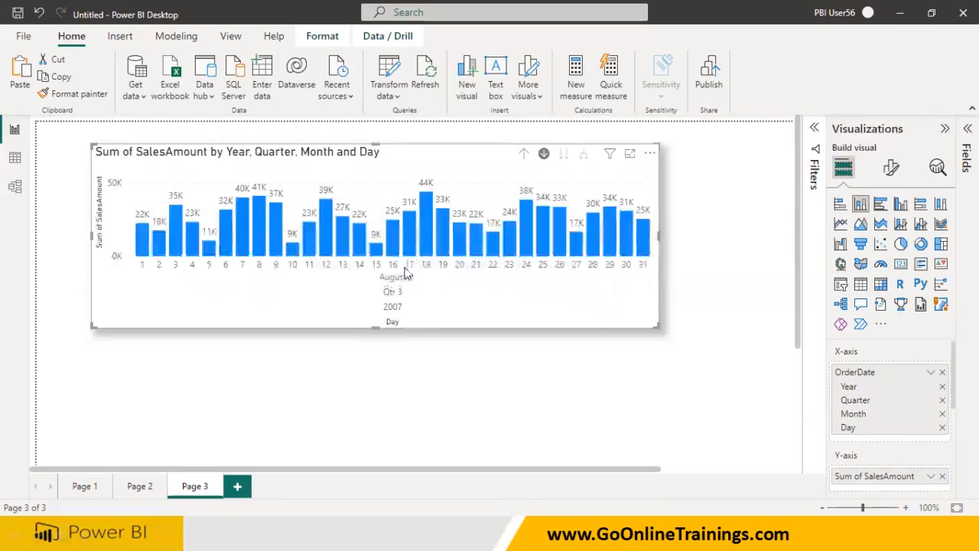
Drill the August 2007 view back up to Year and turn off drill-down mode.
{"action": "left_click", "coordinate": [524, 156]}
{"action": "left_click", "coordinate": [524, 156]}
{"action": "left_click", "coordinate": [524, 156]}
{"action": "left_click", "coordinate": [544, 154]}
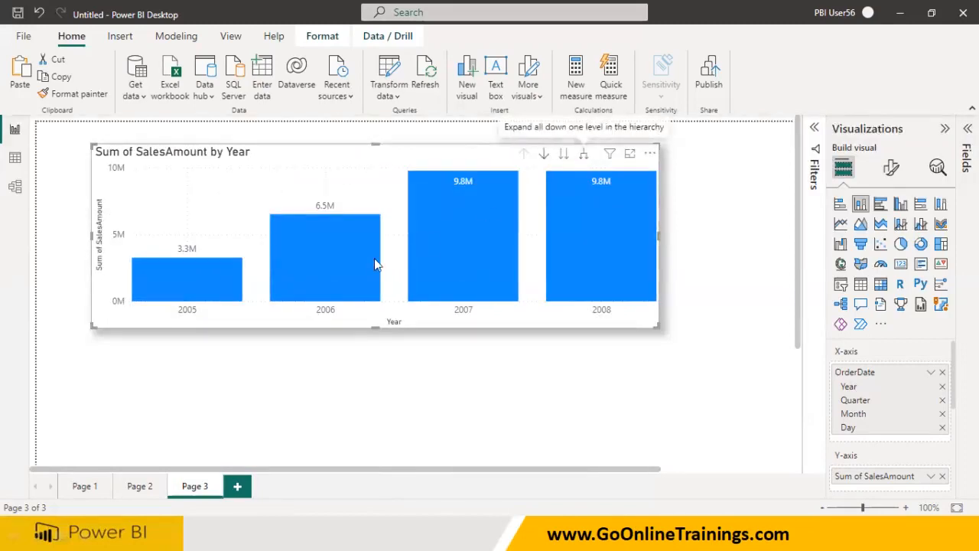
Compare the chart's next-level Quarter view with its expand-all Year and Quarter view, returning to Year after each.
{"action": "left_click", "coordinate": [563, 158]}
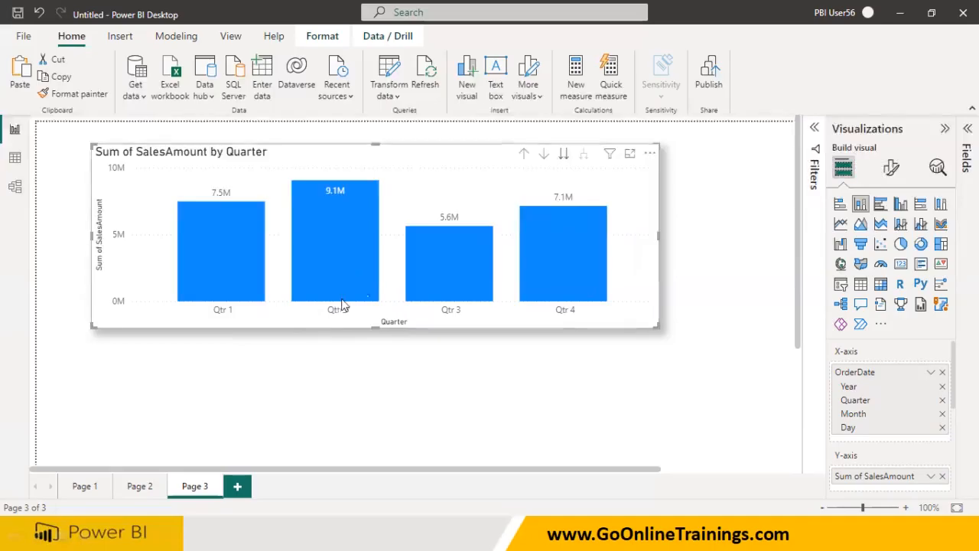
{"action": "left_click", "coordinate": [524, 154]}
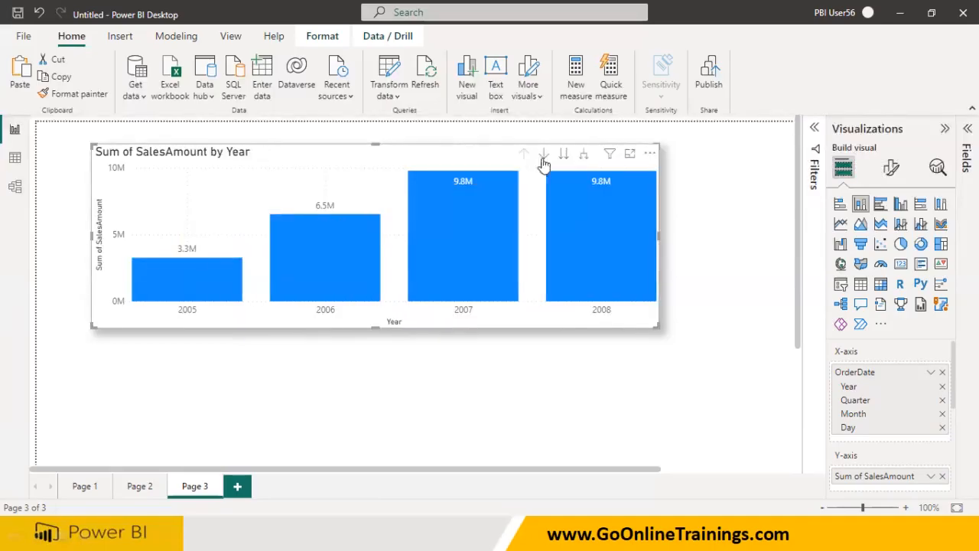
{"action": "left_click", "coordinate": [583, 156]}
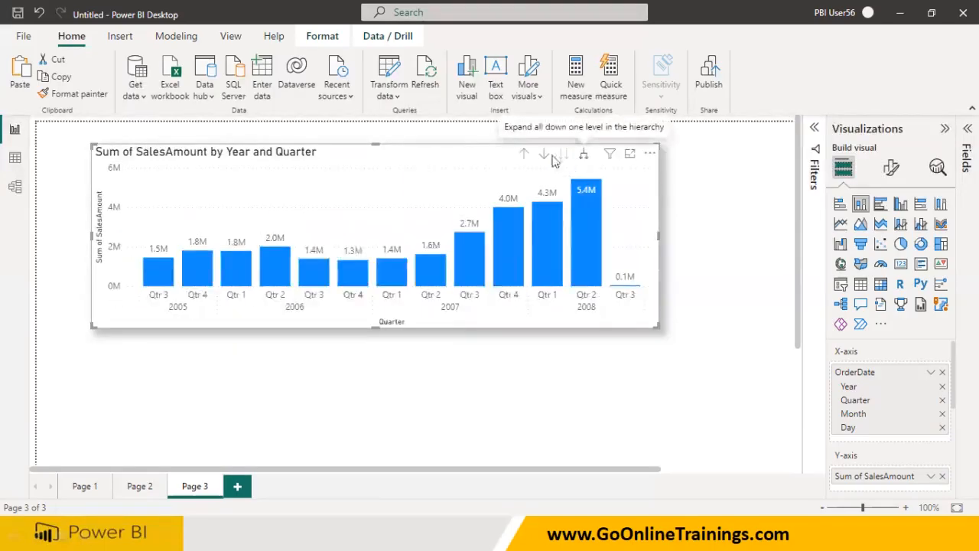
{"action": "left_click", "coordinate": [524, 155]}
Drill down into the 2005 column to show only its quarters, and turn drill-down mode off again.
{"action": "left_click", "coordinate": [542, 154]}
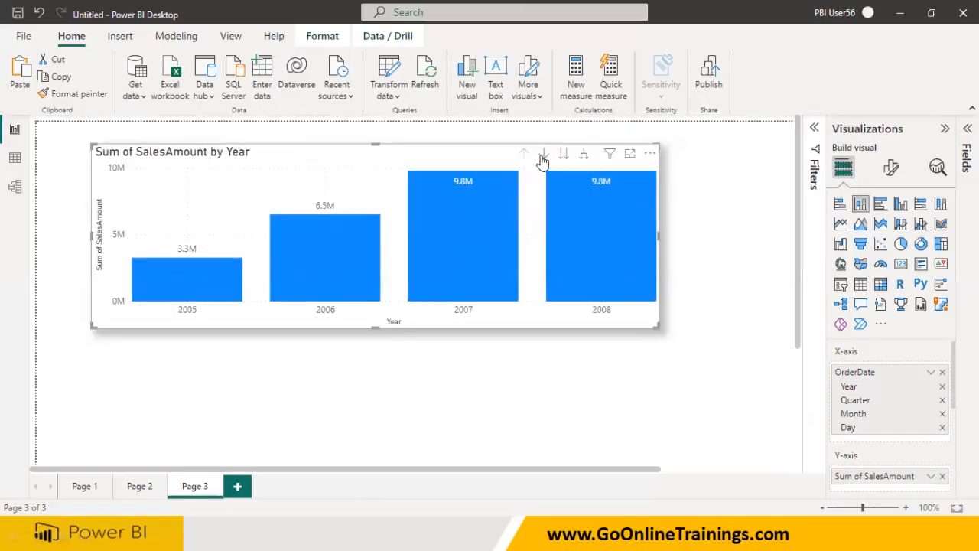
{"action": "left_click", "coordinate": [203, 280]}
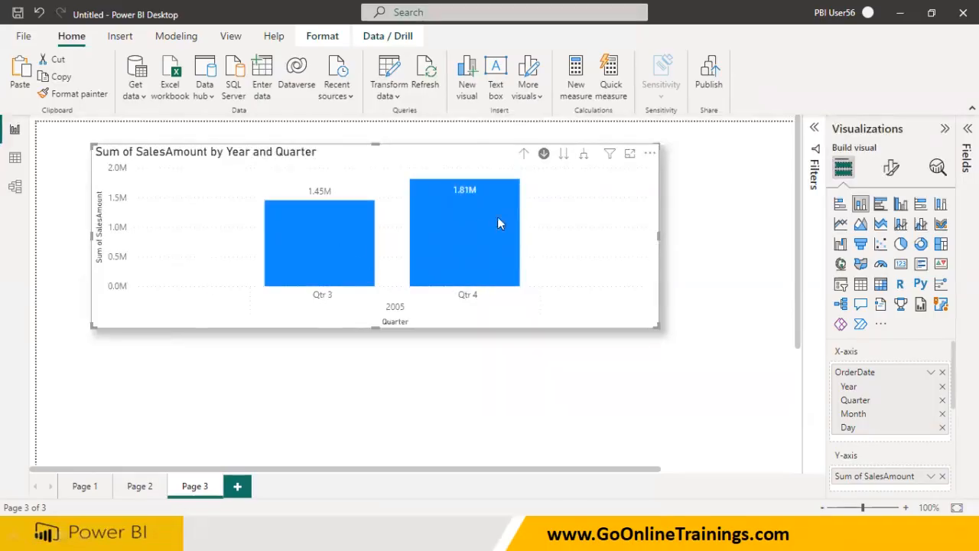
{"action": "left_click", "coordinate": [542, 156]}
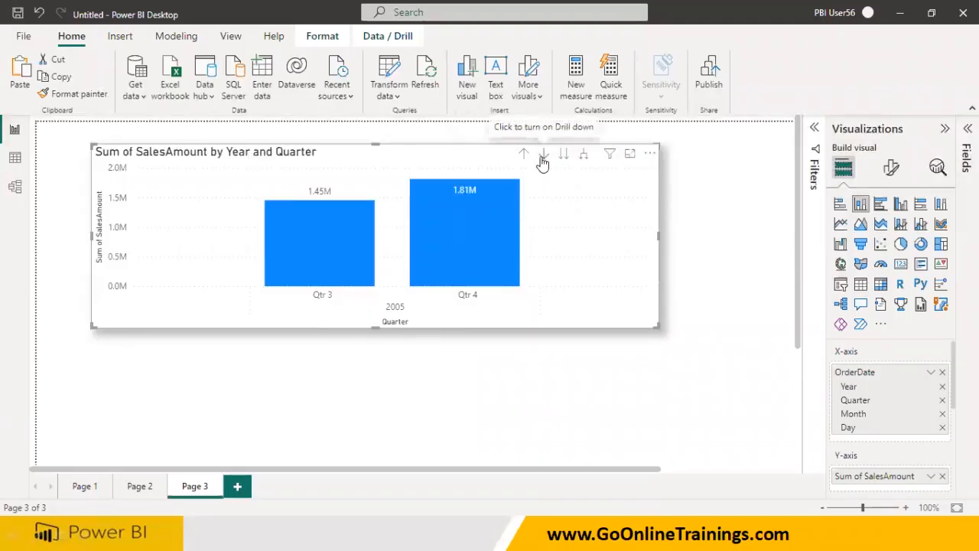
{"action": "left_click_drag", "start_coordinate": [801, 345], "coordinate": [800, 284]}
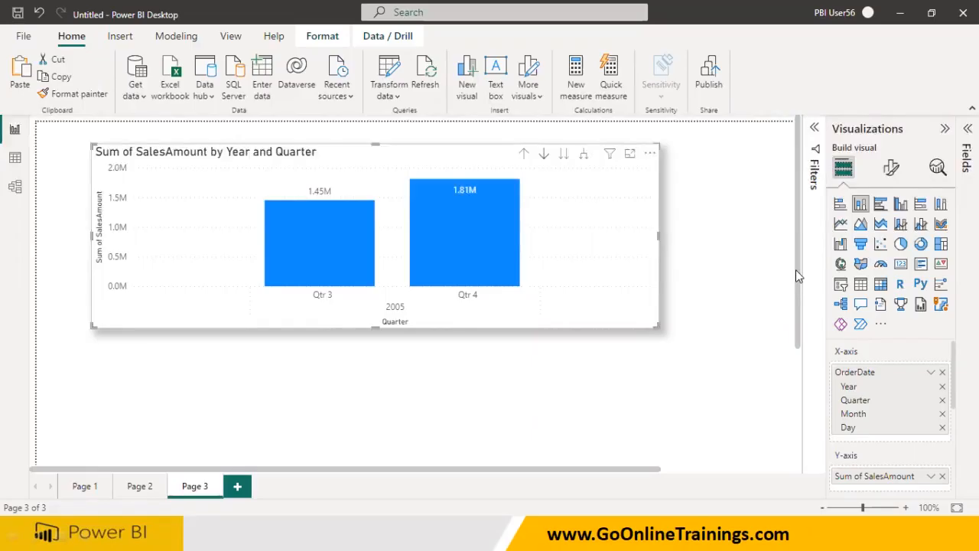
Open Notepad and start a note with the heading "Drill Thru" underlined by a row of dashes.
{"action": "key", "text": "super"}
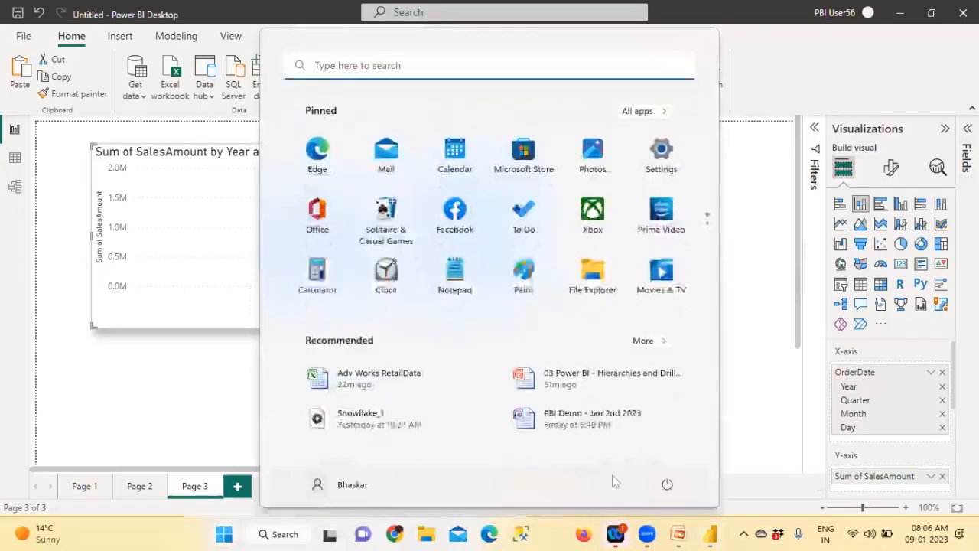
{"action": "type", "text": "note"}
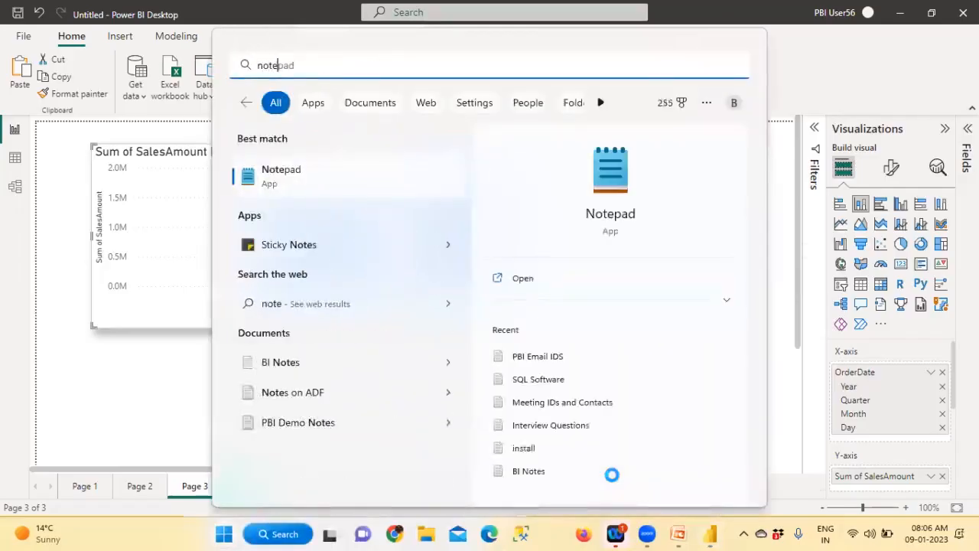
{"action": "left_click", "coordinate": [332, 192]}
{"action": "type", "text": "Drill Thru"}
{"action": "key", "text": "Return"}
{"action": "type", "text": "-------------------"}
{"action": "key", "text": "Return"}
Write the definition "Jumping from one page to another by using filter" below the Drill Thru heading, followed by a blank line.
{"action": "type", "text": "Jum"}
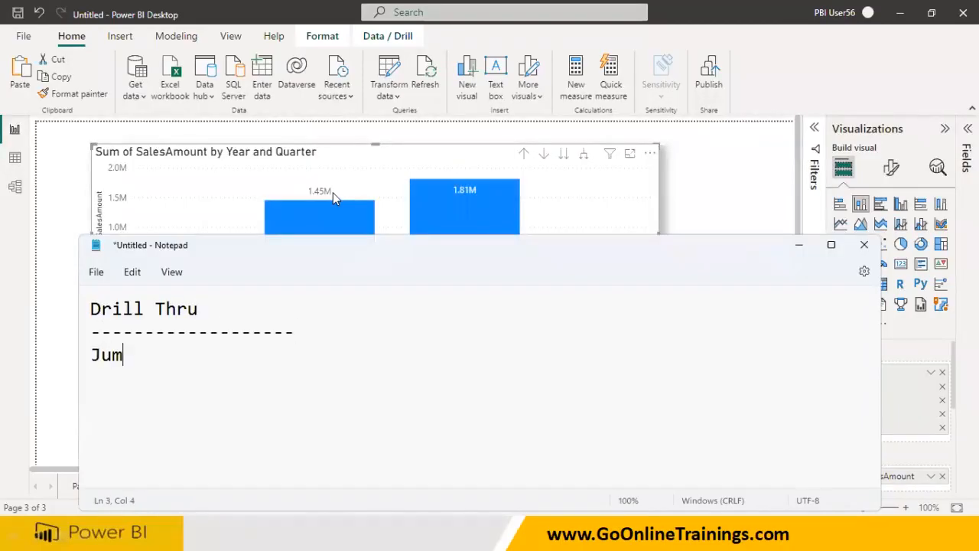
{"action": "type", "text": "ping from "}
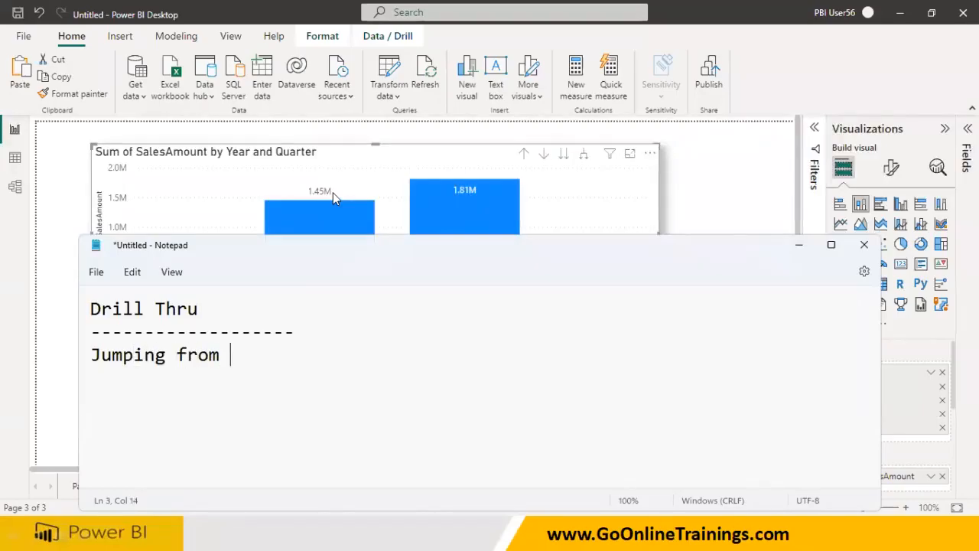
{"action": "type", "text": "one page t"}
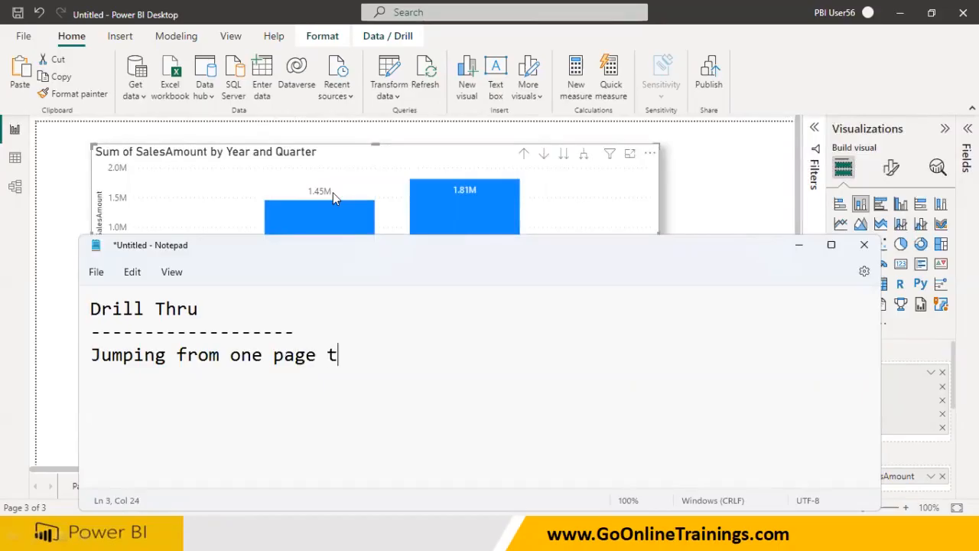
{"action": "type", "text": "o another by sing"}
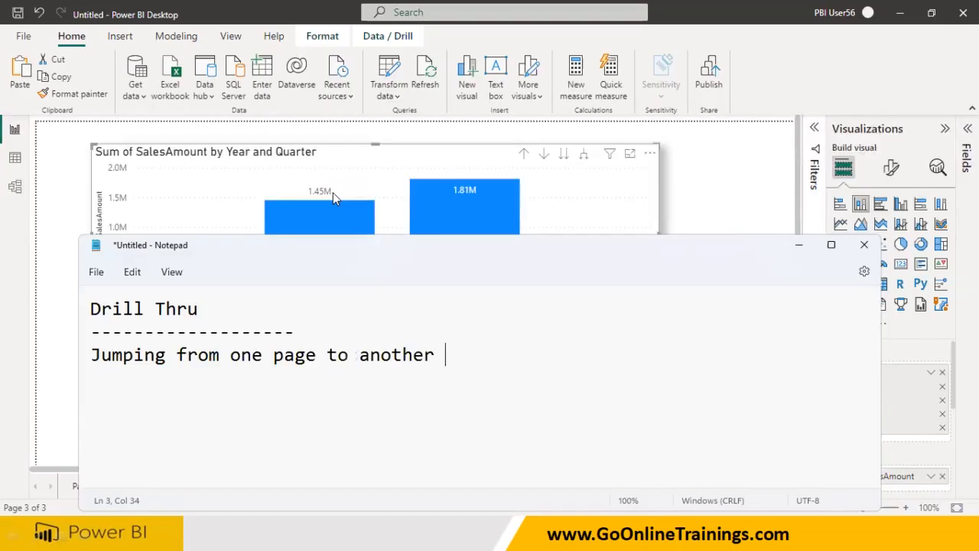
{"action": "key", "text": "BackSpace"}
{"action": "key", "text": "BackSpace"}
{"action": "key", "text": "BackSpace"}
{"action": "key", "text": "BackSpace"}
{"action": "key", "text": "BackSpace"}
{"action": "type", "text": "using fil"}
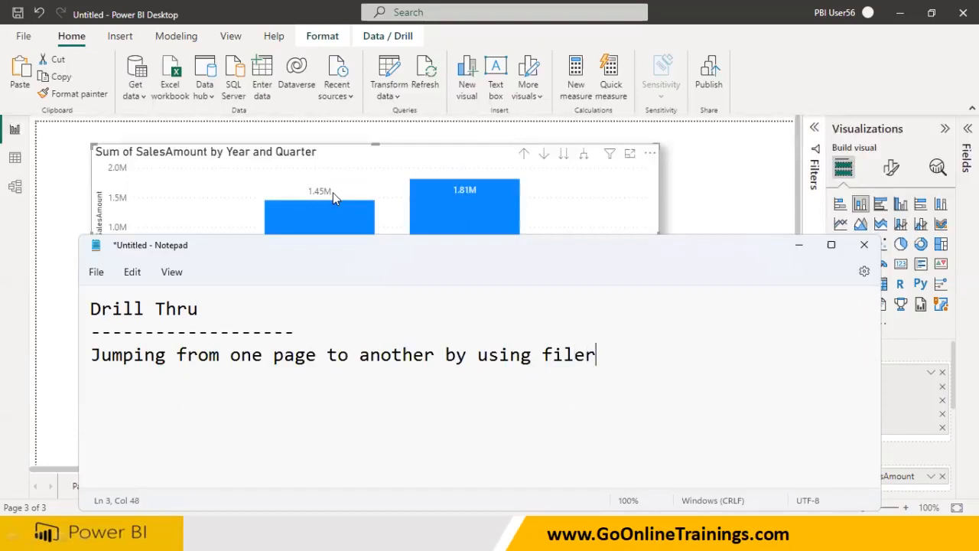
{"action": "type", "text": "t"}
{"action": "key", "text": "Return"}
{"action": "key", "text": "Return"}
Add a second heading "Drill Down" underlined by a row of dashes.
{"action": "type", "text": "Drill D"}
{"action": "type", "text": "oen"}
{"action": "key", "text": "BackSpace"}
{"action": "key", "text": "BackSpace"}
{"action": "type", "text": "wn "}
{"action": "type", "text": "-----------"}
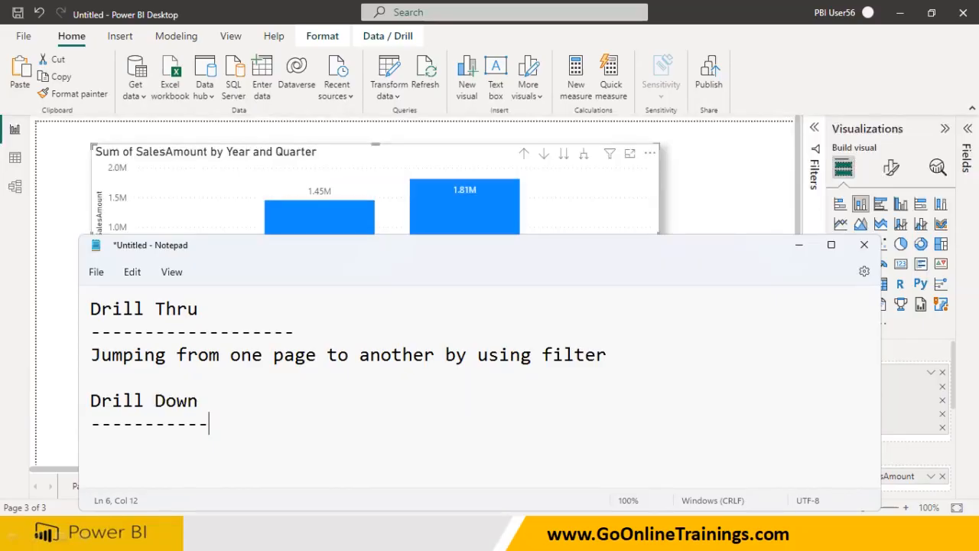
Maximize the Notepad window and write "Diplay the data in organized way" below the Drill Down heading.
{"action": "left_click", "coordinate": [830, 244]}
{"action": "key", "text": "Return"}
{"action": "type", "text": "dip"}
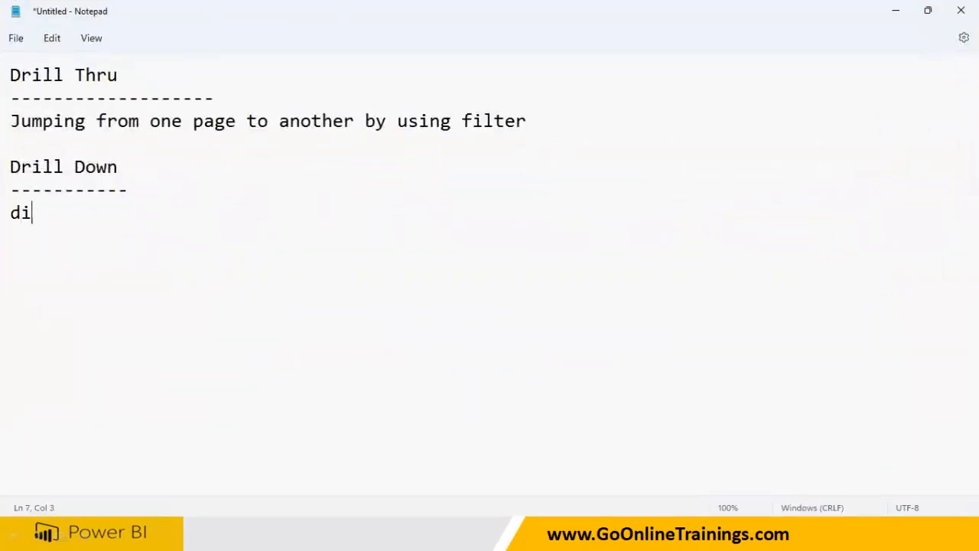
{"action": "key", "text": "BackSpace"}
{"action": "key", "text": "BackSpace"}
{"action": "key", "text": "BackSpace"}
{"action": "type", "text": "Diapl"}
{"action": "key", "text": "BackSpace"}
{"action": "key", "text": "BackSpace"}
{"action": "key", "text": "BackSpace"}
{"action": "key", "text": "BackSpace"}
{"action": "type", "text": "playt"}
{"action": "key", "text": "BackSpace"}
{"action": "key", "text": "BackSpace"}
{"action": "key", "text": "BackSpace"}
{"action": "type", "text": "y the "}
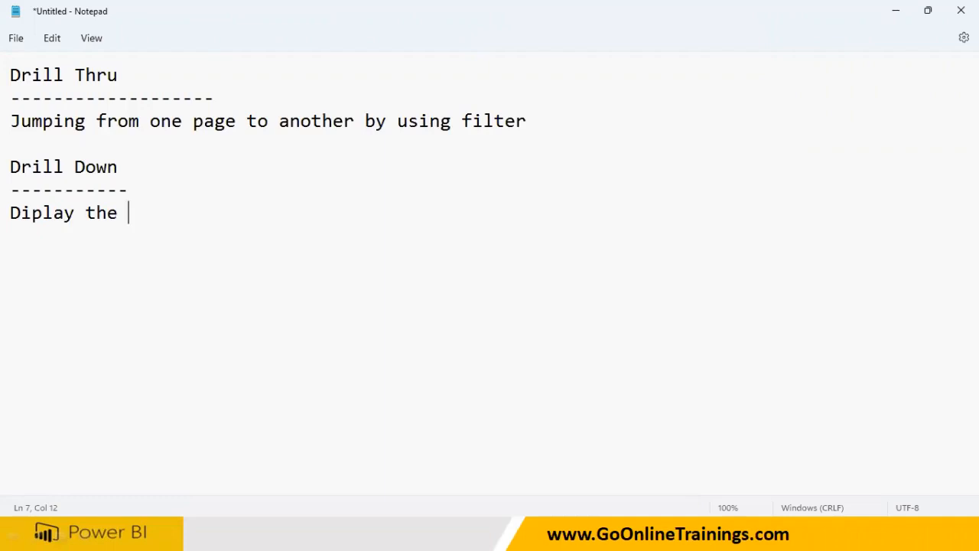
{"action": "type", "text": "data in organized "}
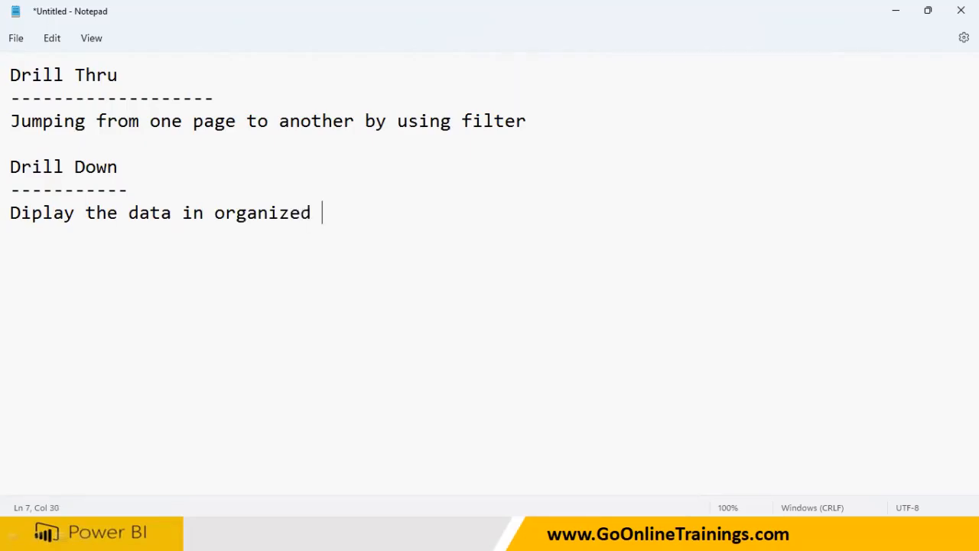
{"action": "type", "text": "way"}
List Year, Sem, Qtr and "..." on increasingly indented lines under the Drill Down definition, and highlight that whole section.
{"action": "type", "text": "     Year"}
{"action": "type", "text": "'"}
{"action": "key", "text": "BackSpace"}
{"action": "key", "text": "BackSpace"}
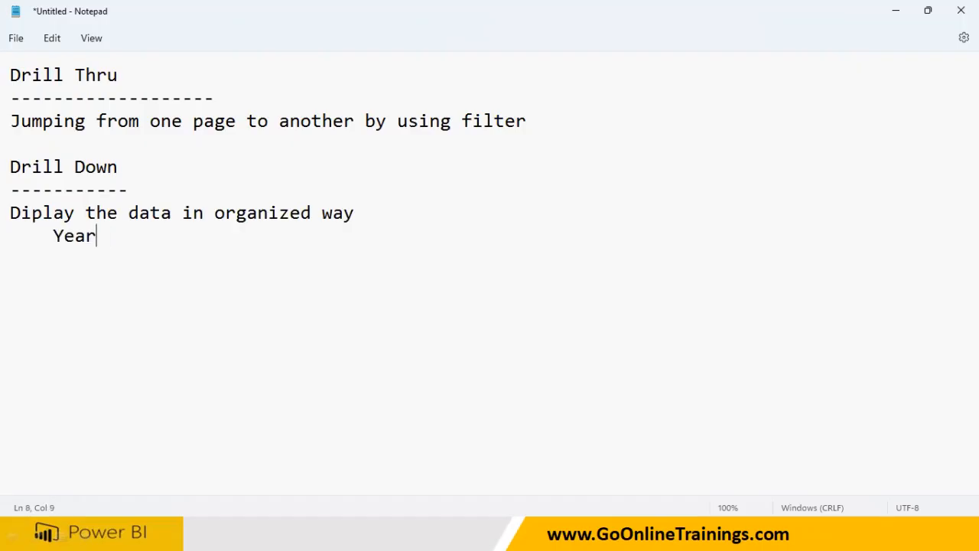
{"action": "type", "text": "Sem"}
{"action": "key", "text": "Return"}
{"action": "type", "text": "Qtrt"}
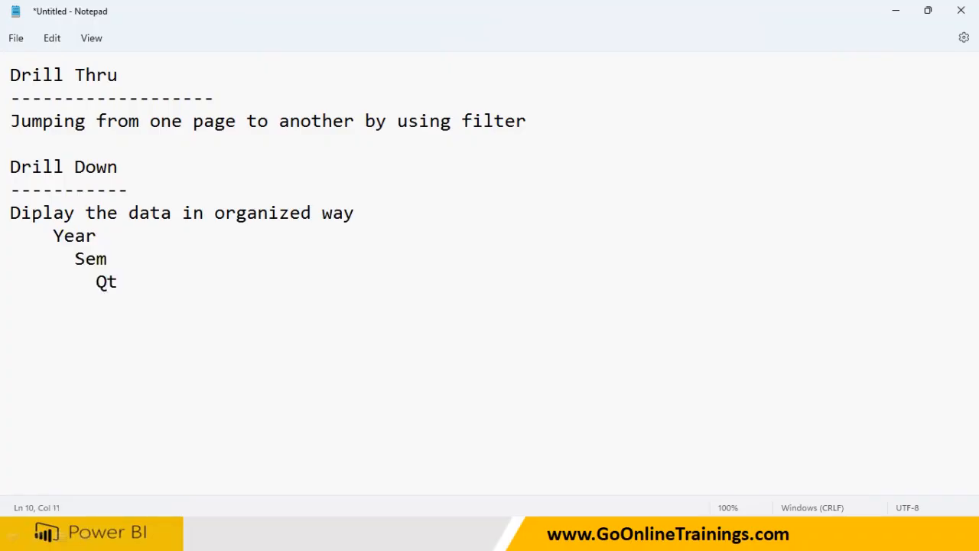
{"action": "key", "text": "BackSpace"}
{"action": "key", "text": "Return"}
{"action": "type", "text": "..."}
{"action": "left_click_drag", "start_coordinate": [172, 308], "coordinate": [9, 169]}
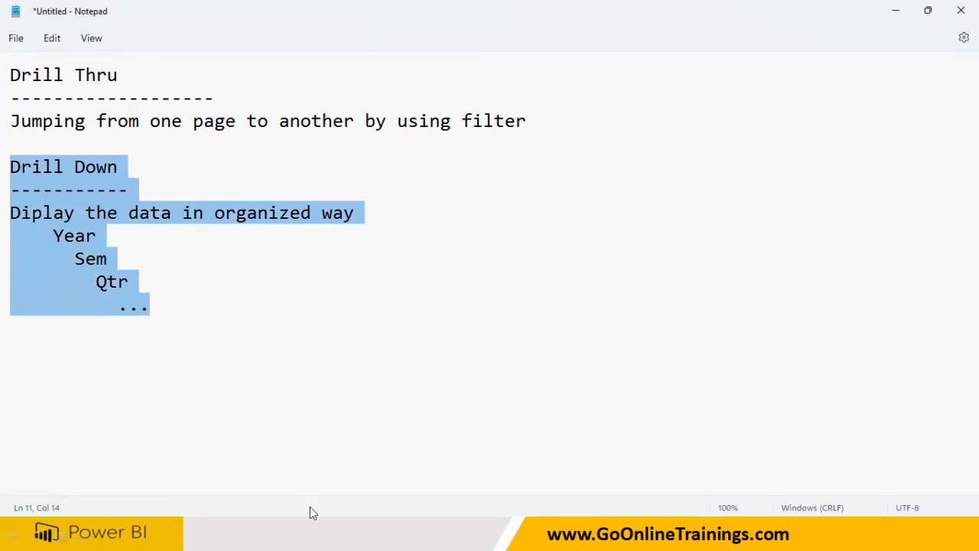
Switch back to the Power BI report pages, and bring up the presentation's Agenda slide.
{"action": "left_click", "coordinate": [332, 528]}
{"action": "left_click", "coordinate": [195, 533]}
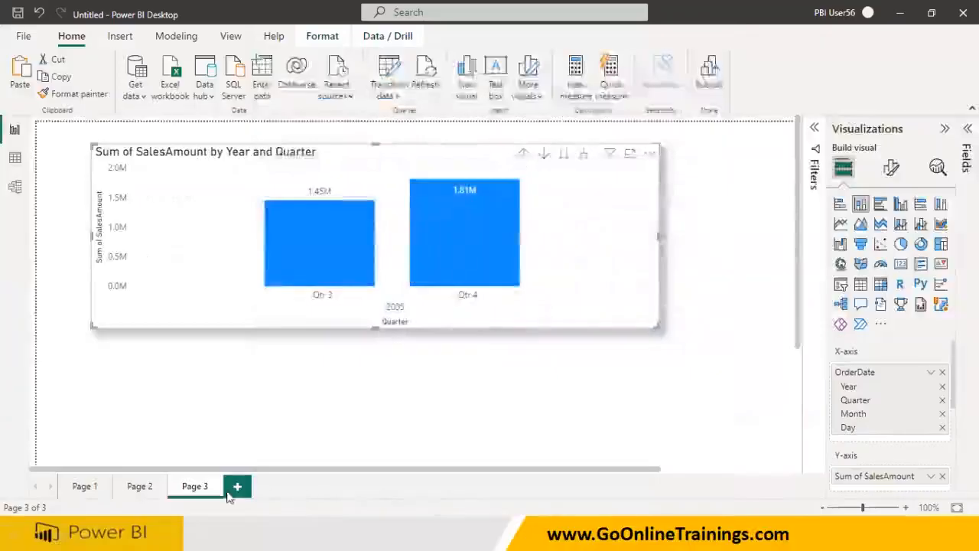
{"action": "left_click", "coordinate": [85, 485]}
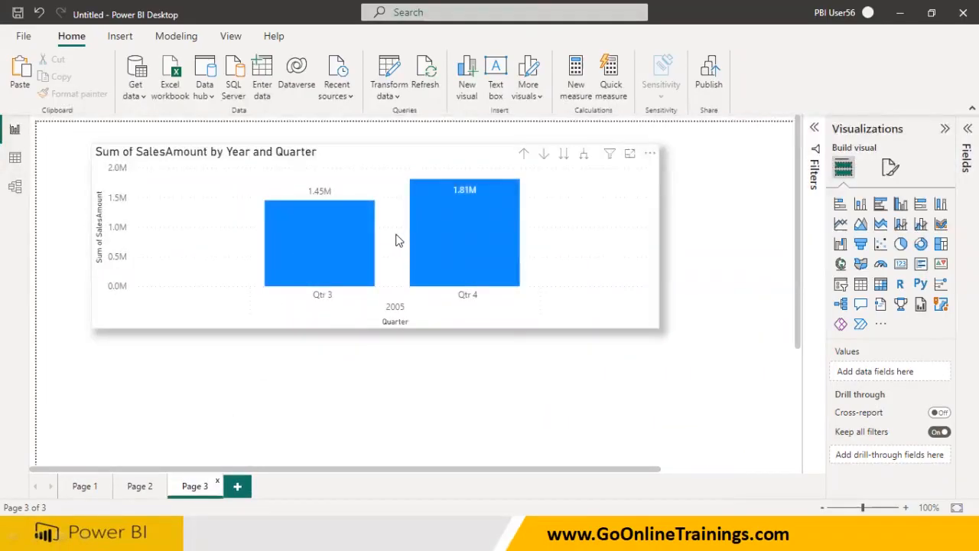
{"action": "key", "text": "alt+Tab"}
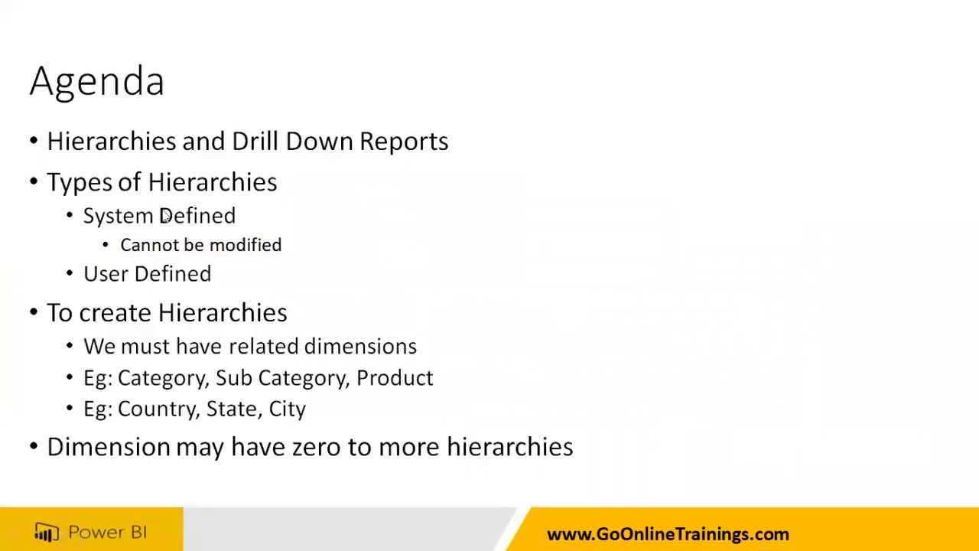